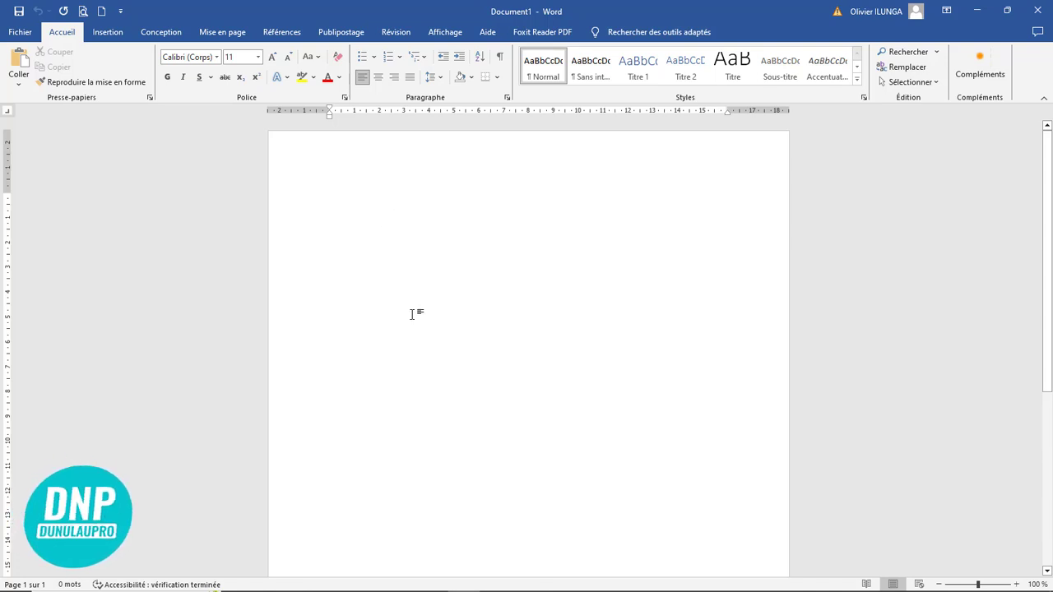
# Set the page orientation to landscape (Paysage).
pyautogui.click(226, 34)
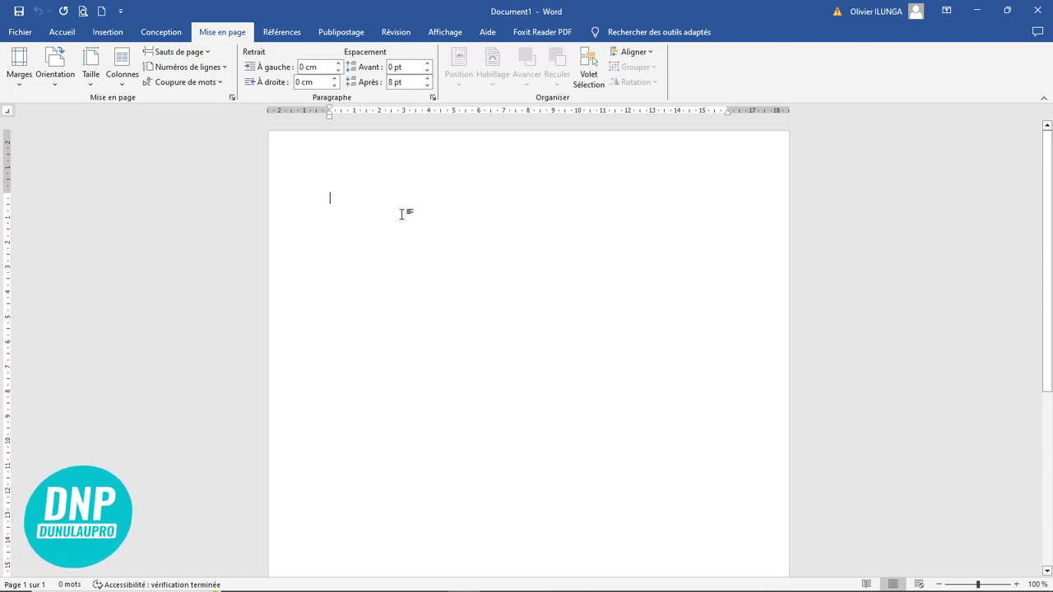
pyautogui.click(54, 83)
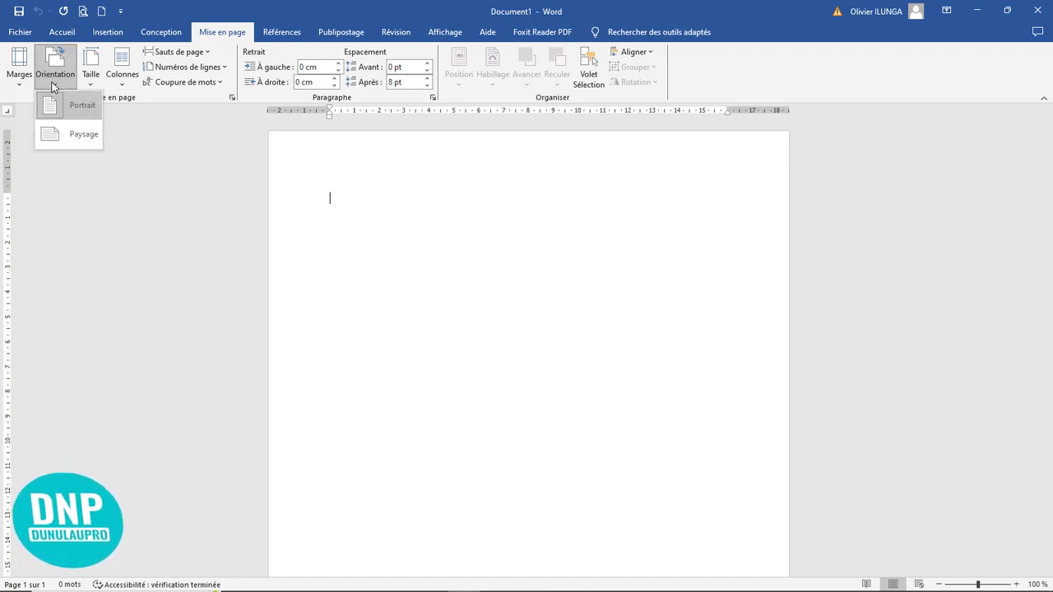
pyautogui.click(64, 136)
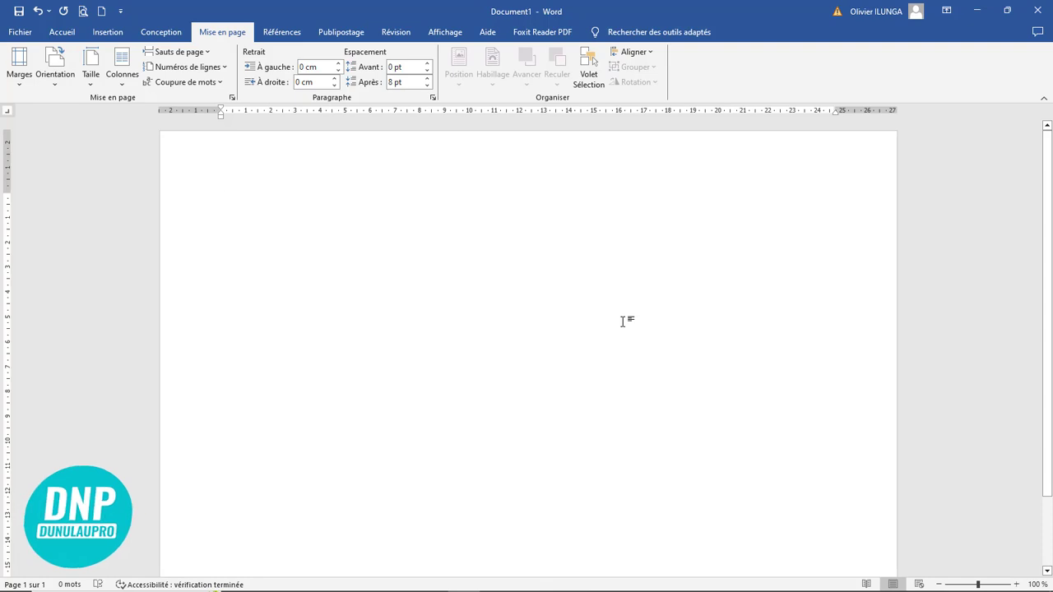
# Try different zoom levels and settle on 80 % so the whole page fits in view.
pyautogui.keyDown('ctrl'); pyautogui.scroll(-2, 632, 301); pyautogui.keyUp('ctrl')
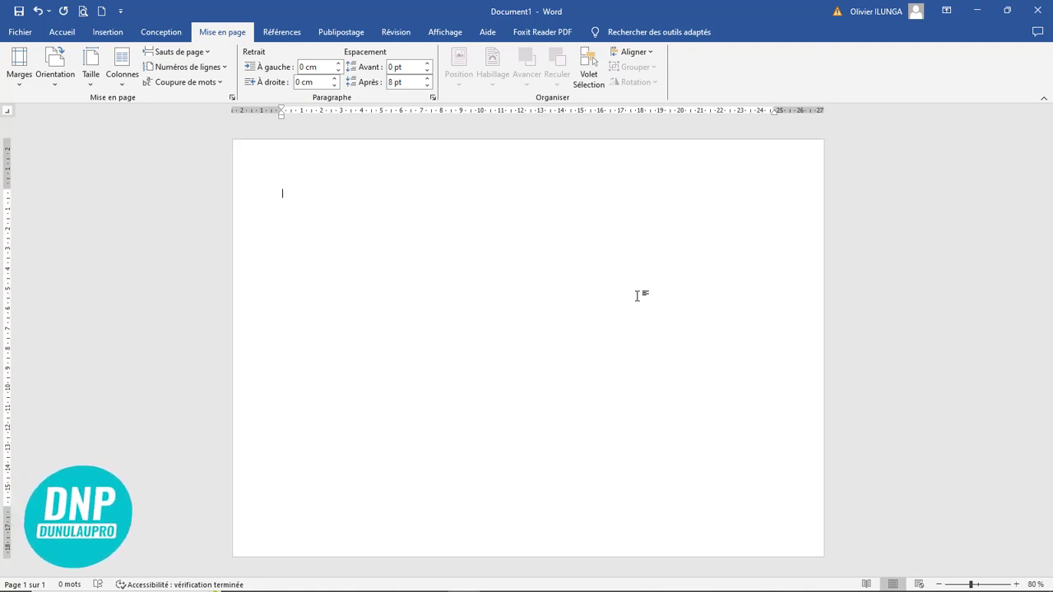
pyautogui.keyDown('ctrl'); pyautogui.scroll(-4, 639, 296); pyautogui.keyUp('ctrl')
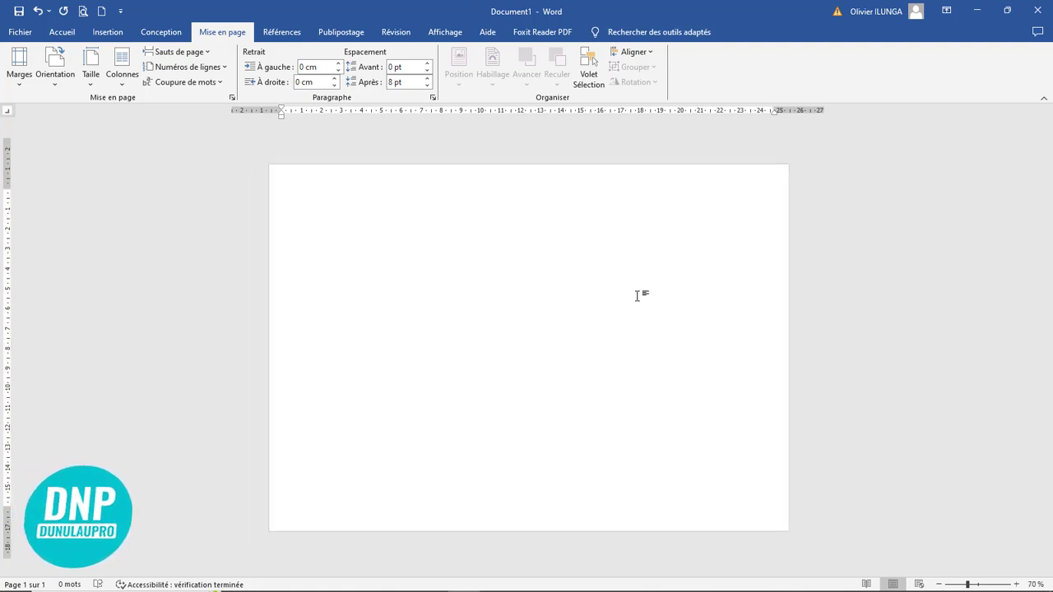
pyautogui.keyDown('ctrl'); pyautogui.scroll(3, 639, 296); pyautogui.keyUp('ctrl')
pyautogui.keyDown('ctrl'); pyautogui.scroll(2, 639, 296); pyautogui.keyUp('ctrl')
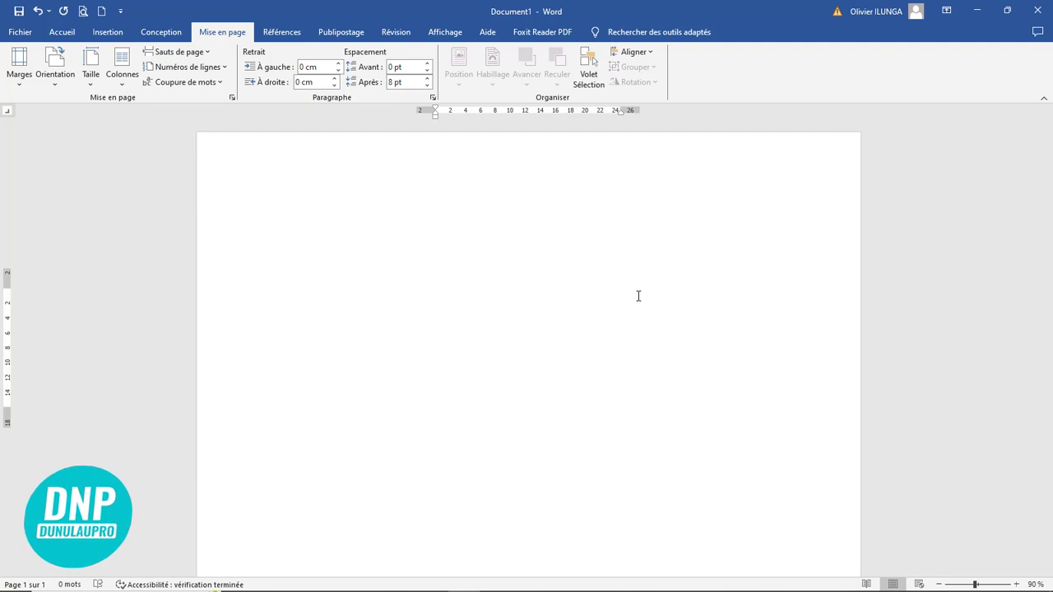
pyautogui.keyDown('ctrl'); pyautogui.scroll(-2, 638, 295); pyautogui.keyUp('ctrl')
pyautogui.keyDown('ctrl'); pyautogui.scroll(1, 637, 295); pyautogui.keyUp('ctrl')
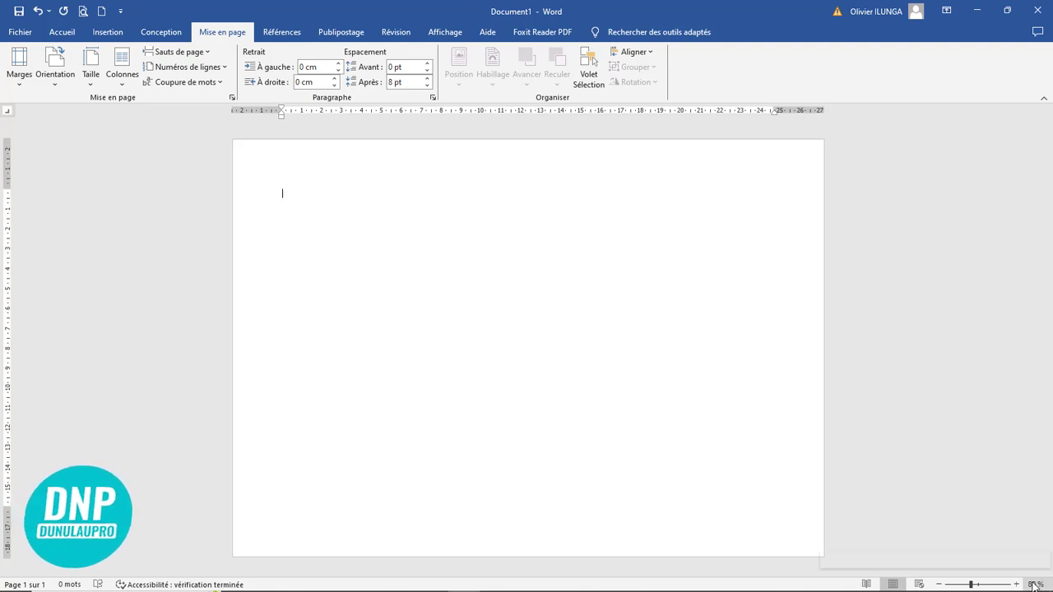
pyautogui.click(939, 585)
pyautogui.click(939, 584)
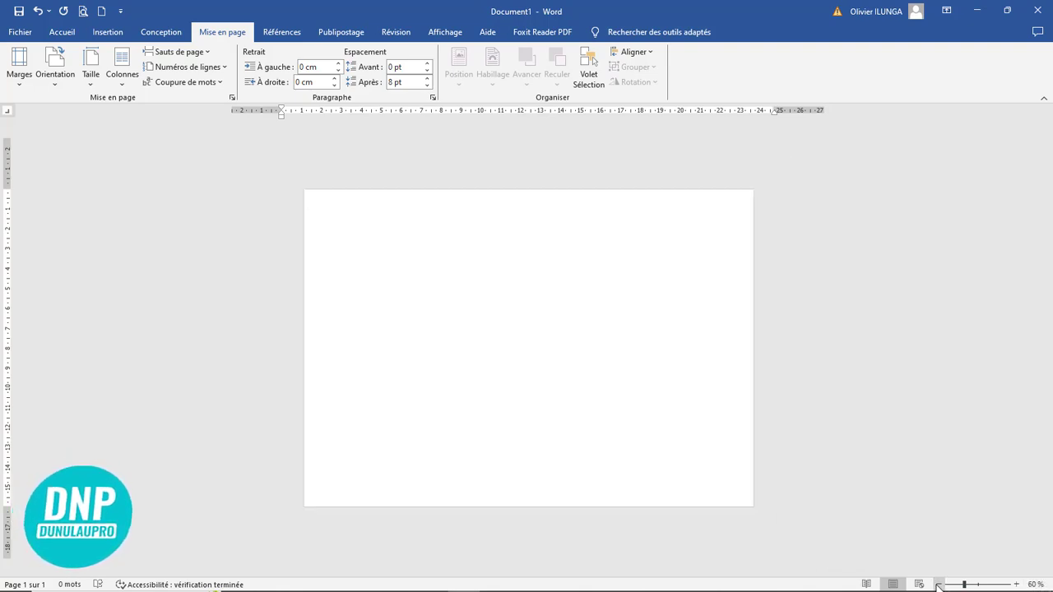
pyautogui.click(939, 584)
pyautogui.click(939, 584)
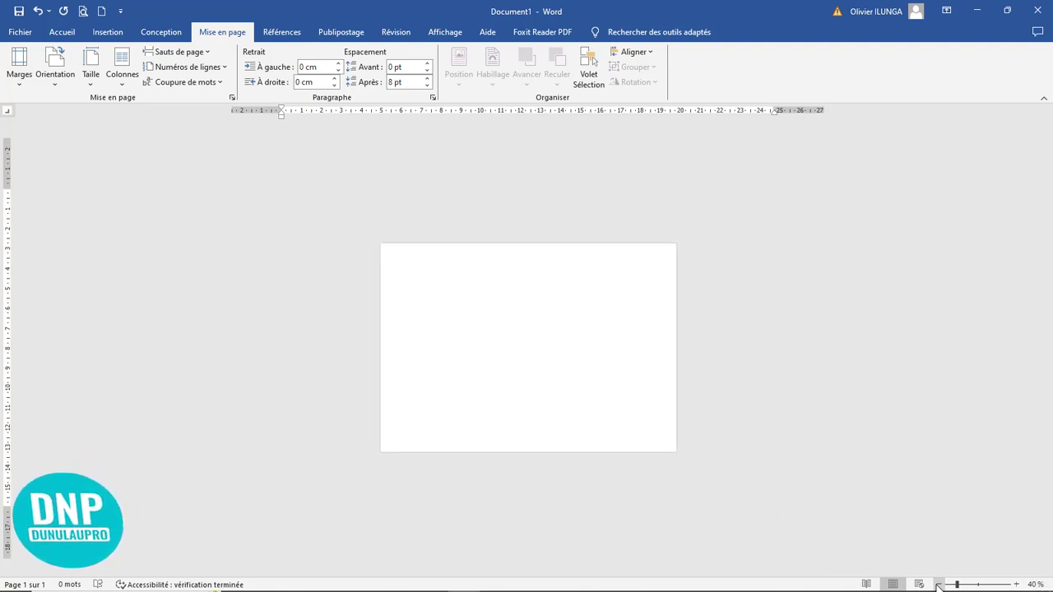
pyautogui.click(1017, 584)
pyautogui.click(1017, 585)
pyautogui.click(1017, 584)
pyautogui.click(1018, 584)
pyautogui.click(1017, 585)
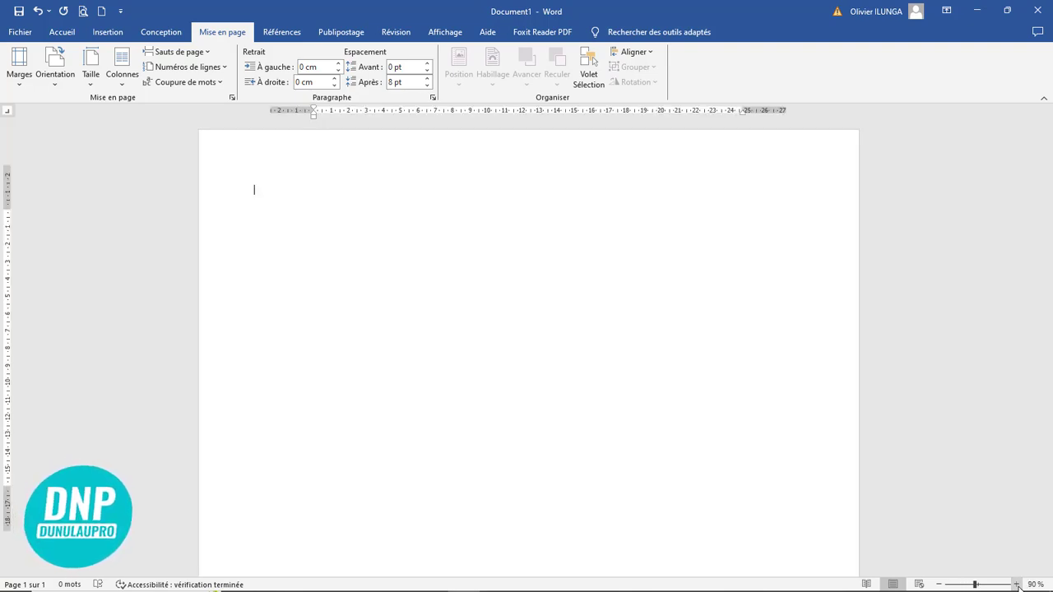
pyautogui.click(1017, 584)
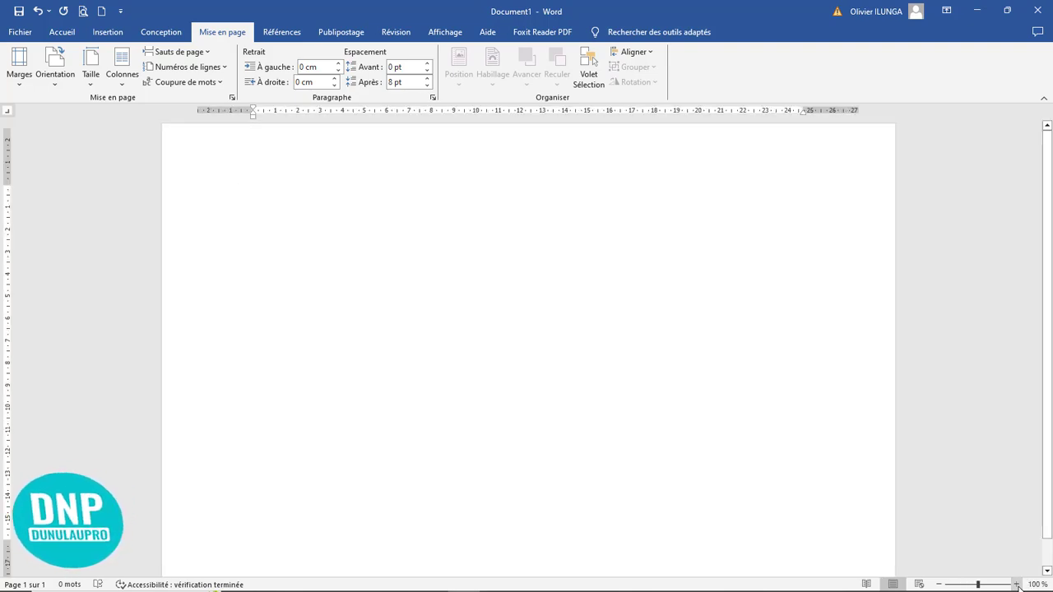
pyautogui.click(939, 584)
pyautogui.click(938, 585)
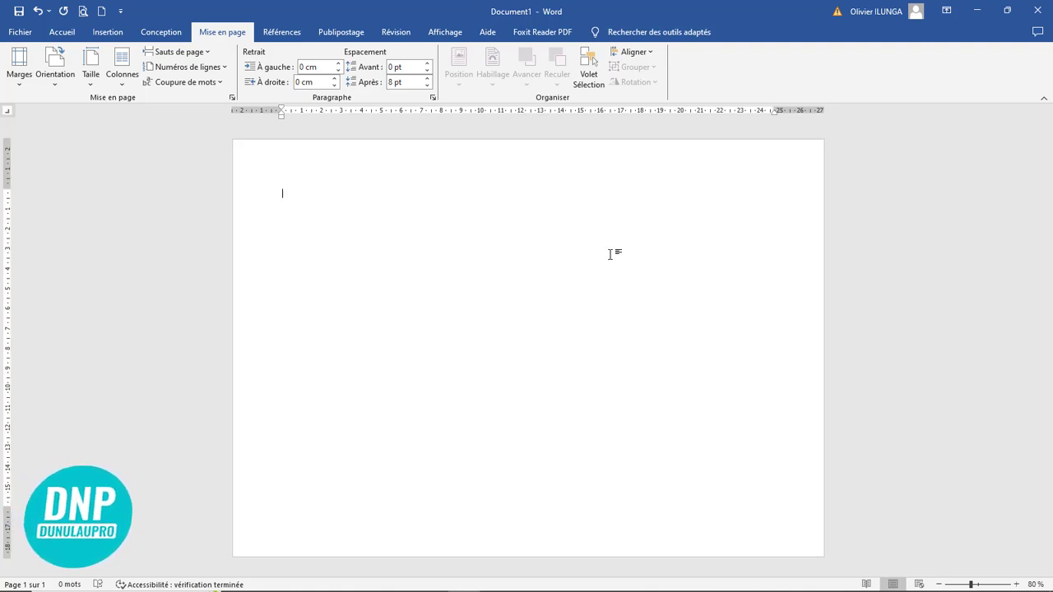
# Open the custom margin settings for the page and set the top margin (Haut) to 0,5 cm.
pyautogui.click(279, 117)
pyautogui.click(20, 82)
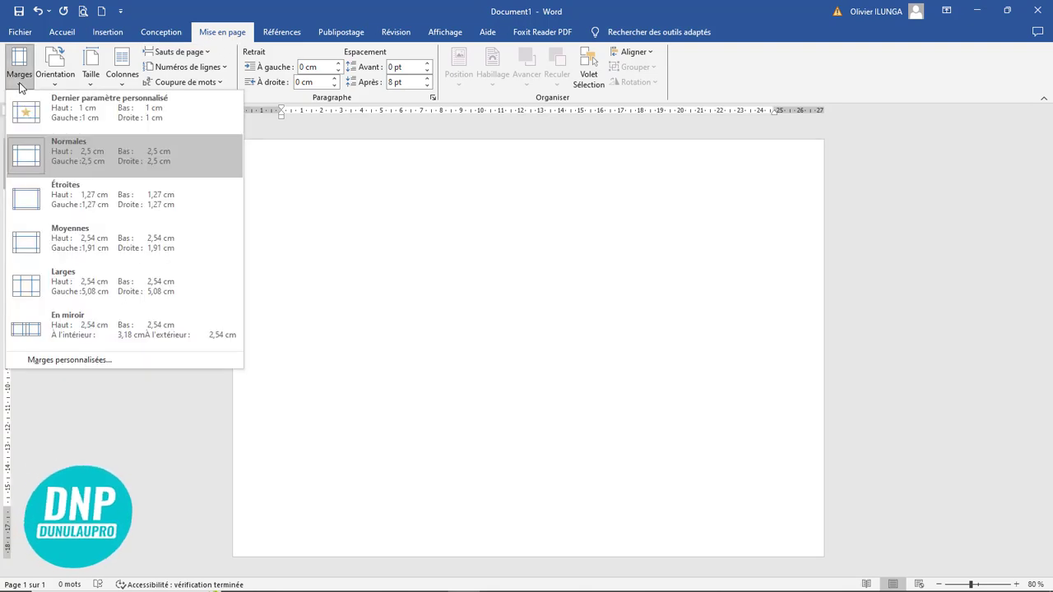
pyautogui.click(77, 363)
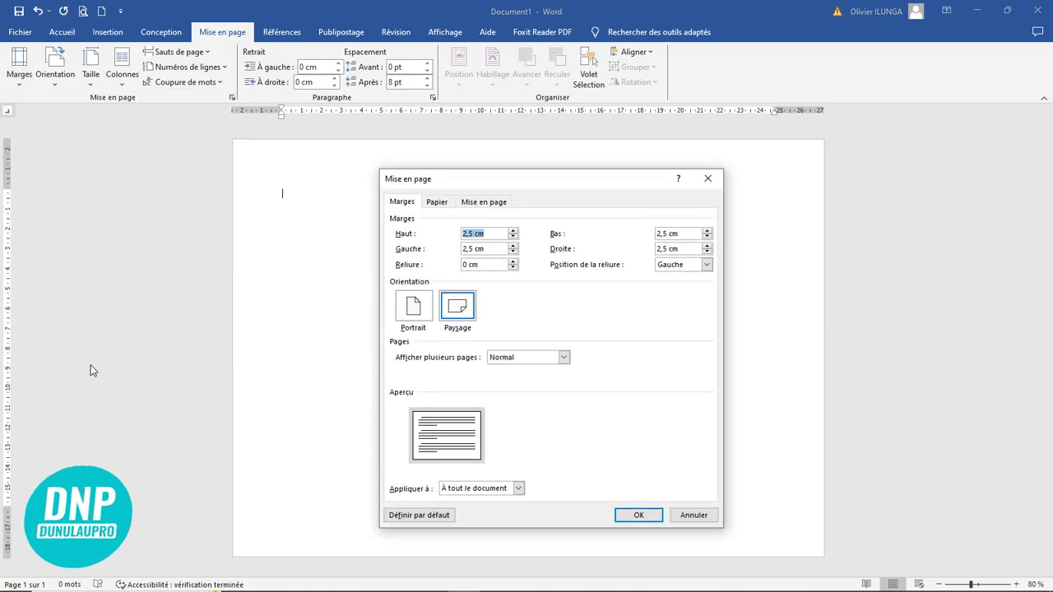
pyautogui.click(404, 205)
pyautogui.press('Tab')
pyautogui.write('0')
pyautogui.click(491, 249)
pyautogui.click(494, 234)
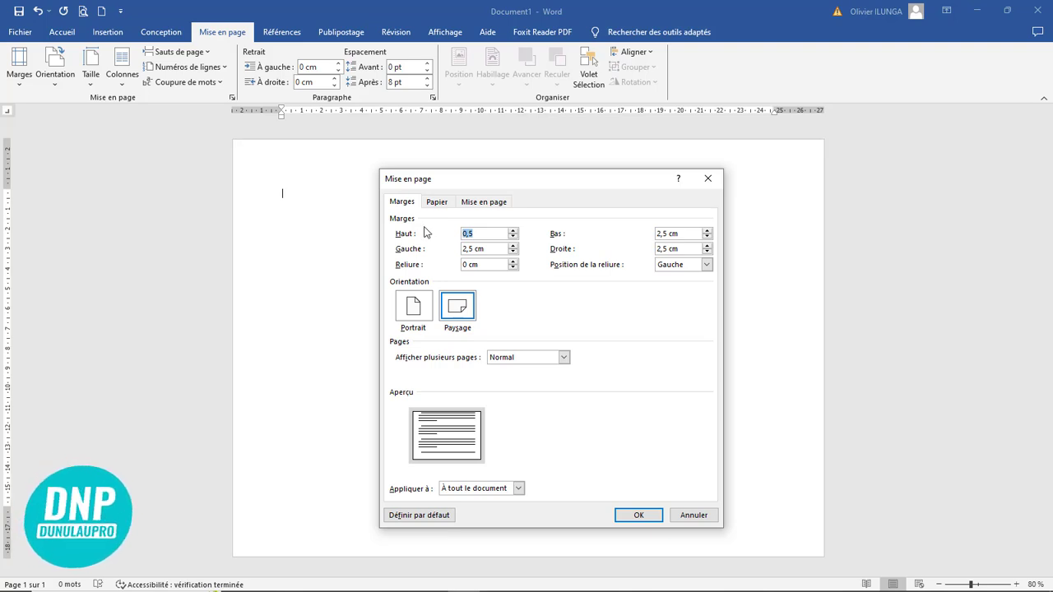
# Set the left, bottom and right page margins to 0,5 cm and apply them to the document.
pyautogui.click(494, 250)
pyautogui.write('0,5')
pyautogui.click(692, 233)
pyautogui.write('0,5')
pyautogui.click(683, 248)
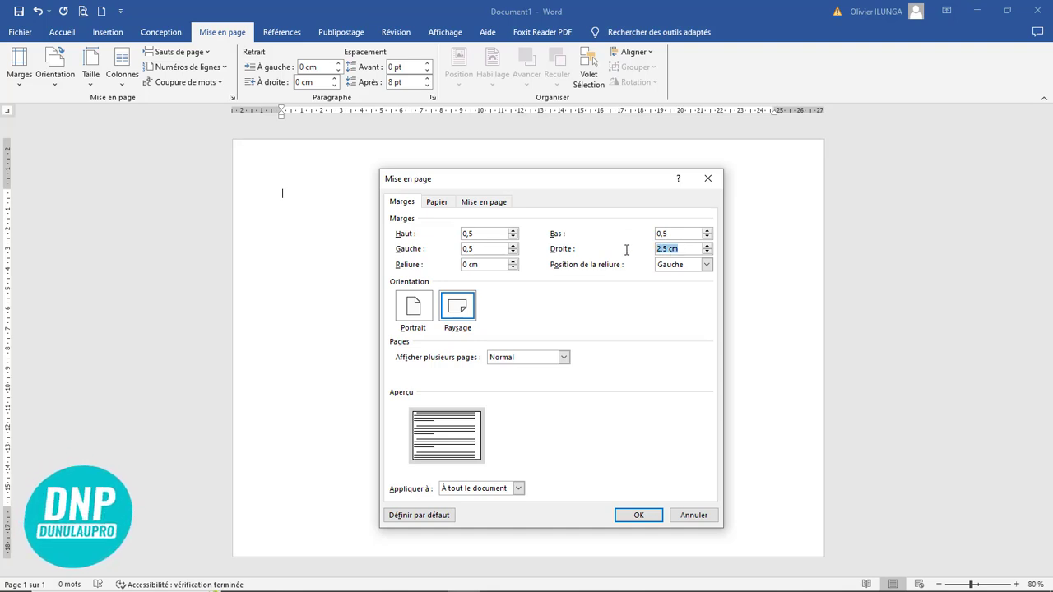
pyautogui.write('0,5')
pyautogui.click(639, 515)
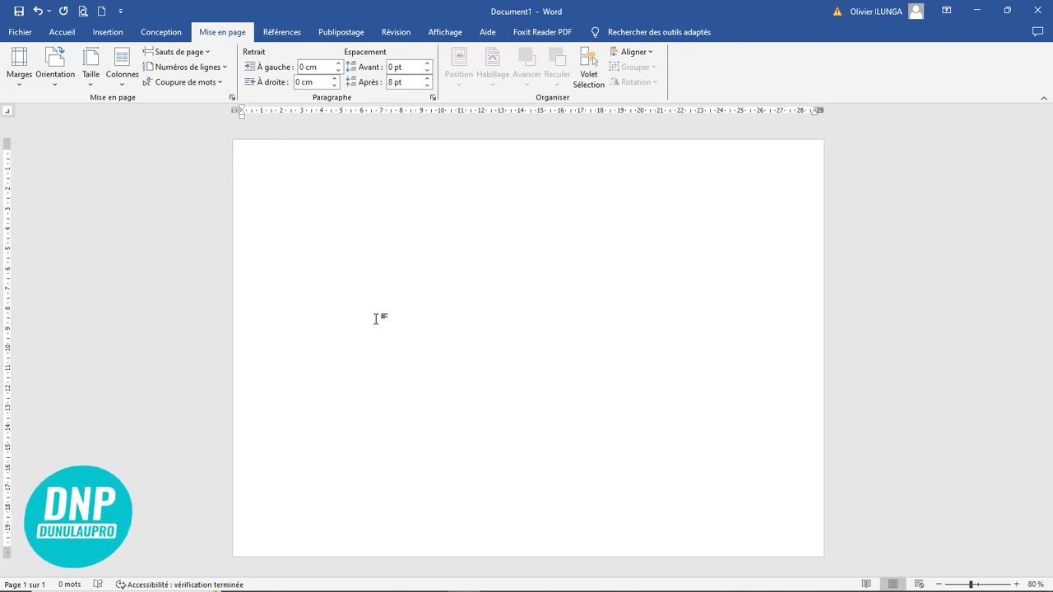
# Draw an isosceles triangle about 16.3 cm tall and 10.4 cm wide on the page and rotate it upside down.
pyautogui.click(107, 32)
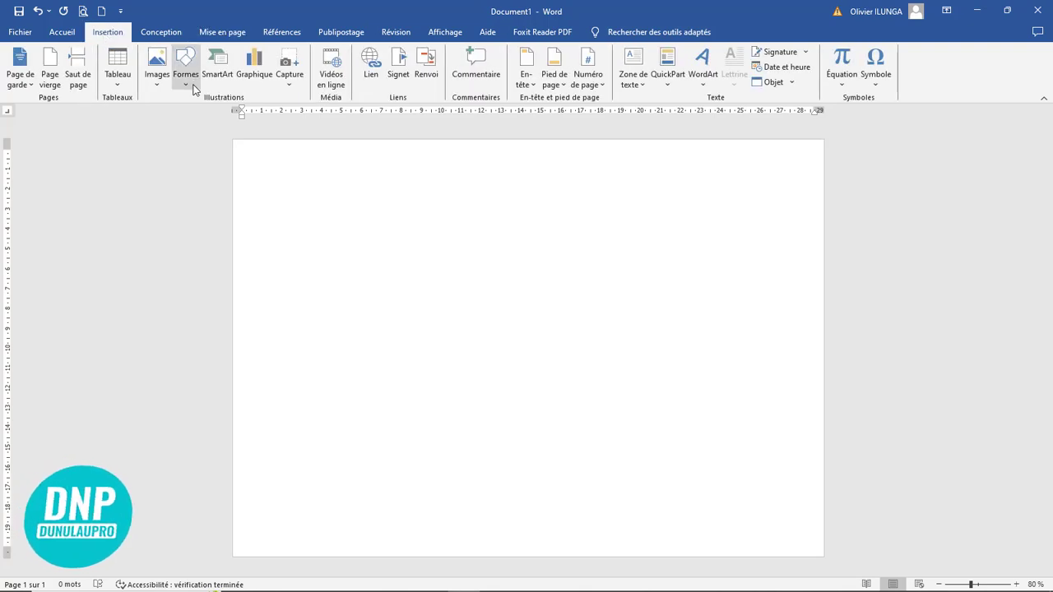
pyautogui.click(185, 81)
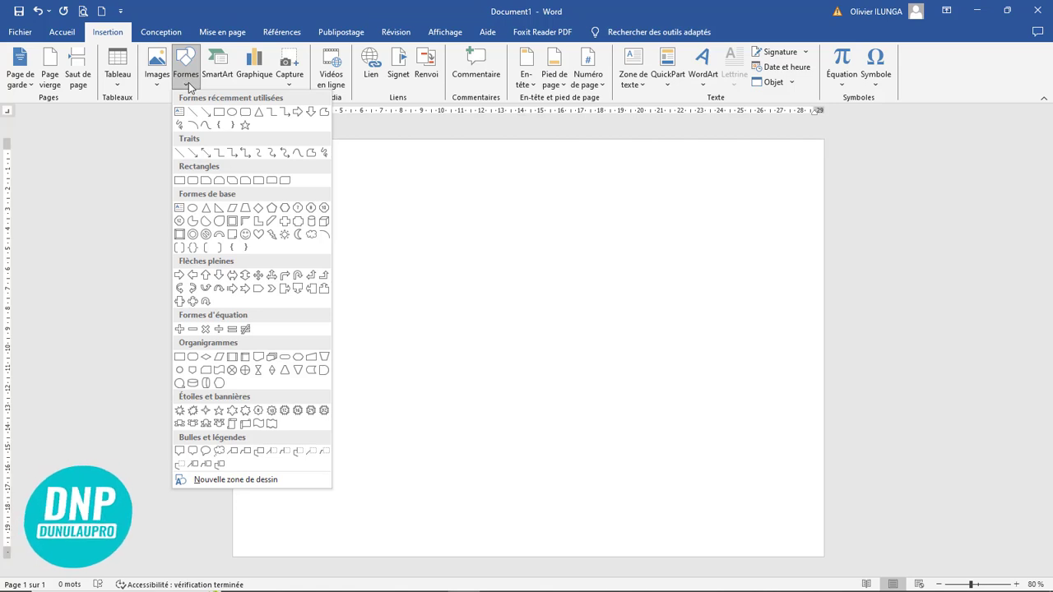
pyautogui.click(261, 115)
pyautogui.moveTo(316, 148)
pyautogui.mouseDown()
pyautogui.moveTo(344, 307)
pyautogui.moveTo(525, 474)
pyautogui.mouseUp()
pyautogui.moveTo(430, 280); pyautogui.dragTo(414, 343)
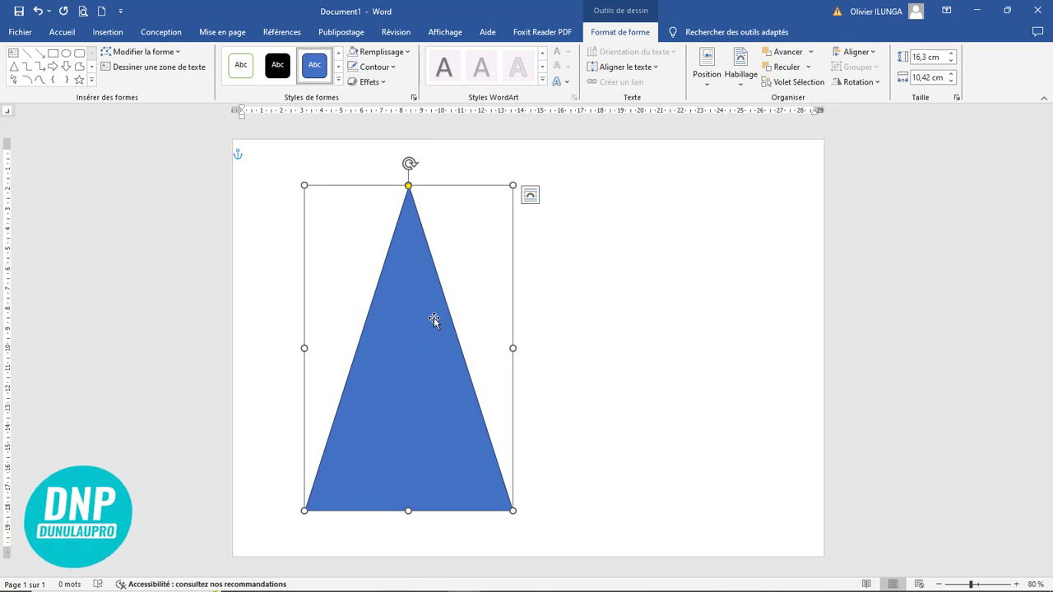
pyautogui.moveTo(409, 165); pyautogui.dragTo(408, 465)
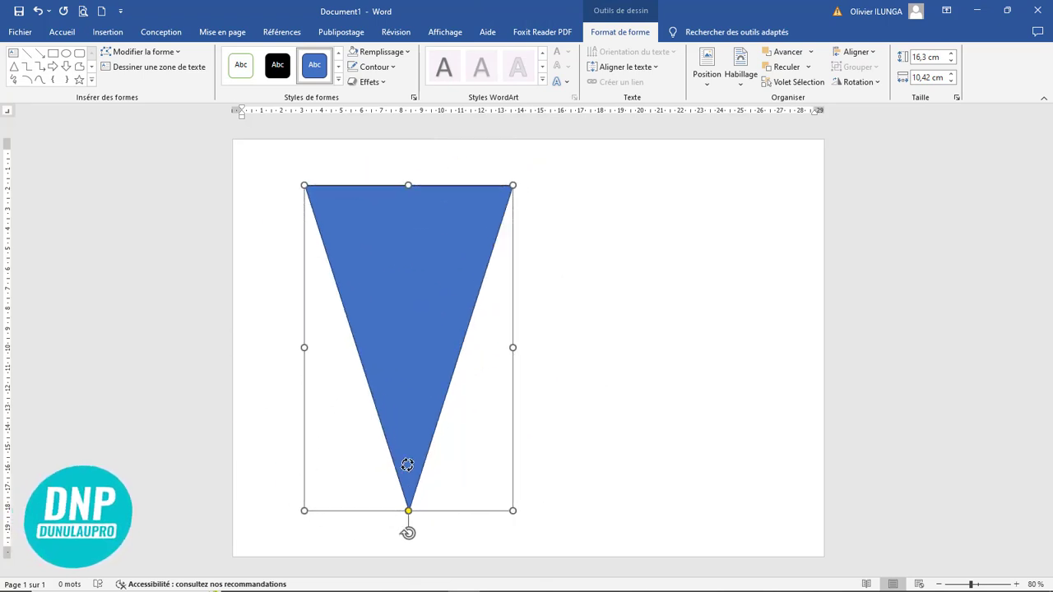
# Enlarge the triangle to about 21.9 × 17.3 cm and place it over the page's left edge, its tip at the lower-left page corner.
pyautogui.moveTo(418, 336); pyautogui.dragTo(313, 271)
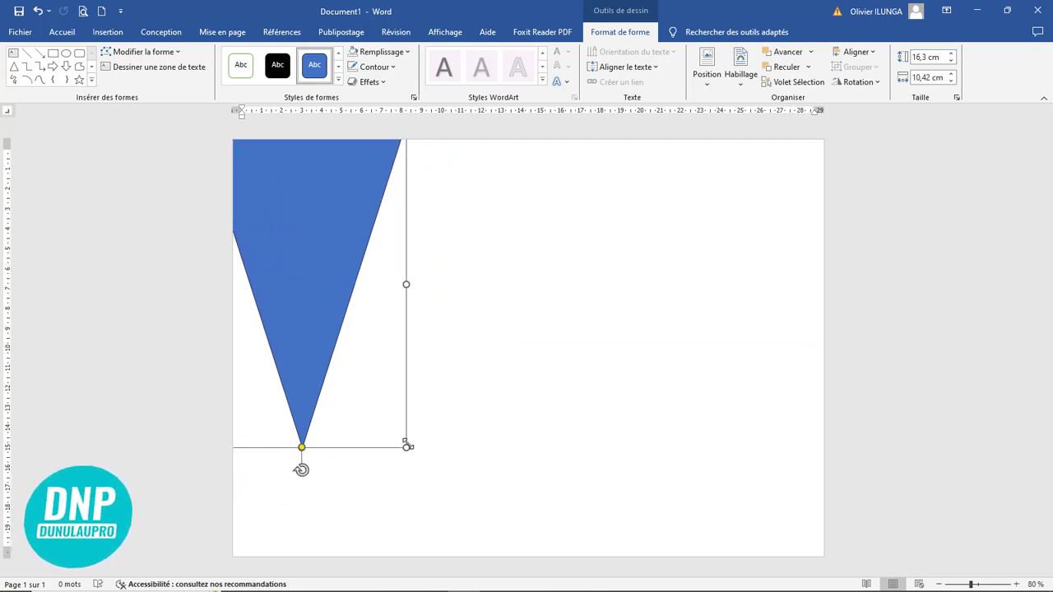
pyautogui.moveTo(407, 445); pyautogui.dragTo(553, 552)
pyautogui.moveTo(365, 383); pyautogui.dragTo(223, 406)
pyautogui.moveTo(418, 559); pyautogui.dragTo(398, 566)
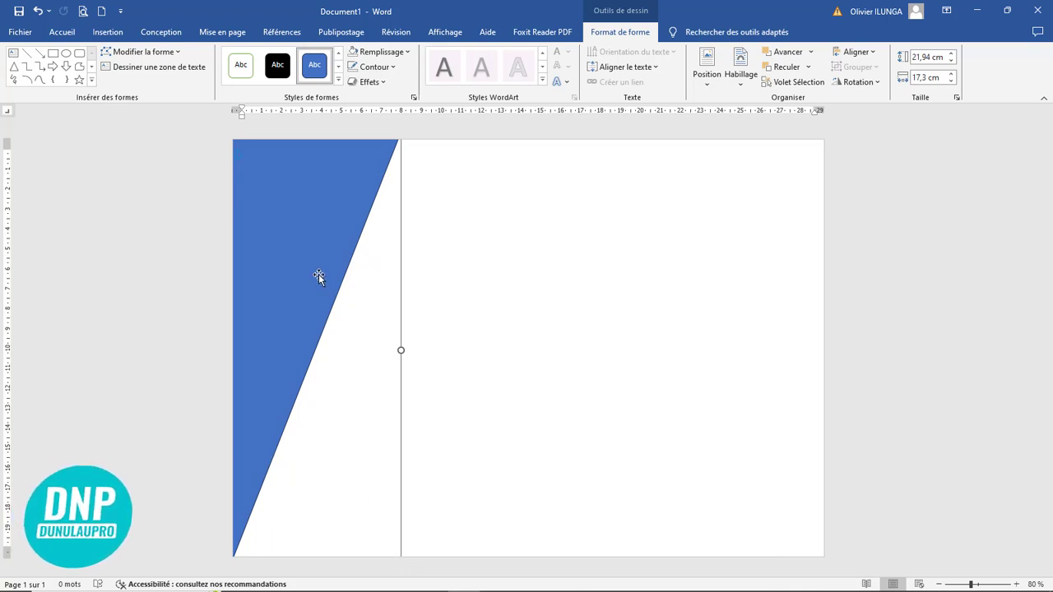
# Fill the triangle with Orange, Accentuation2, plus sombre 50 % and remove its outline.
pyautogui.click(404, 54)
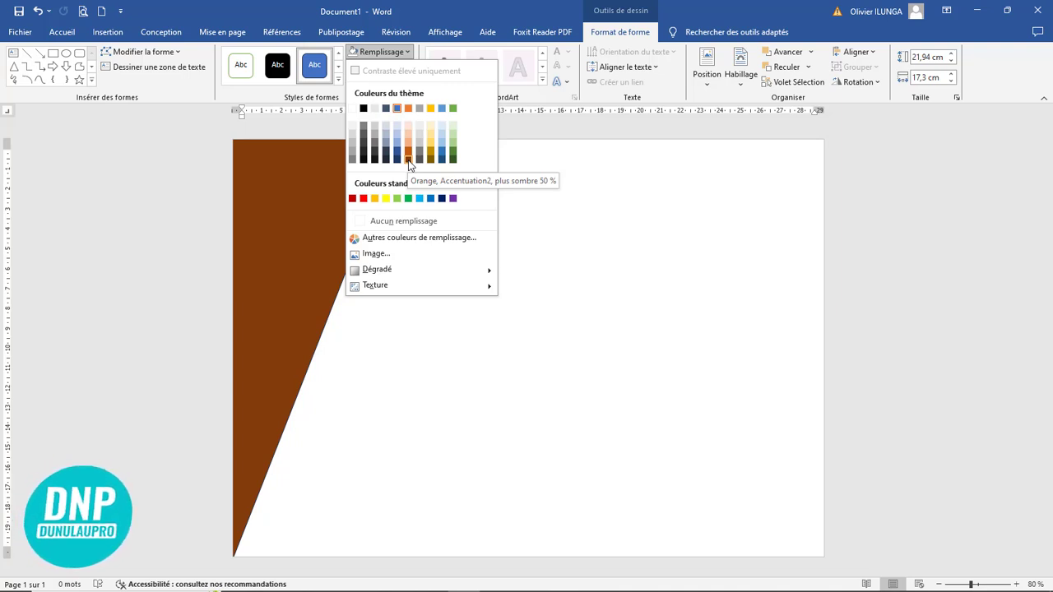
pyautogui.click(408, 161)
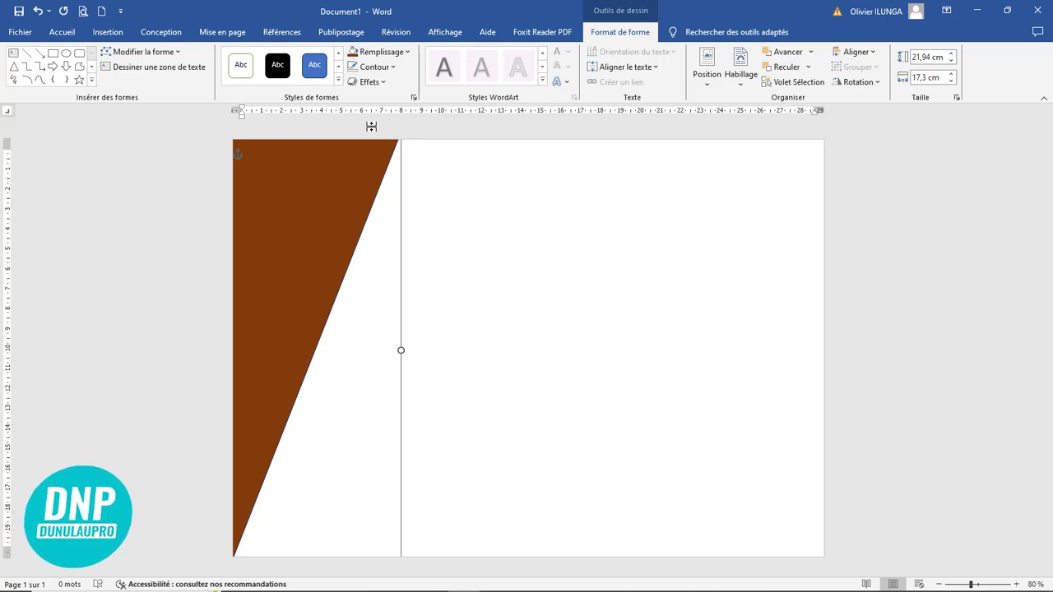
pyautogui.click(391, 67)
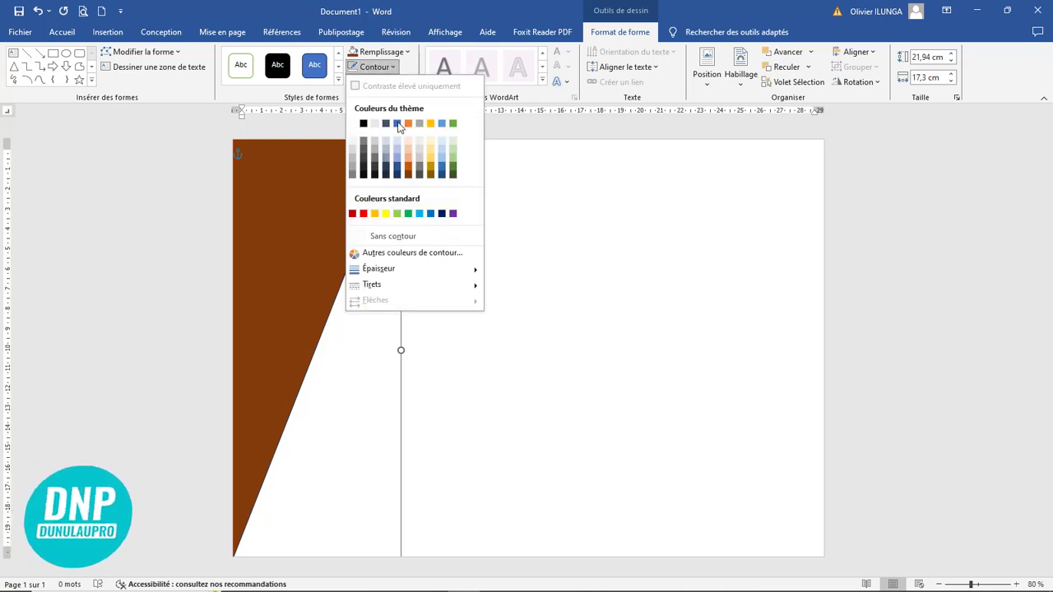
pyautogui.click(382, 237)
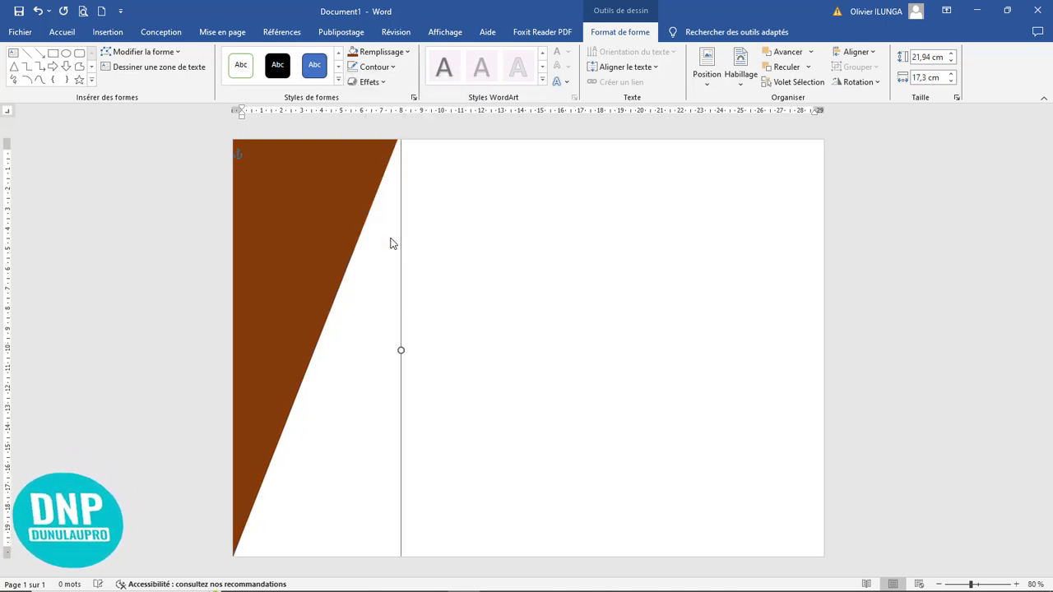
pyautogui.click(504, 324)
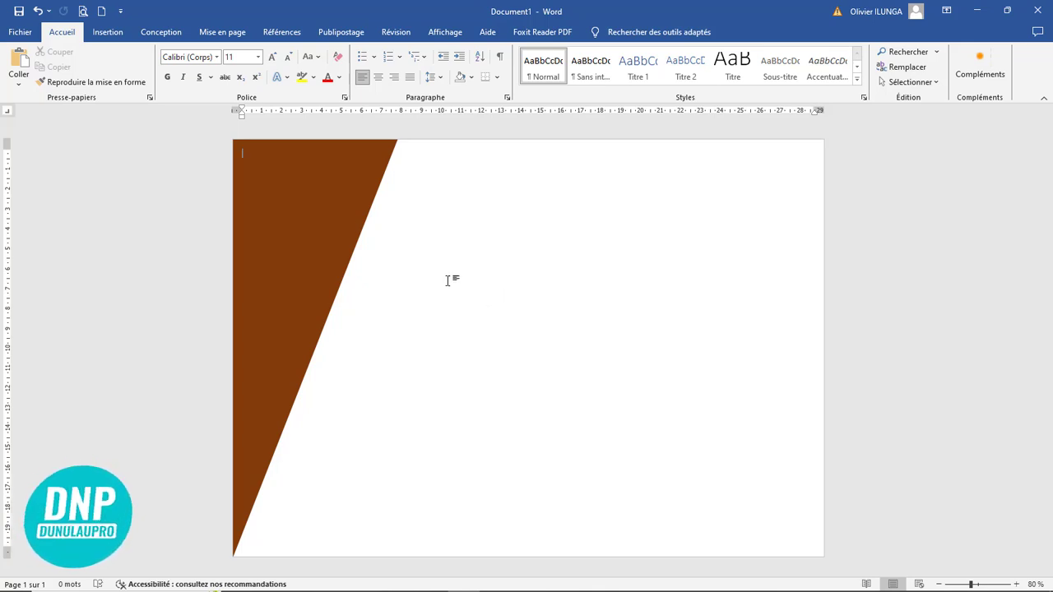
# Draw a rectangle about 11.4 cm tall and 18.1 cm wide and move it to the page's lower-left area over the triangle.
pyautogui.click(107, 32)
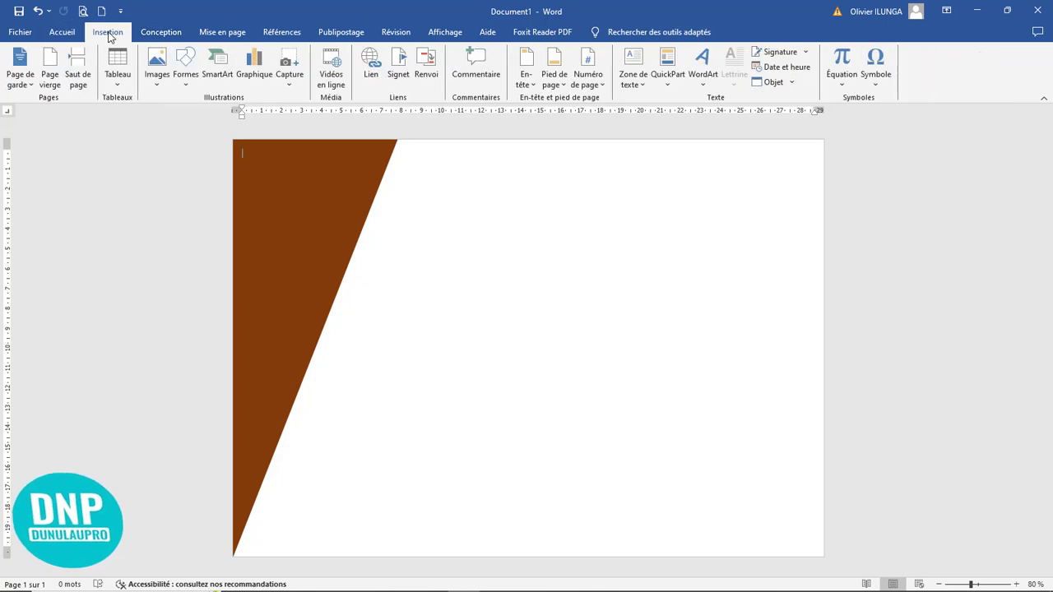
pyautogui.click(188, 82)
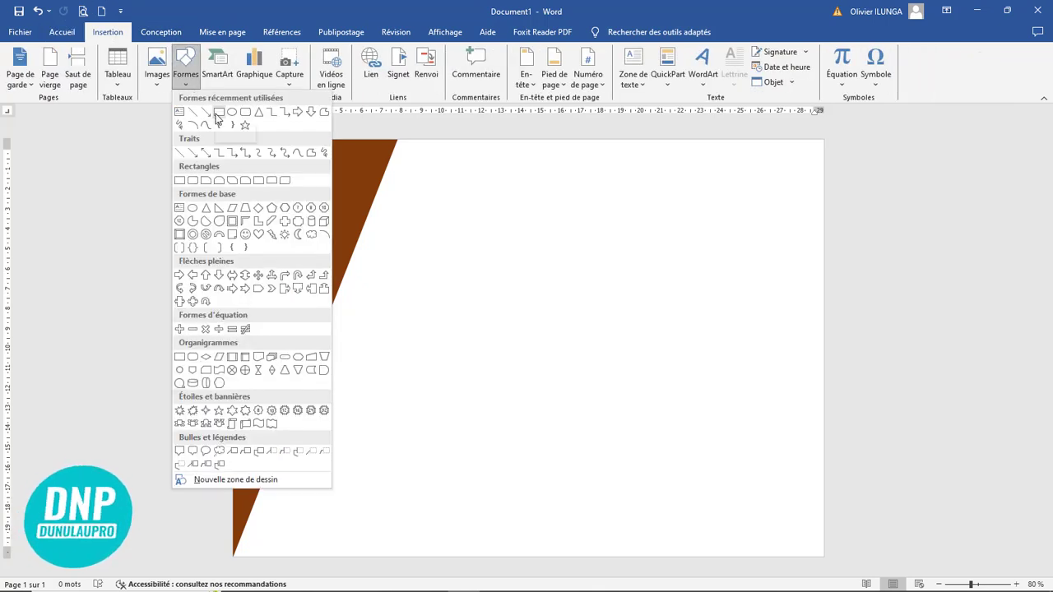
pyautogui.click(219, 113)
pyautogui.moveTo(307, 293); pyautogui.dragTo(671, 518)
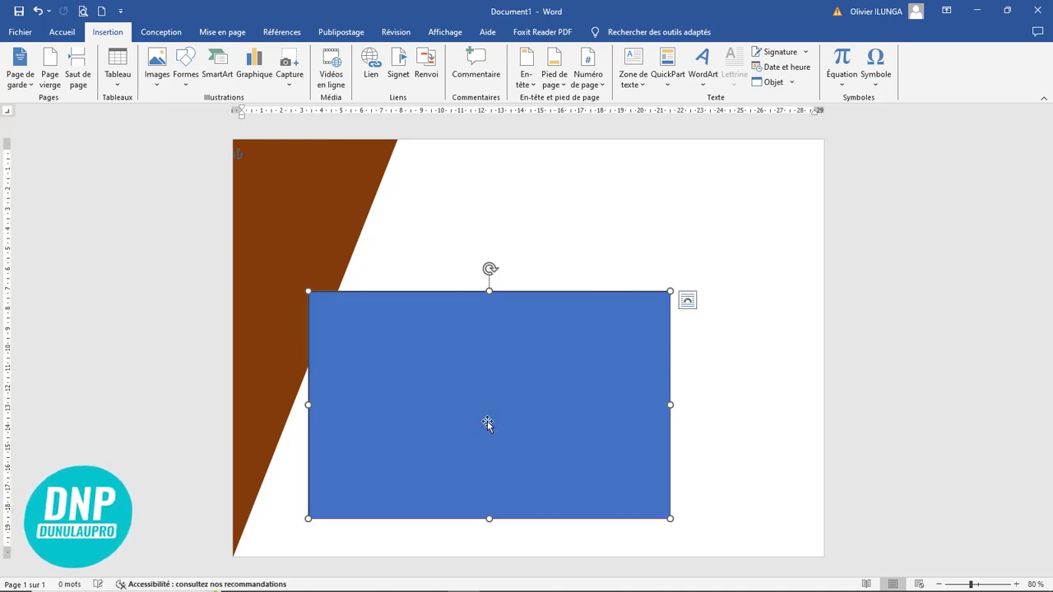
pyautogui.moveTo(496, 425); pyautogui.dragTo(433, 470)
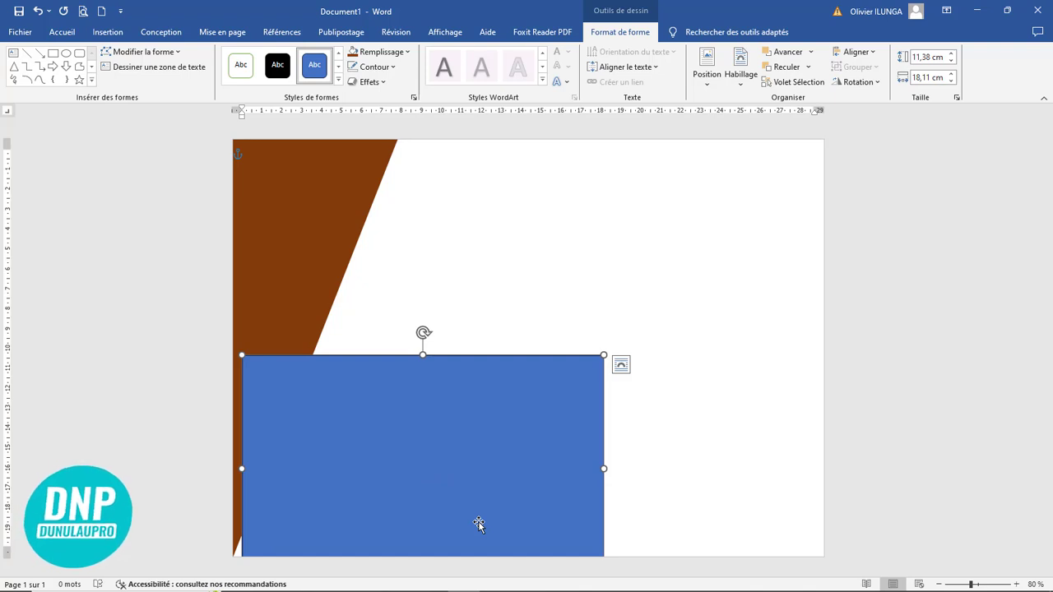
# Fill the rectangle with the same dark brown as the triangle, Orange, Accentuation2, plus sombre 50 %.
pyautogui.scroll(-1, 479, 525)
pyautogui.scroll(2, 478, 521)
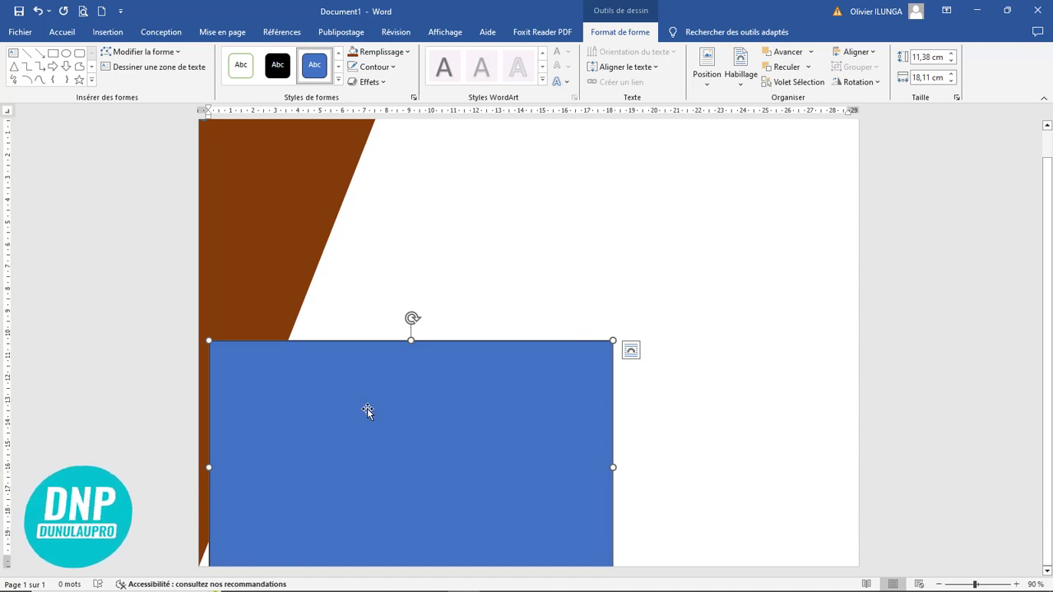
pyautogui.click(354, 54)
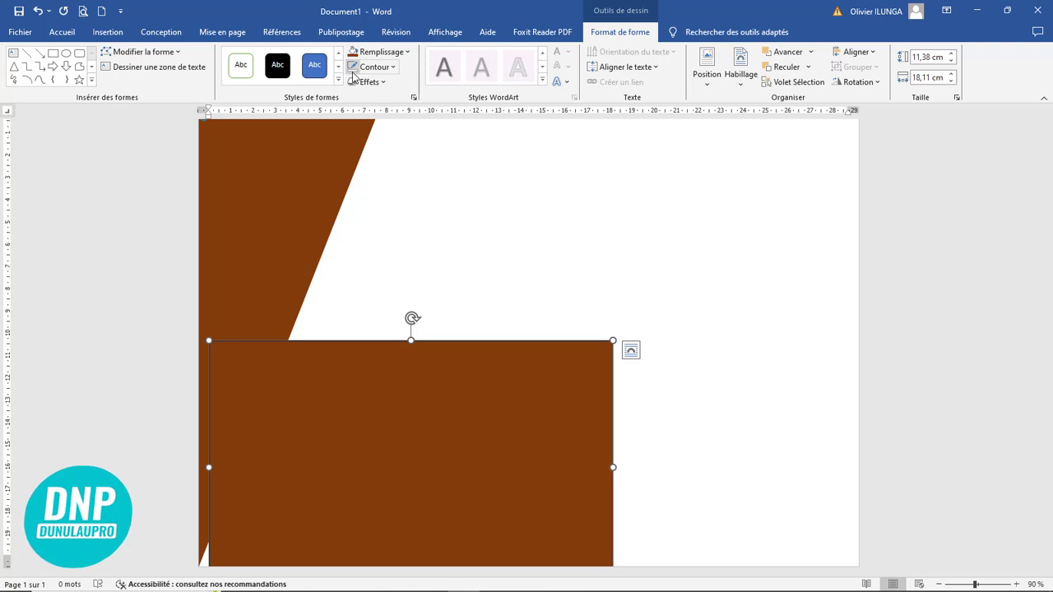
# Edit the rectangle's points to slant its left side parallel to the triangle, and move the shape closer, leaving a narrow white gap.
pyautogui.click(149, 54)
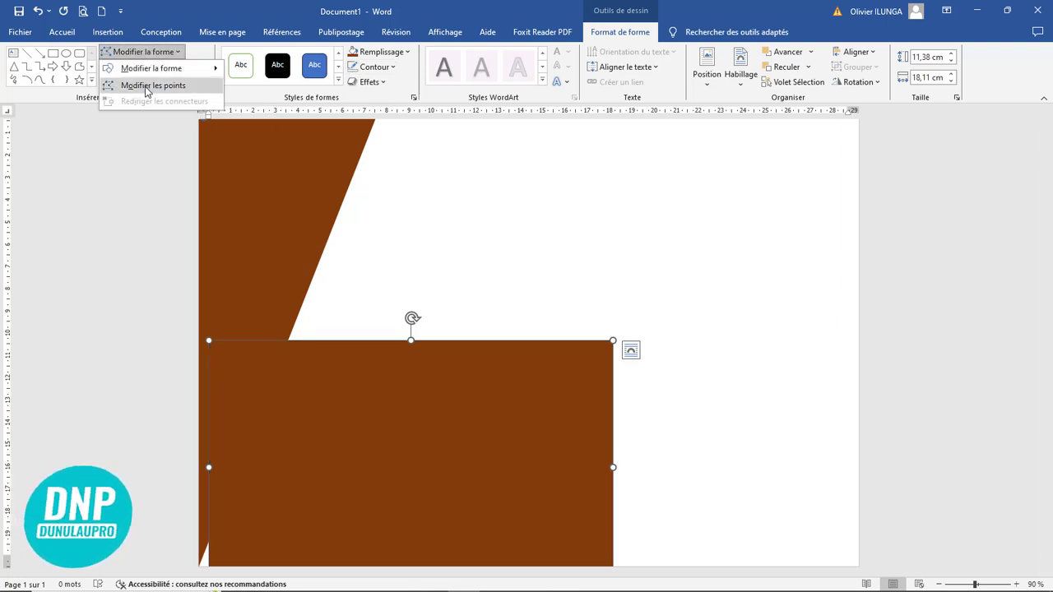
pyautogui.click(146, 87)
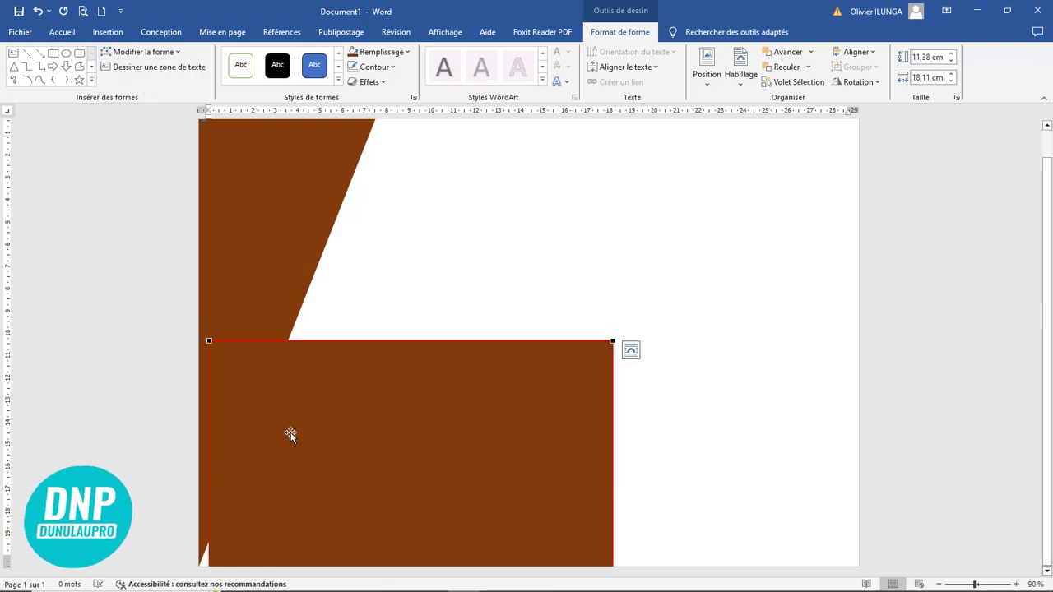
pyautogui.moveTo(210, 340); pyautogui.dragTo(296, 359)
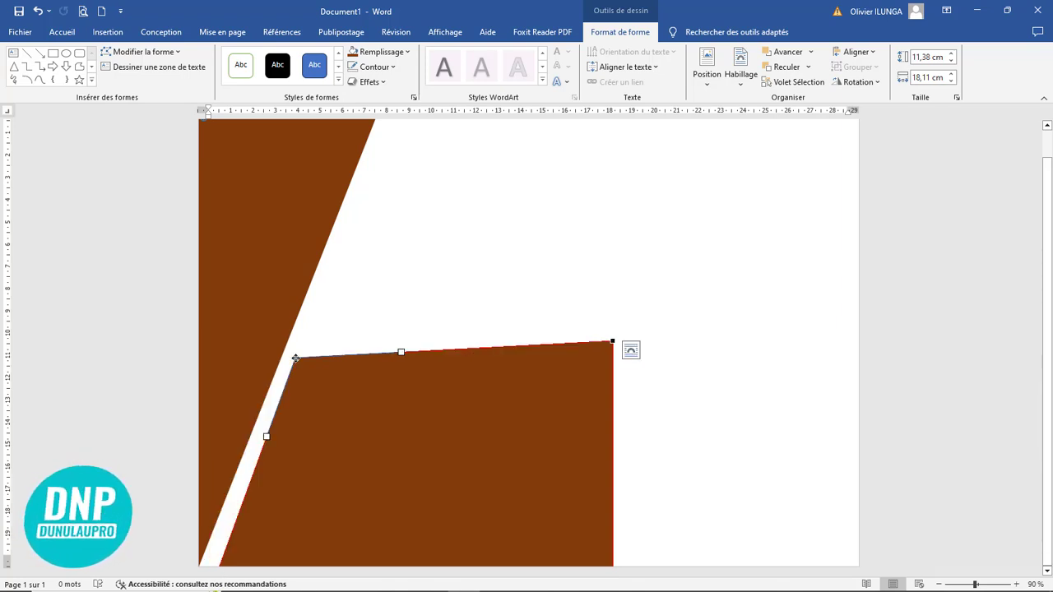
pyautogui.click(382, 488)
pyautogui.moveTo(382, 487); pyautogui.dragTo(374, 483)
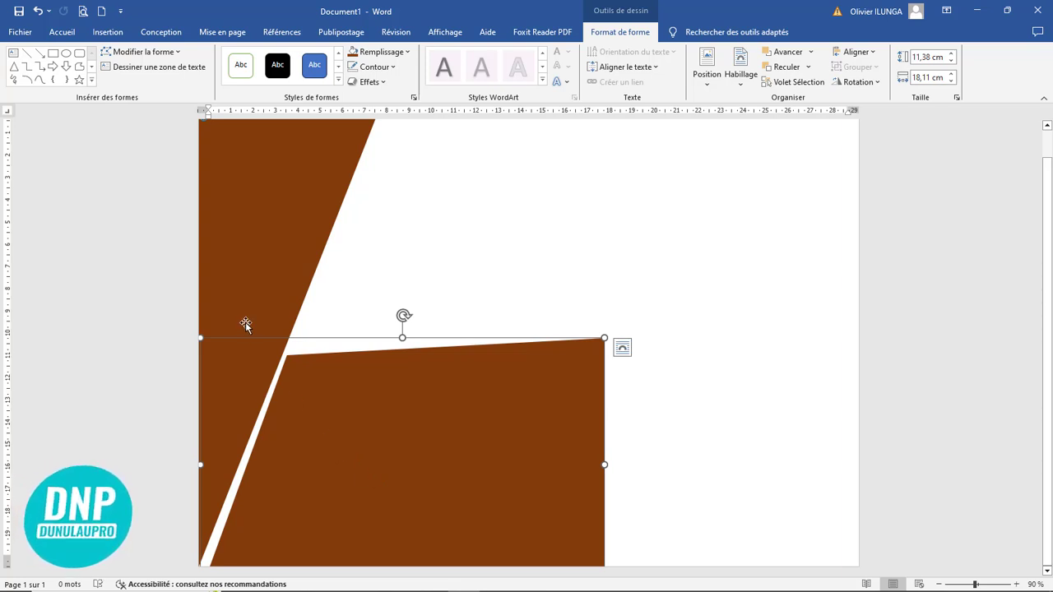
# Fine-tune the lower shape's upper-left point slightly to the right to even out the white gap beside the triangle.
pyautogui.click(142, 52)
pyautogui.click(148, 87)
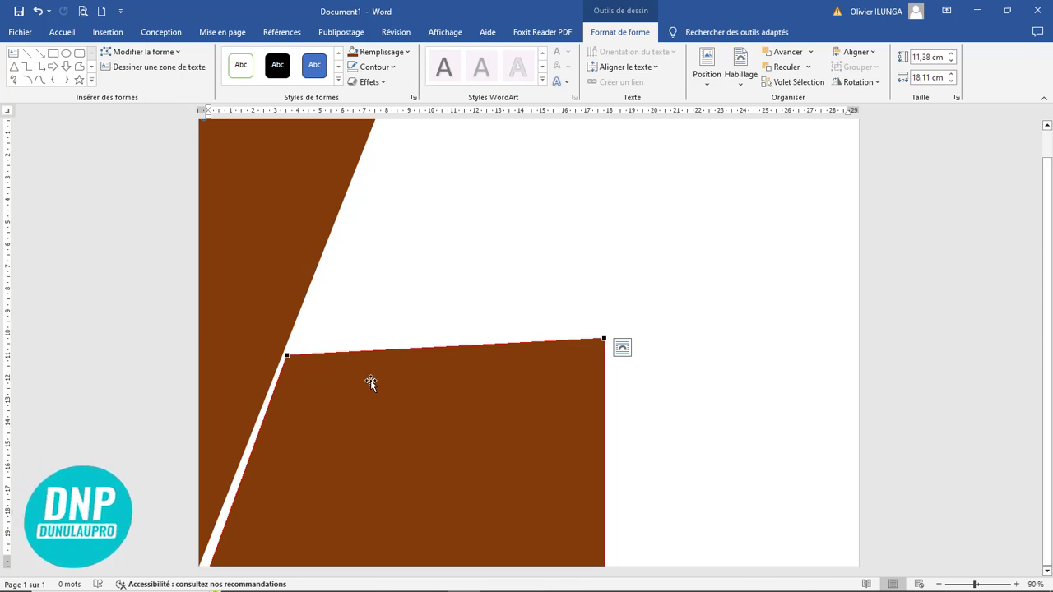
pyautogui.scroll(5, 371, 381)
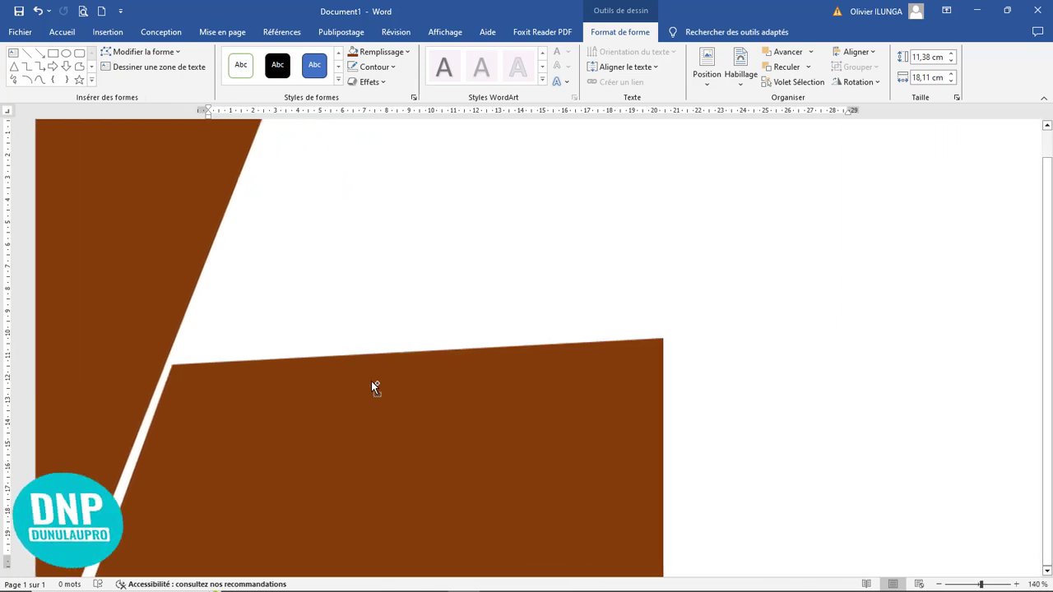
pyautogui.click(172, 366)
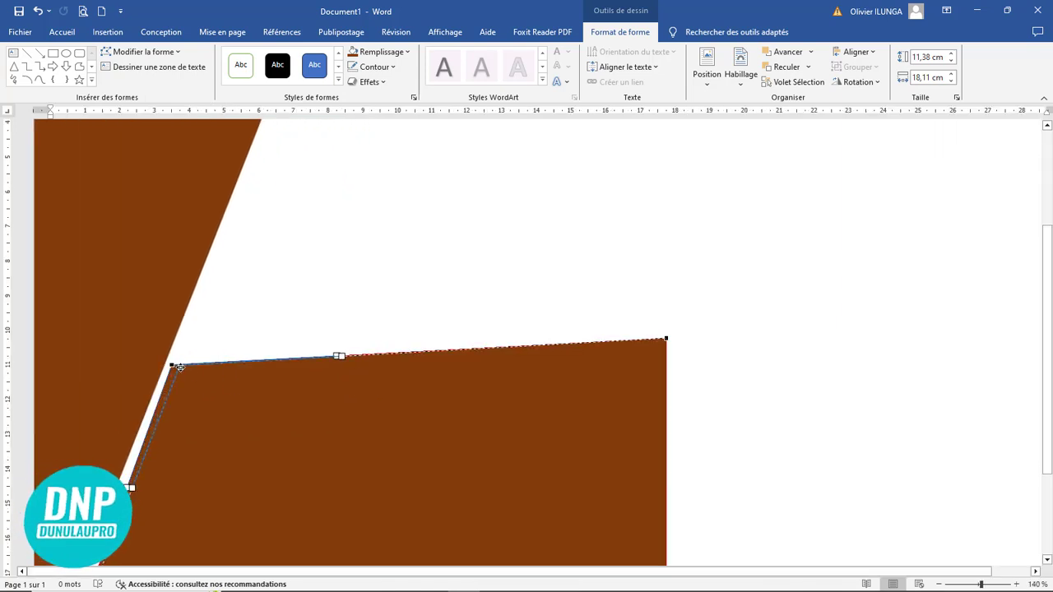
pyautogui.moveTo(182, 368); pyautogui.dragTo(182, 367)
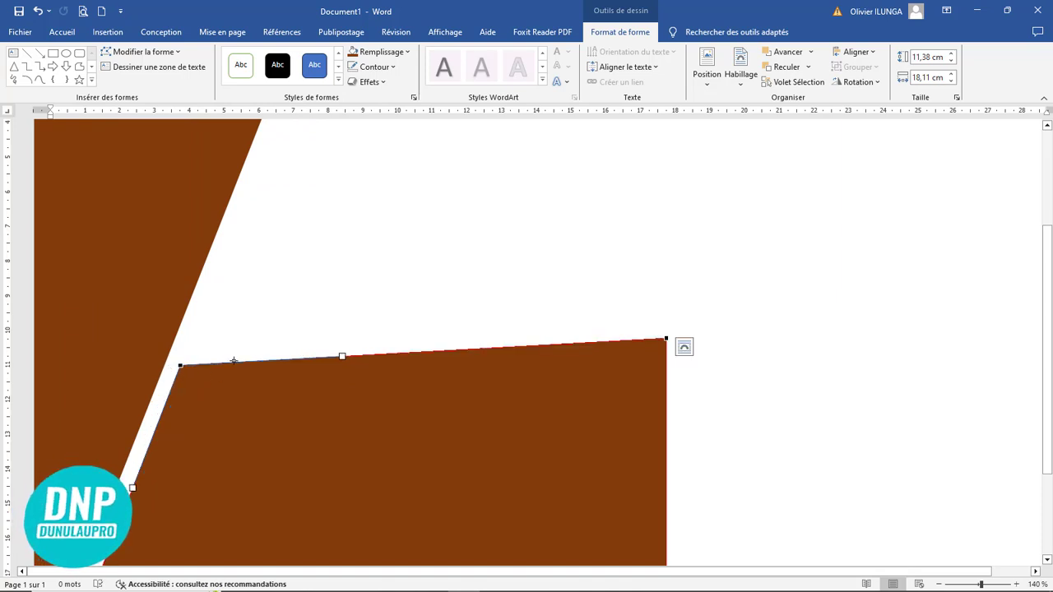
# Move the lower shape's upper-right point down to the page's bottom edge, so its top slopes down like a triangle.
pyautogui.scroll(-5, 378, 333)
pyautogui.scroll(-2, 378, 332)
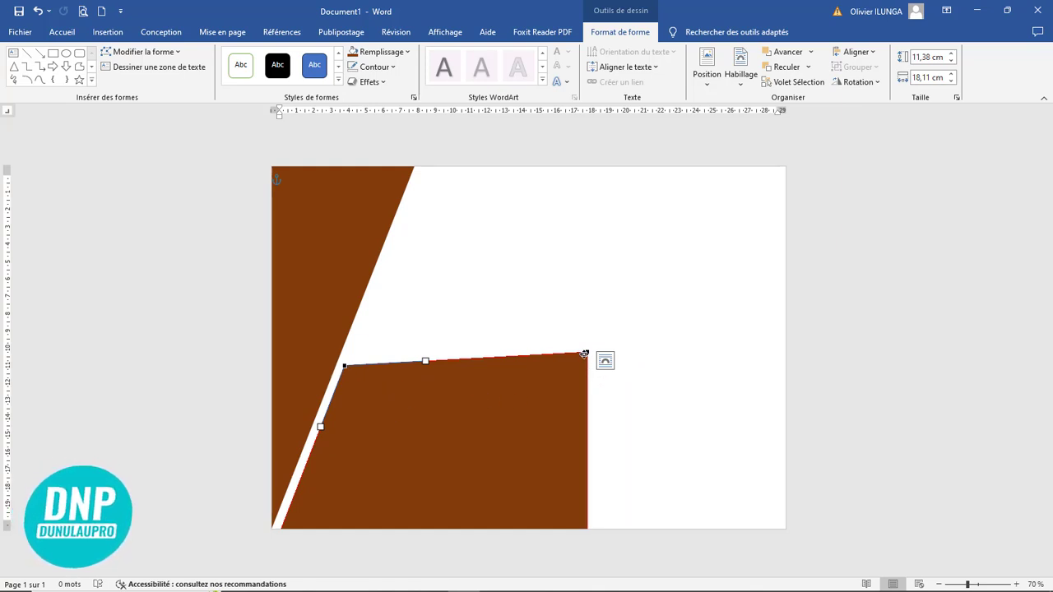
pyautogui.moveTo(587, 352); pyautogui.dragTo(635, 529)
pyautogui.click(544, 356)
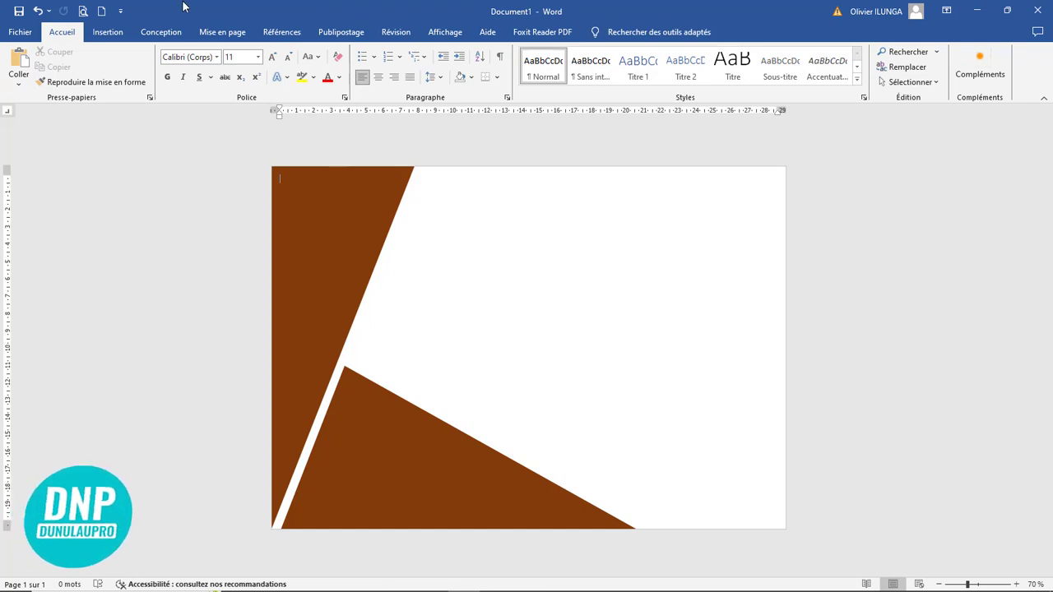
# Draw a hexagon, size it to about 9 × 9.6 cm and place it over the junction of the two brown shapes.
pyautogui.click(107, 32)
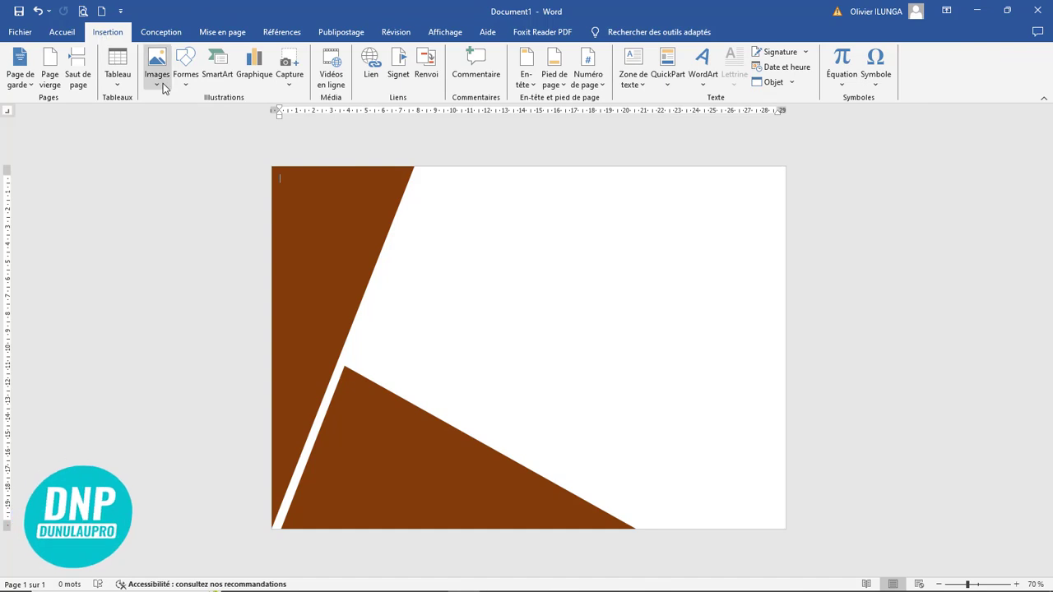
pyautogui.click(185, 82)
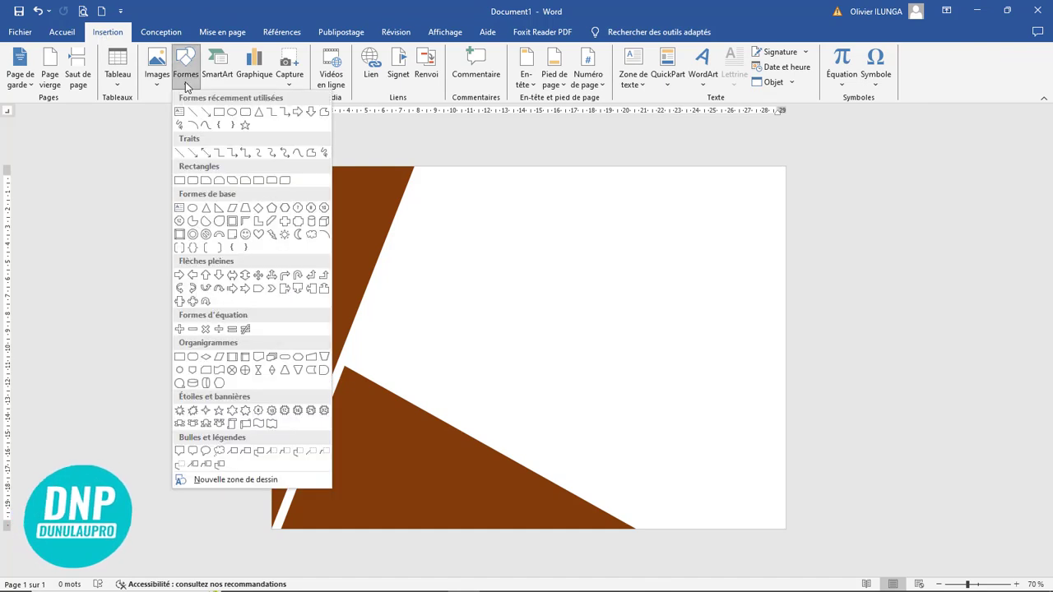
pyautogui.click(286, 212)
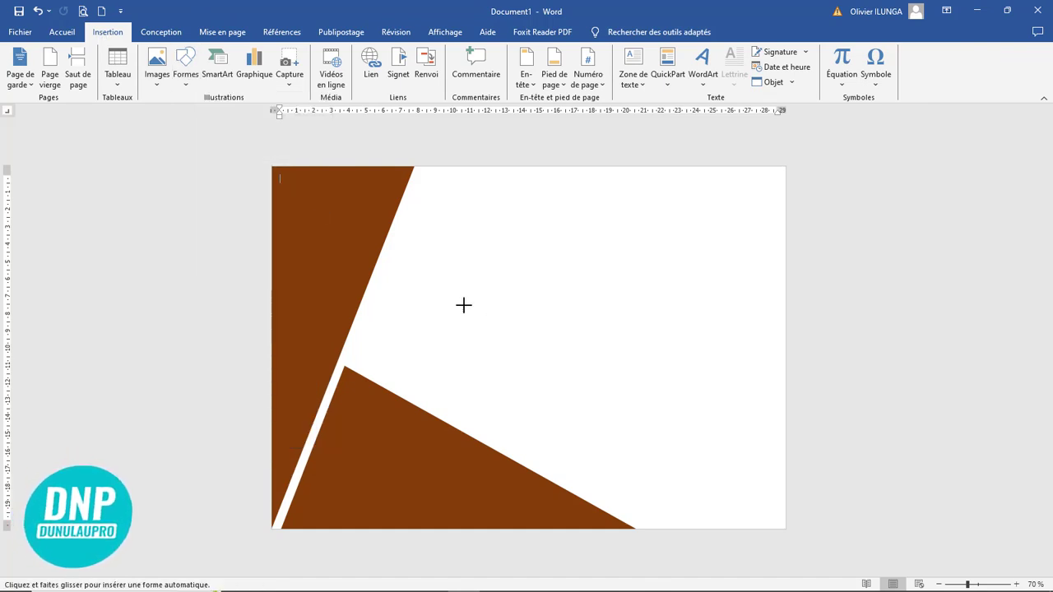
pyautogui.moveTo(436, 218); pyautogui.dragTo(620, 393)
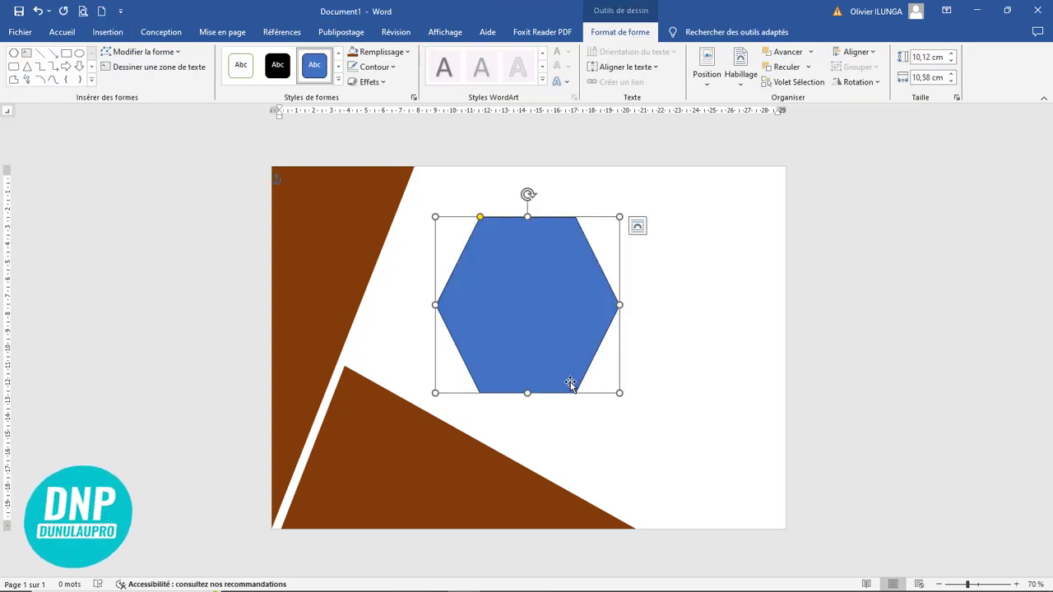
pyautogui.moveTo(620, 393); pyautogui.dragTo(598, 374)
pyautogui.moveTo(521, 329); pyautogui.dragTo(377, 372)
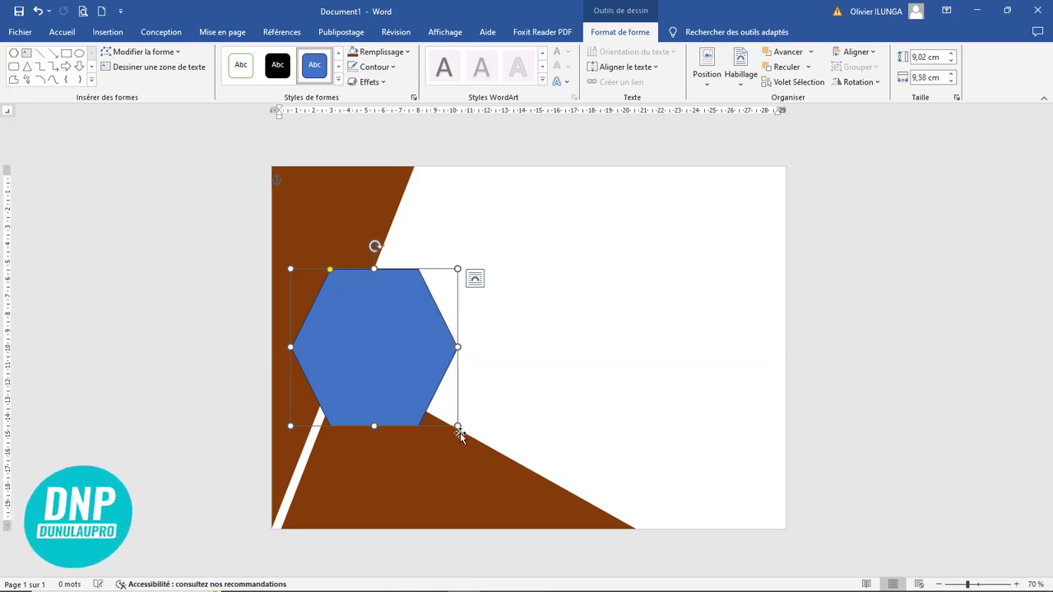
# Enlarge the lower brown shape to about 11.2 cm tall and 21.9 cm wide.
pyautogui.click(465, 449)
pyautogui.moveTo(456, 366); pyautogui.dragTo(456, 354)
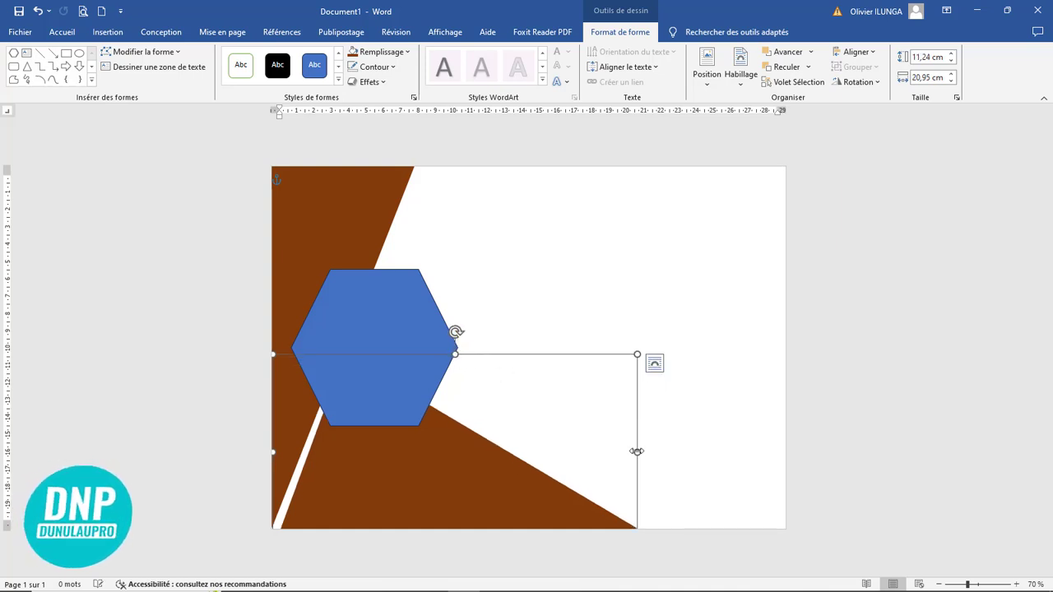
pyautogui.moveTo(637, 451); pyautogui.dragTo(653, 451)
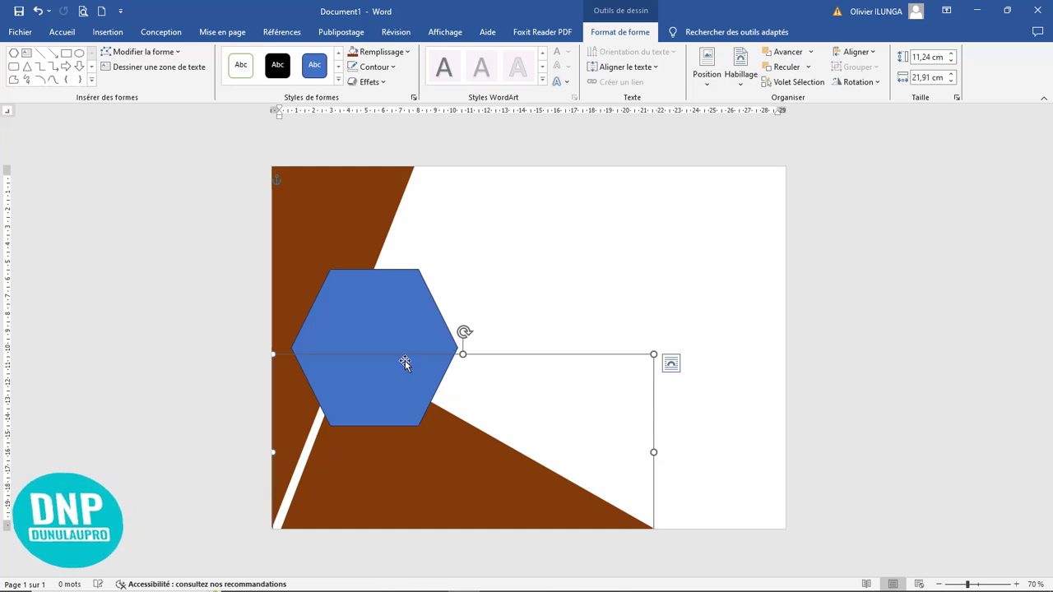
# Enlarge the hexagon to about 10.2 × 11.4 cm and shift it slightly down and to the right.
pyautogui.click(379, 326)
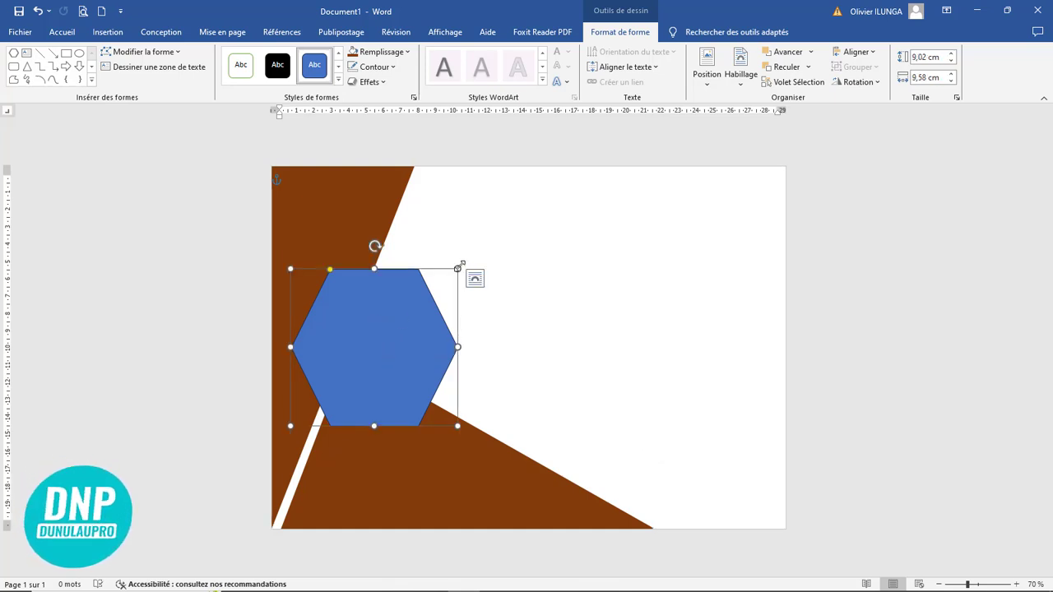
pyautogui.moveTo(457, 268); pyautogui.dragTo(489, 258)
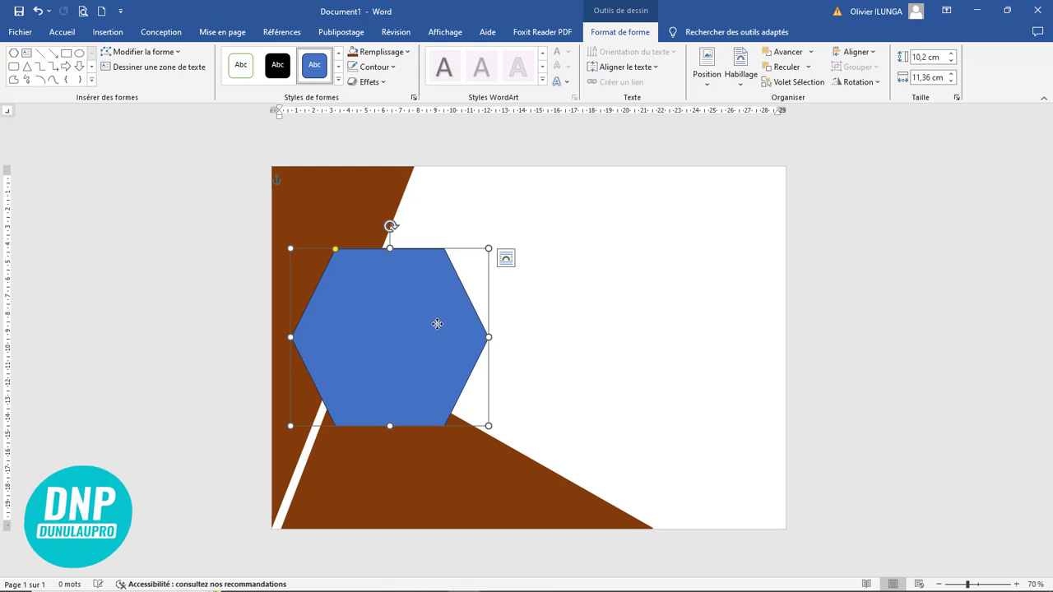
pyautogui.moveTo(437, 328); pyautogui.dragTo(440, 333)
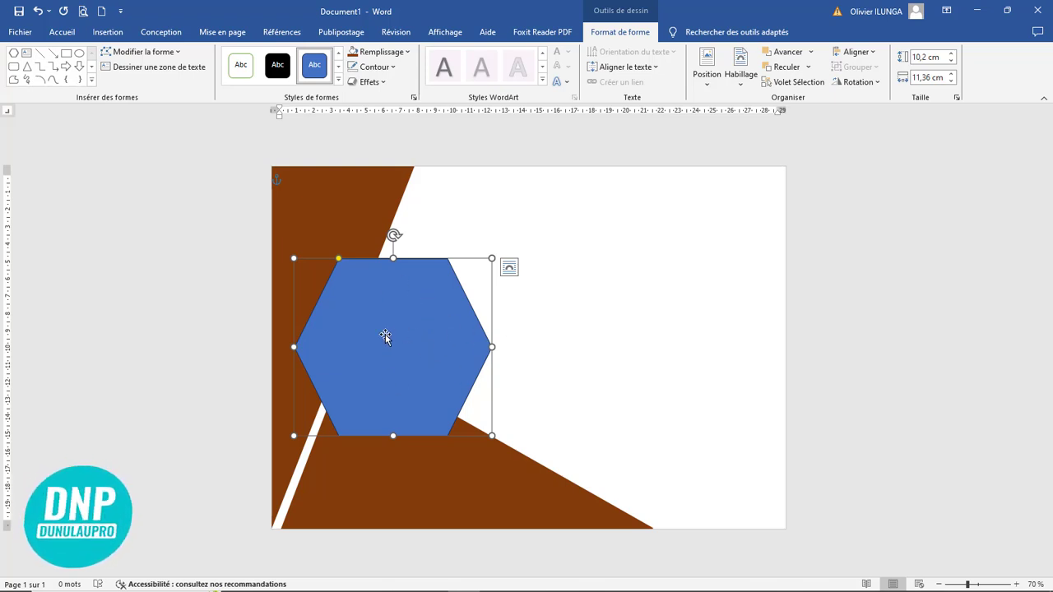
# Fill the hexagon with the picture "2" from the Images OK folder on the desktop.
pyautogui.rightClick(391, 287)
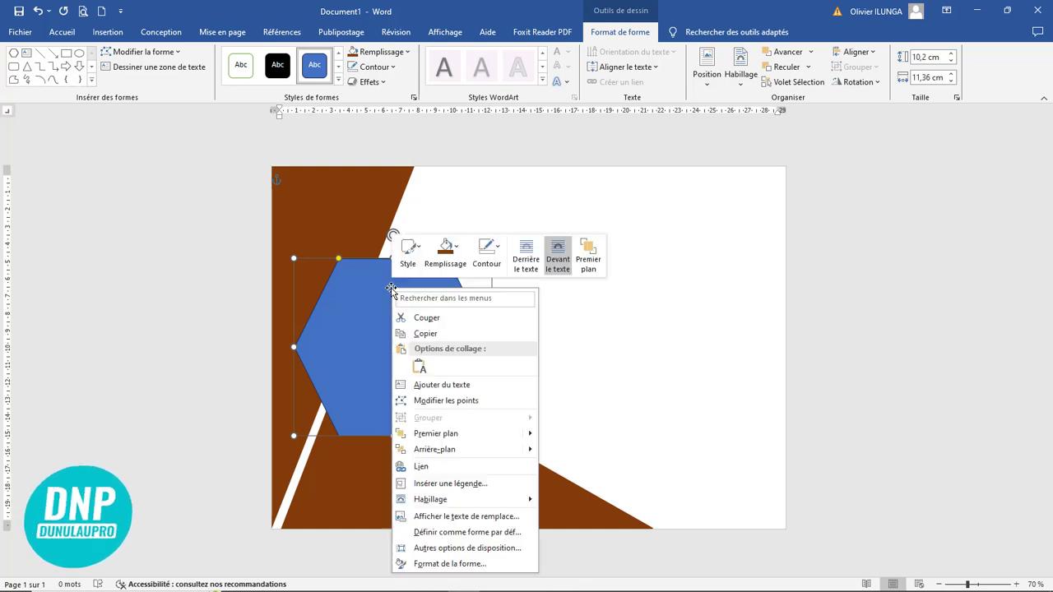
pyautogui.click(456, 251)
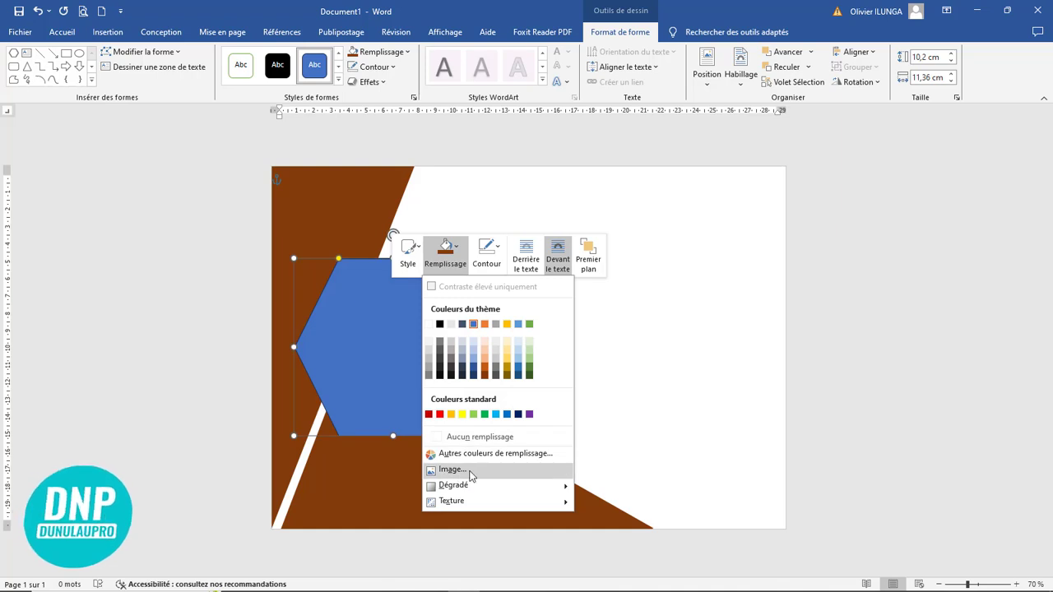
pyautogui.click(466, 474)
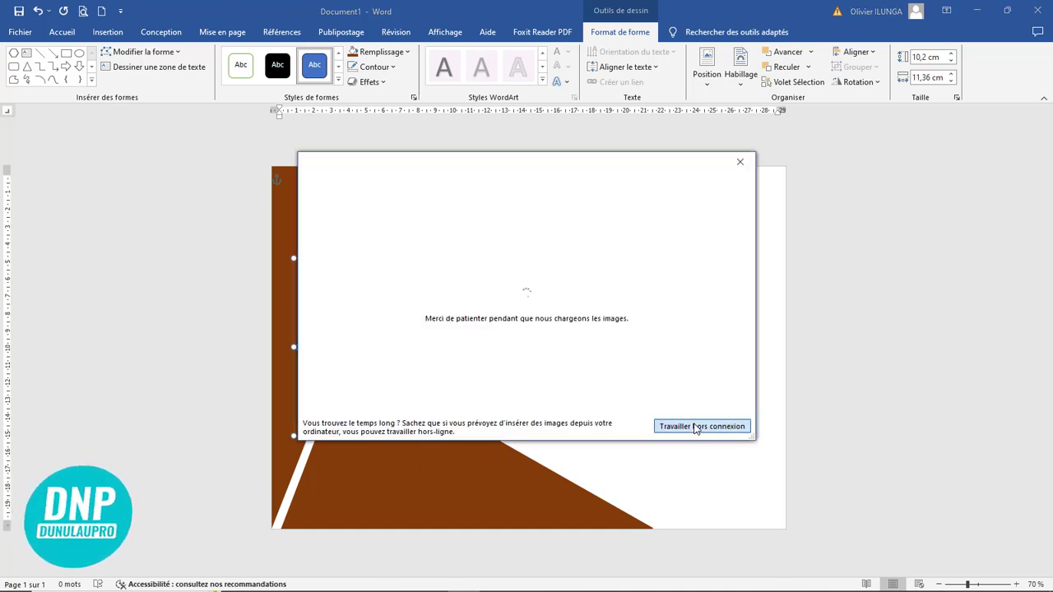
pyautogui.click(699, 426)
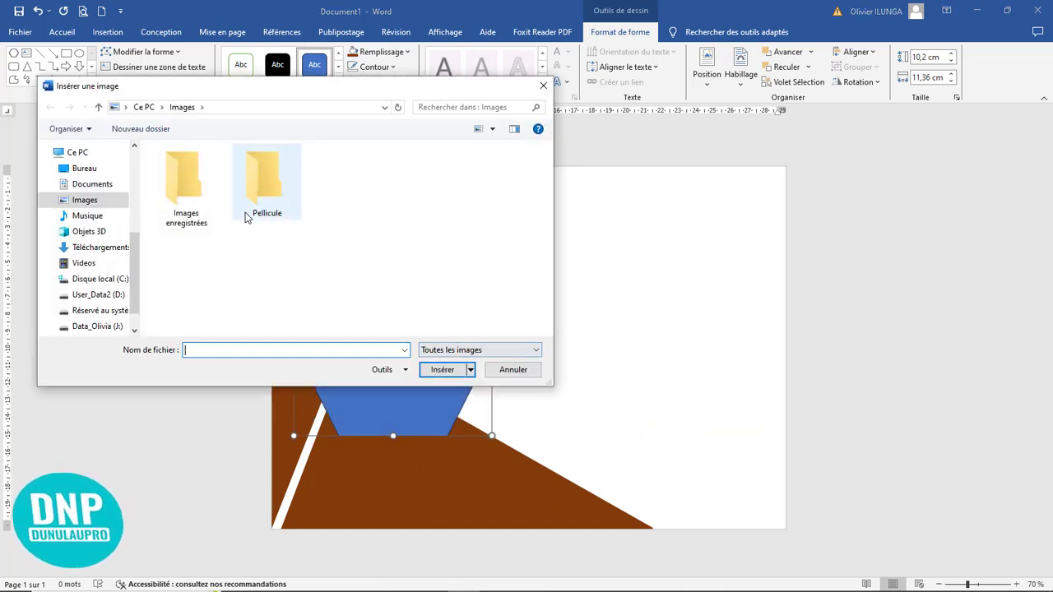
pyautogui.click(84, 171)
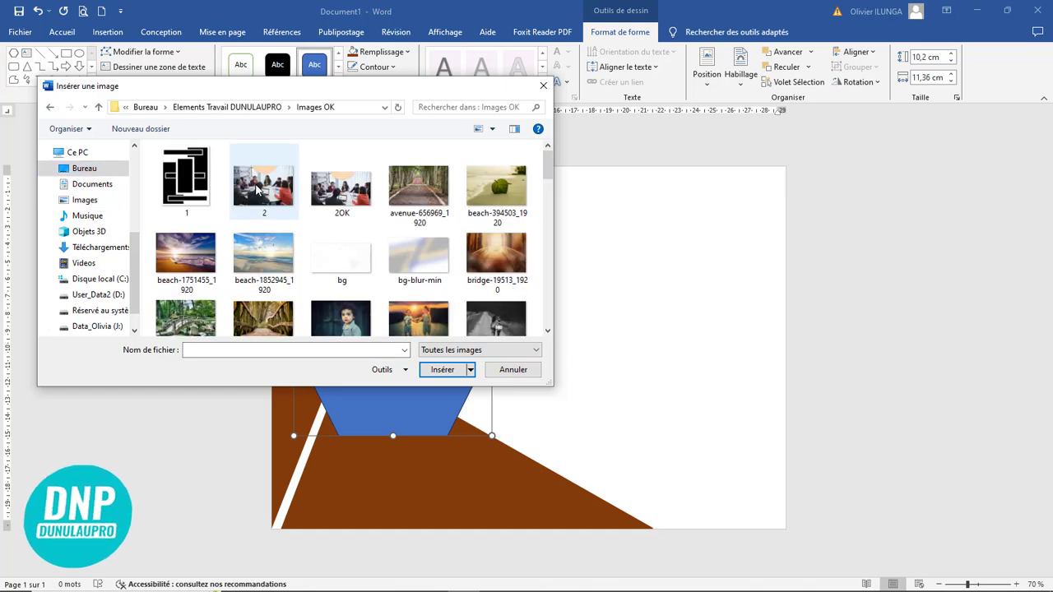
pyautogui.click(258, 189)
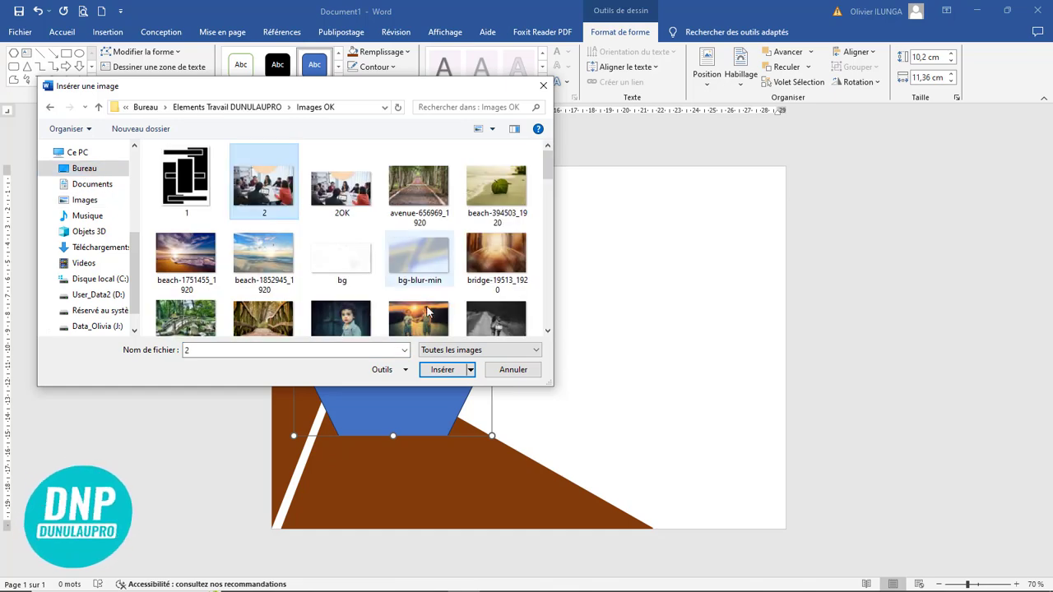
pyautogui.click(442, 370)
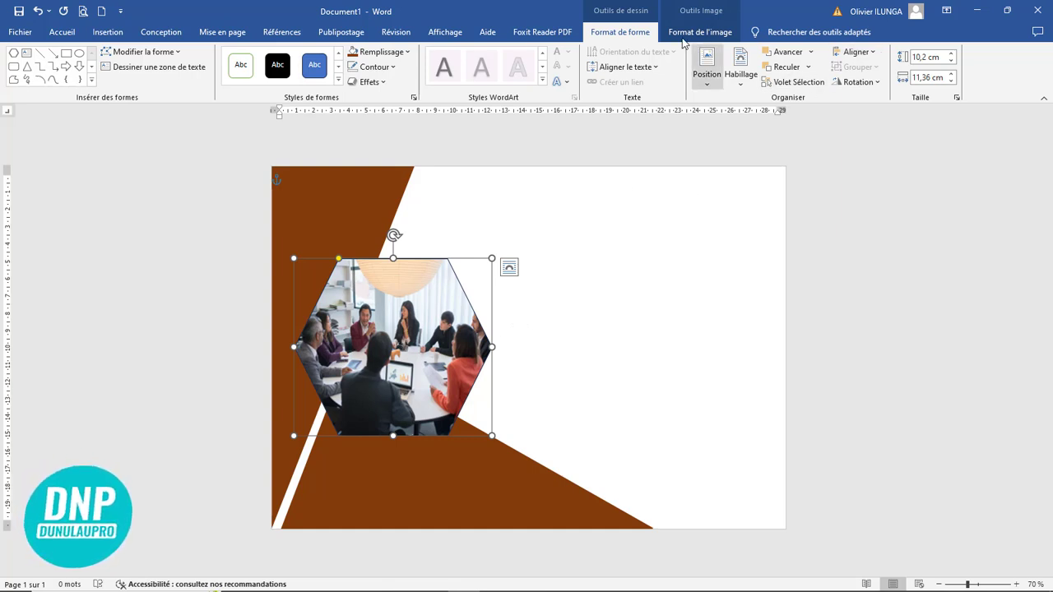
# Crop the picture with the Remplir option to fill the hexagon undistorted, and reposition it to frame the people on its left side.
pyautogui.click(704, 33)
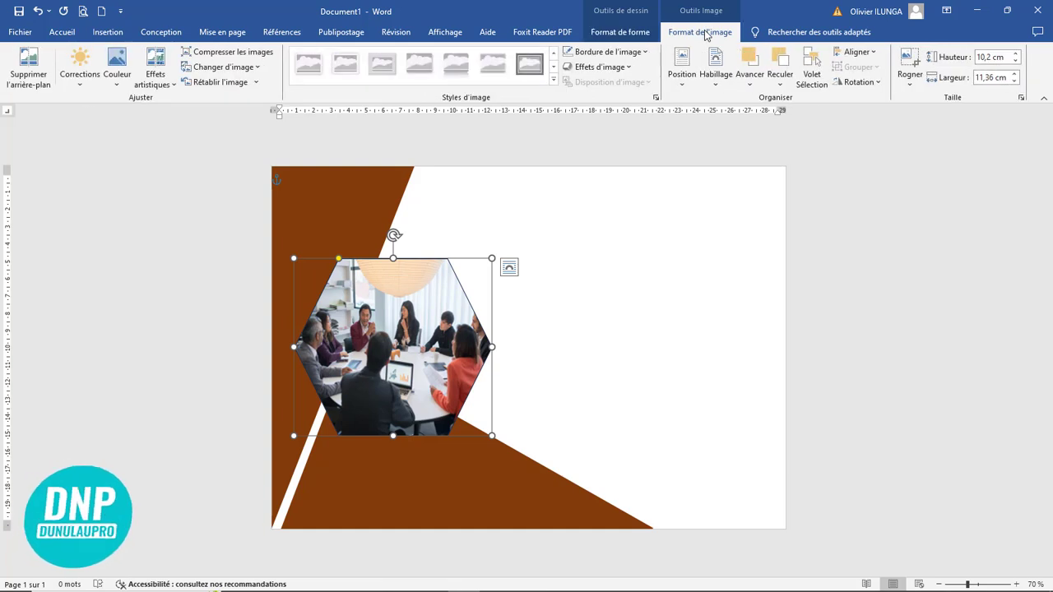
pyautogui.click(911, 83)
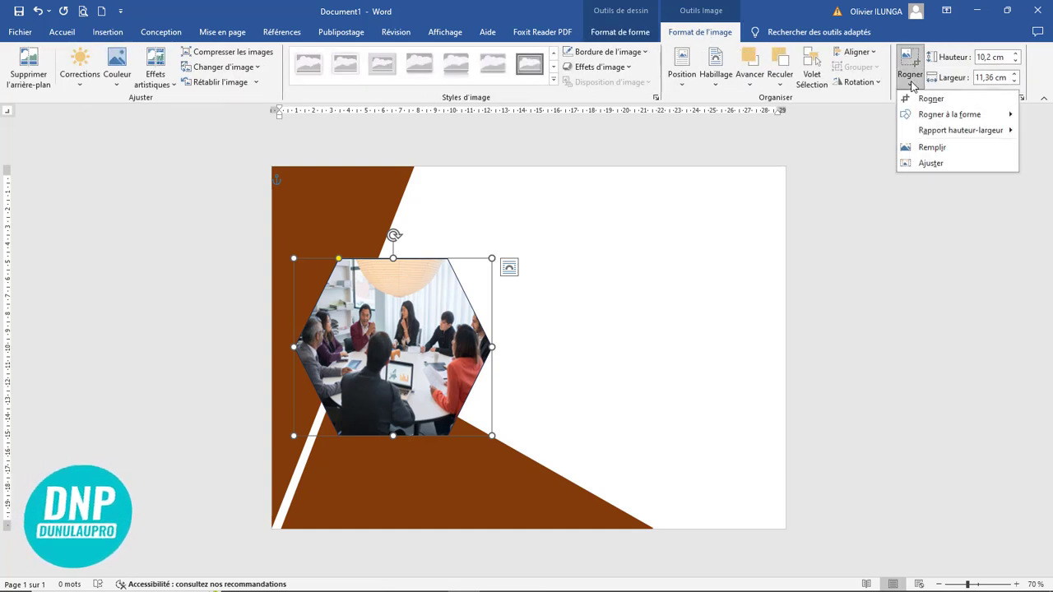
pyautogui.click(927, 147)
pyautogui.moveTo(528, 436)
pyautogui.mouseDown()
pyautogui.moveTo(570, 475)
pyautogui.moveTo(503, 450)
pyautogui.moveTo(528, 446)
pyautogui.mouseUp()
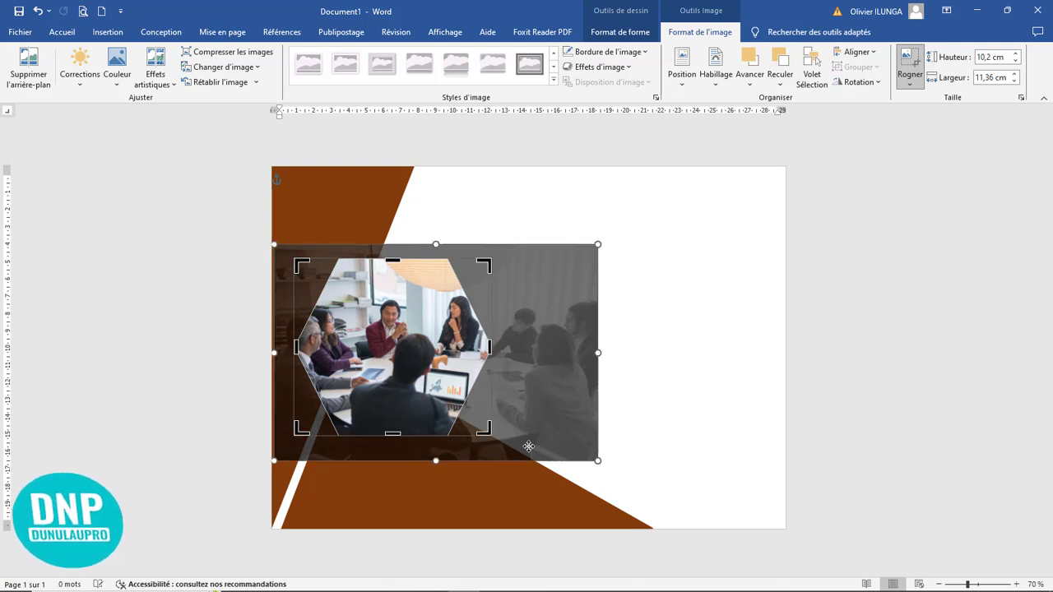
pyautogui.click(911, 64)
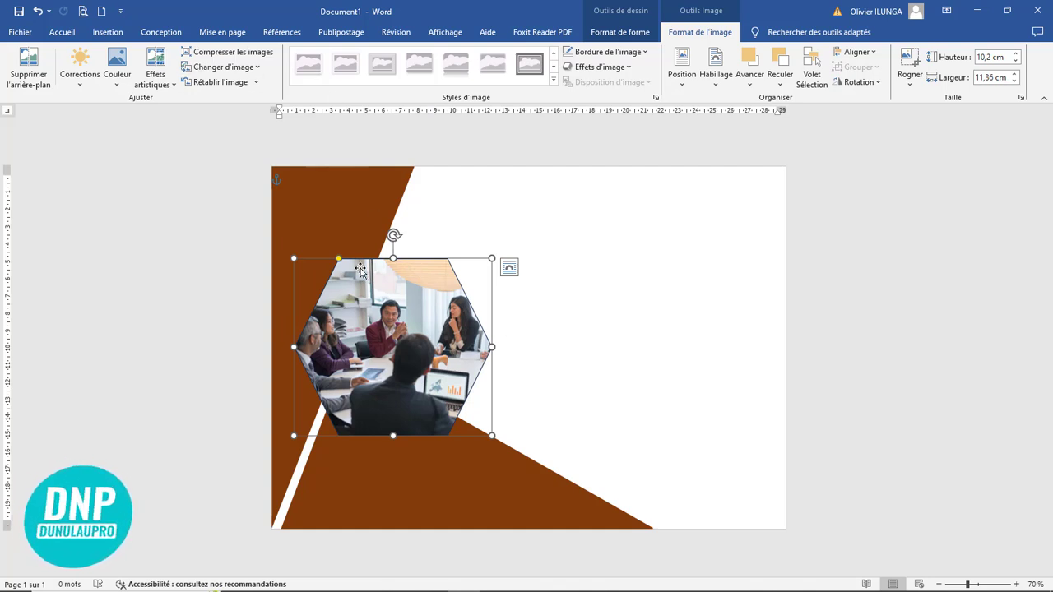
# Set the outline colour of the picture-filled hexagon to the light orange Accentuation2 theme shade.
pyautogui.click(421, 347)
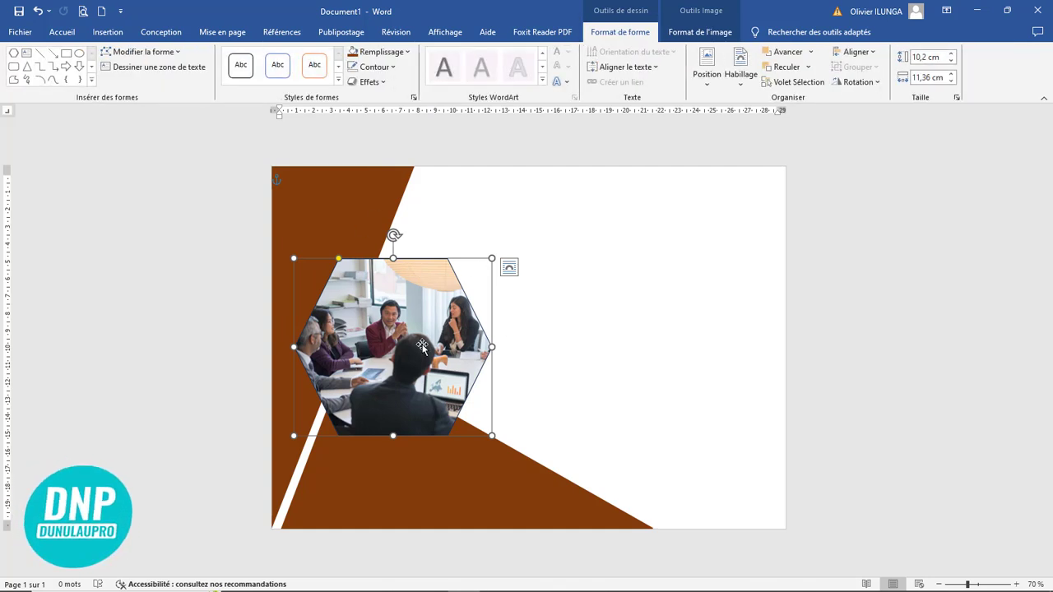
pyautogui.click(394, 68)
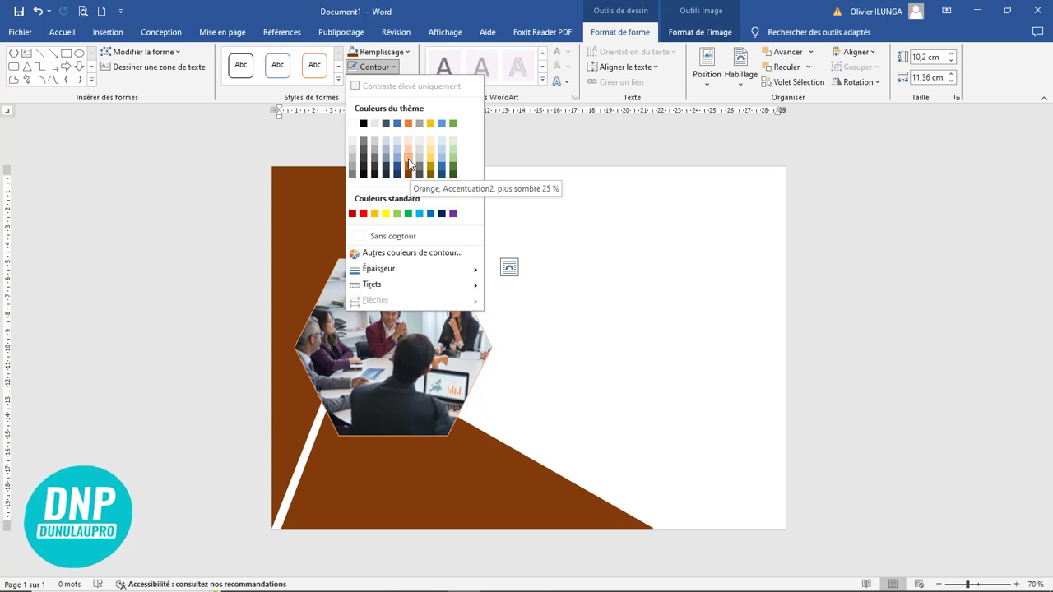
pyautogui.click(409, 165)
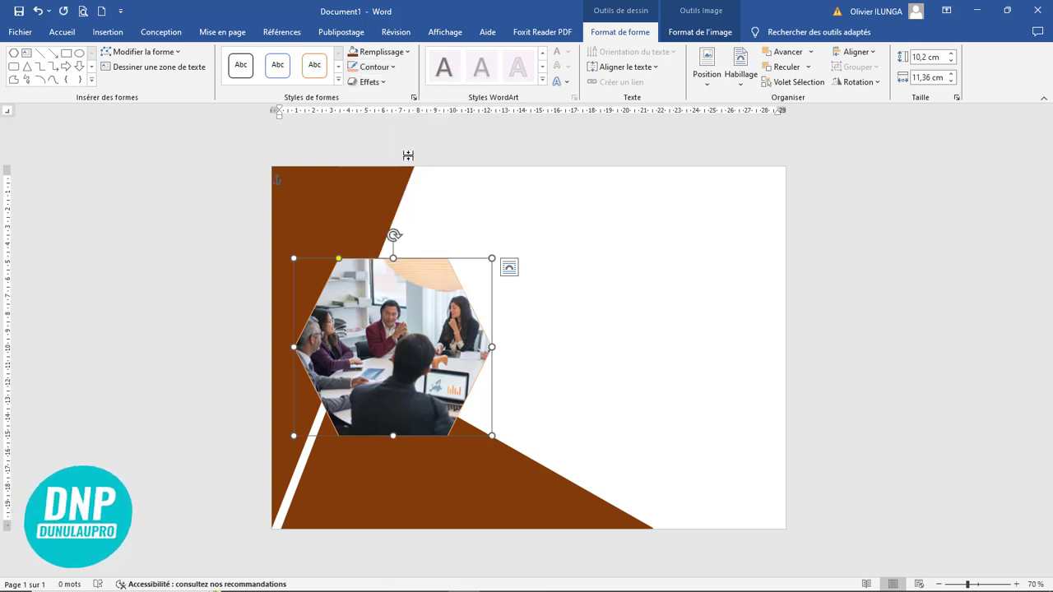
# Set the hexagon's outline width to 10 pt in the detailed line settings.
pyautogui.click(391, 68)
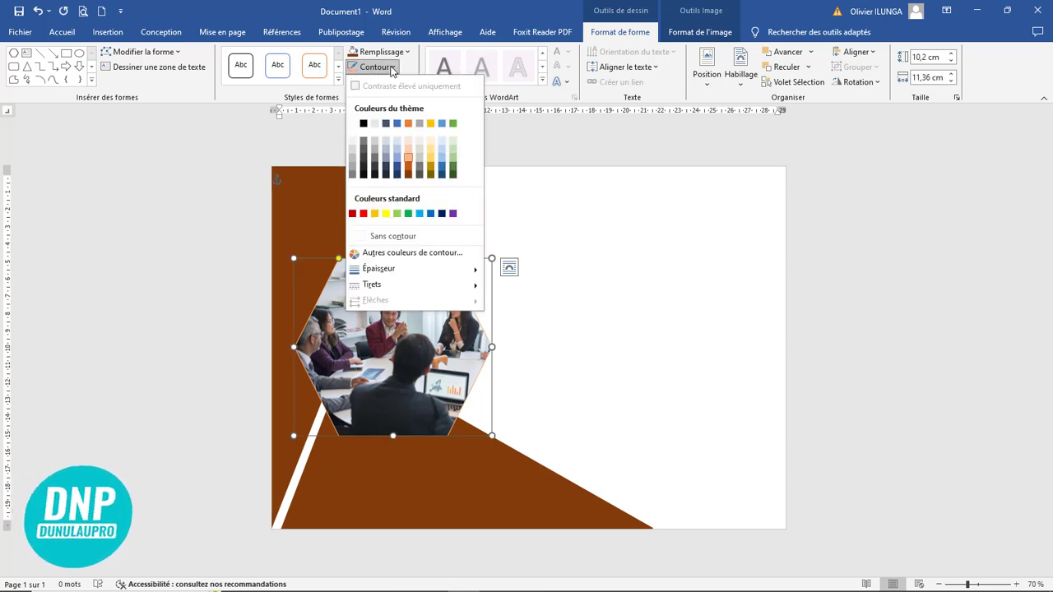
pyautogui.moveTo(402, 271)
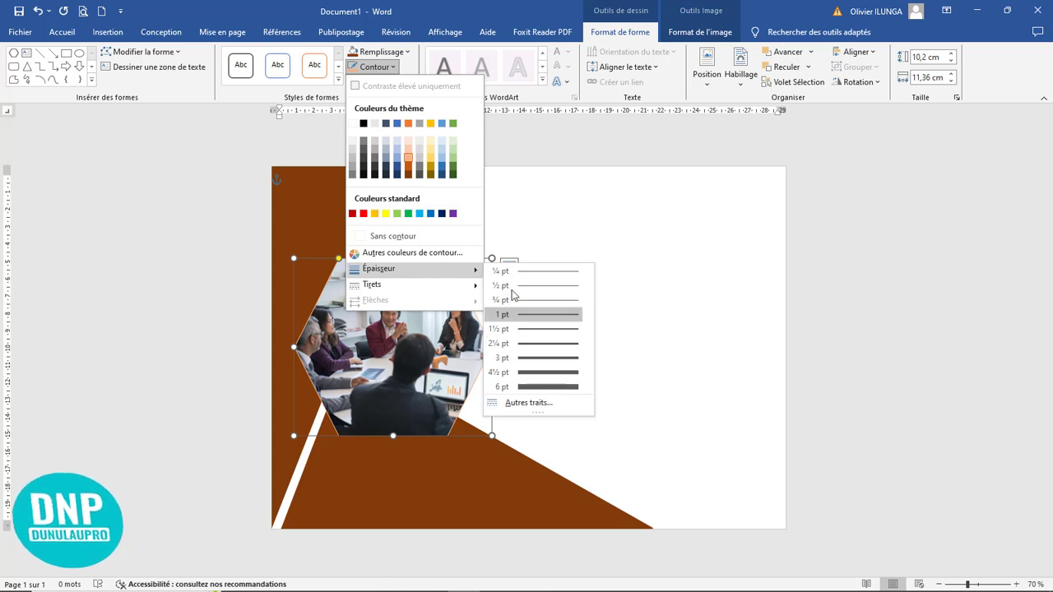
pyautogui.click(537, 402)
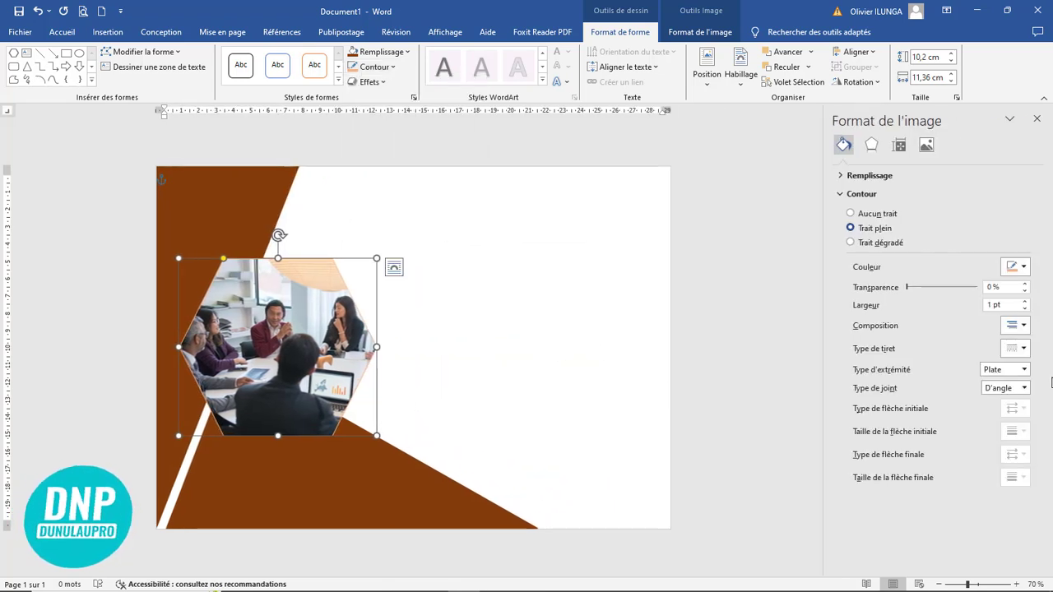
pyautogui.moveTo(1007, 304); pyautogui.dragTo(984, 306)
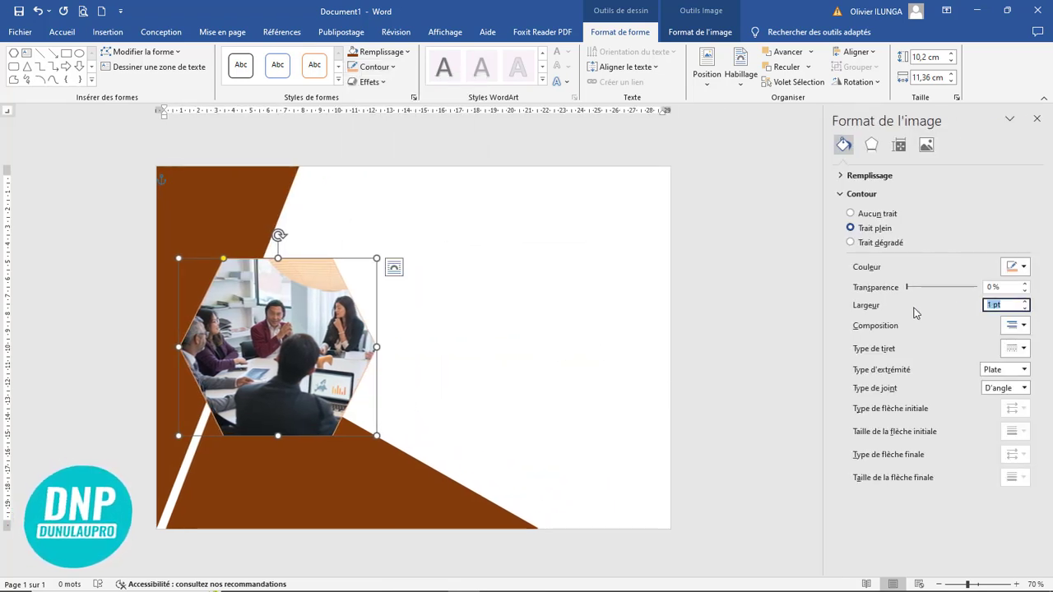
pyautogui.click(1025, 302)
pyautogui.click(1025, 302)
pyautogui.click(1024, 302)
pyautogui.click(1025, 302)
pyautogui.click(1024, 302)
pyautogui.click(1024, 303)
pyautogui.click(1025, 302)
pyautogui.click(1025, 302)
pyautogui.click(1025, 302)
pyautogui.click(1025, 302)
pyautogui.click(1026, 302)
pyautogui.click(1025, 302)
pyautogui.click(1026, 303)
pyautogui.click(1025, 303)
pyautogui.click(1025, 303)
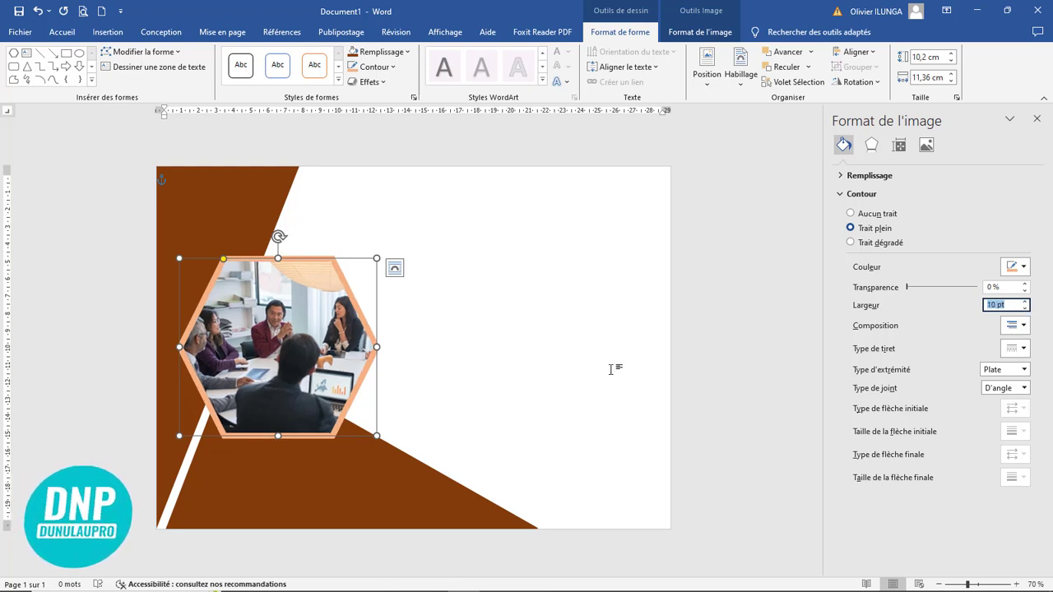
pyautogui.click(481, 363)
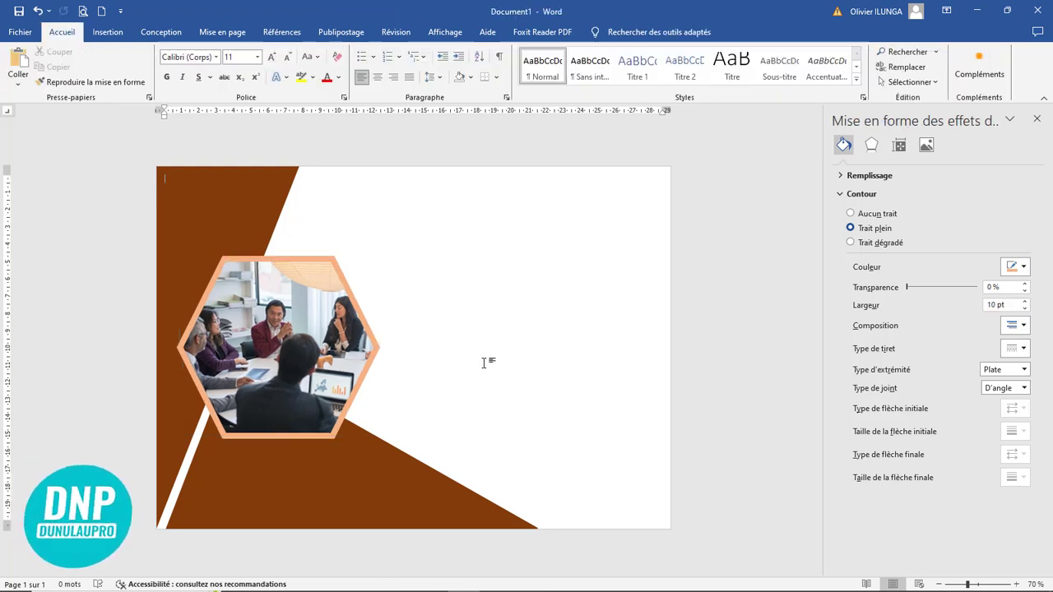
pyautogui.click(296, 263)
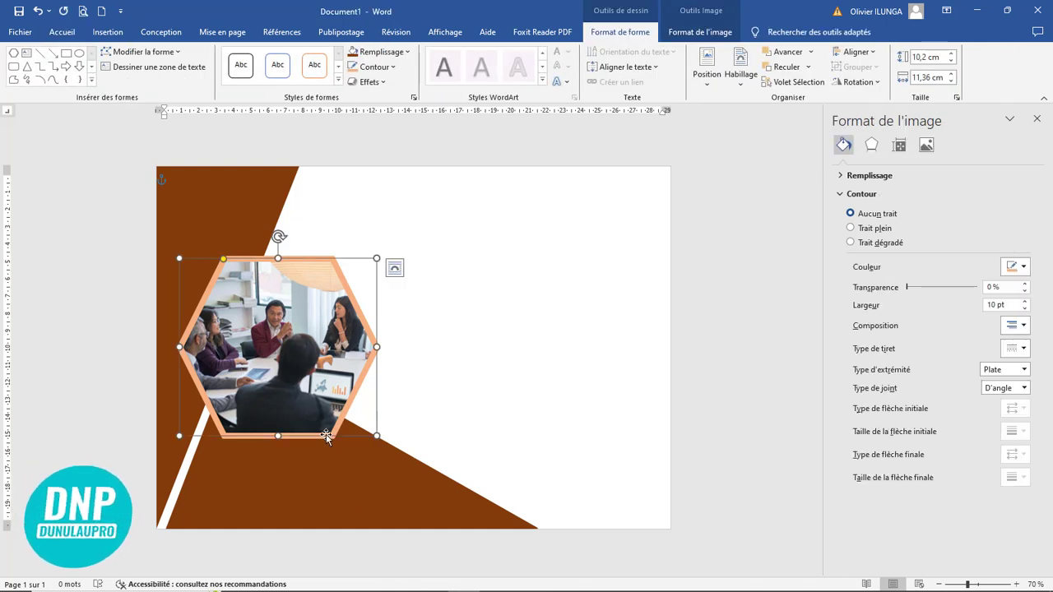
pyautogui.click(463, 409)
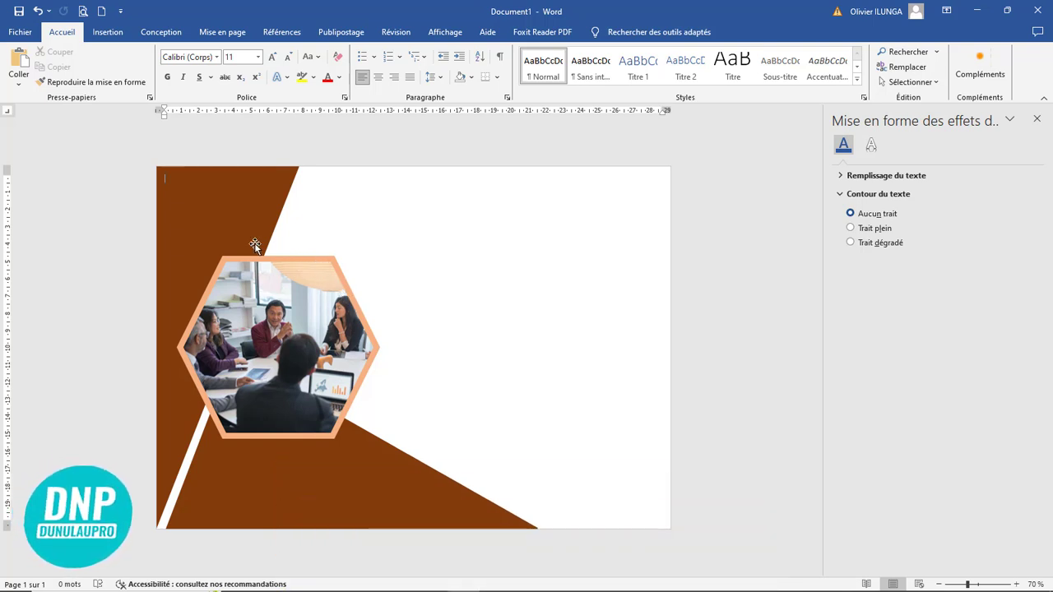
# Open the gallery of shapes for insertion.
pyautogui.click(111, 33)
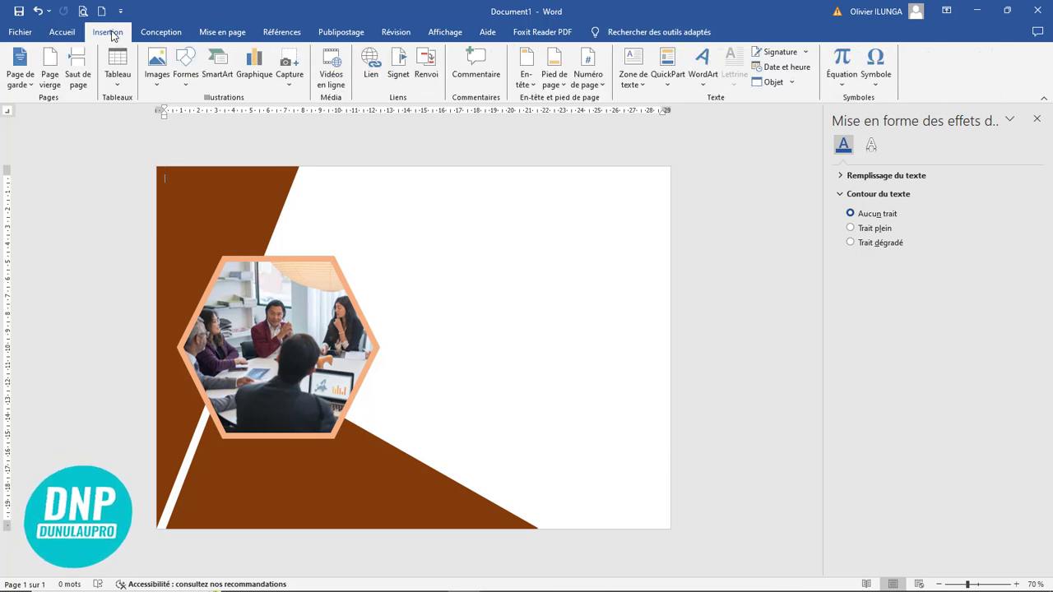
pyautogui.click(186, 78)
pyautogui.click(186, 78)
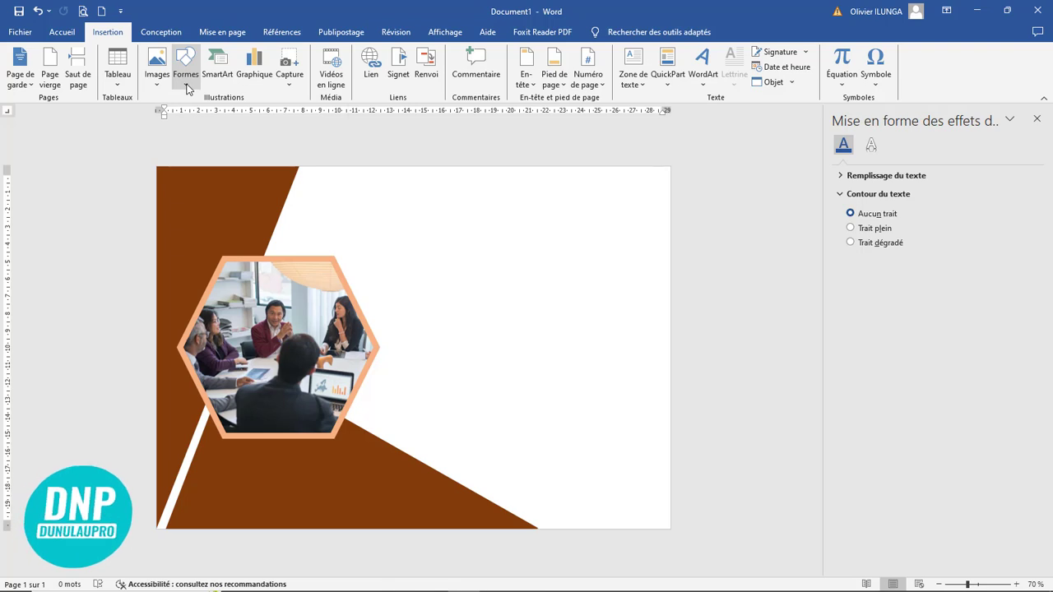
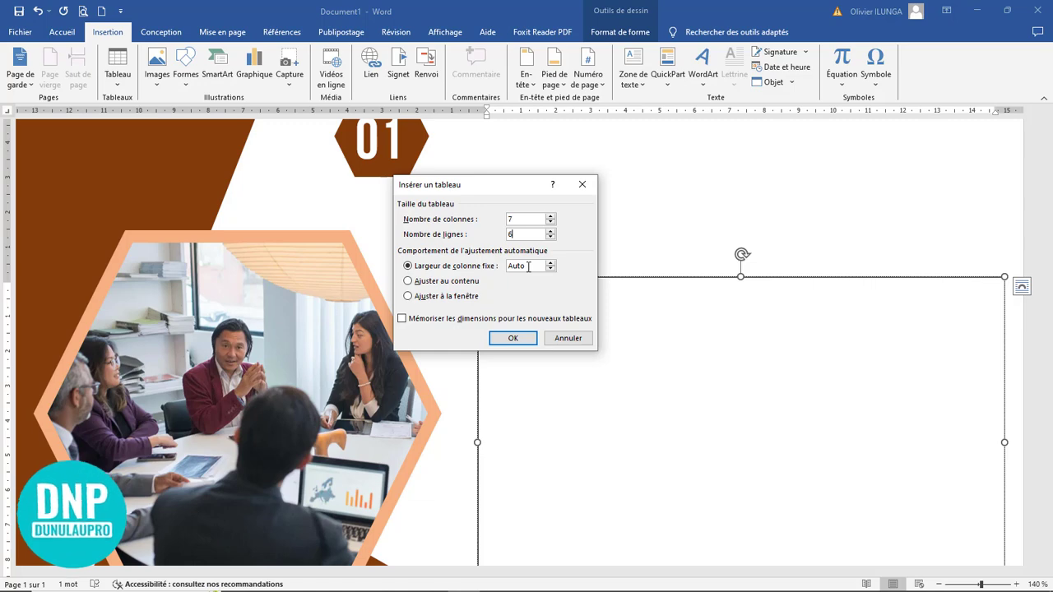
# Insert a table of 7 columns and 6 rows in the text box and enlarge it to fill the box.
pyautogui.click(515, 340)
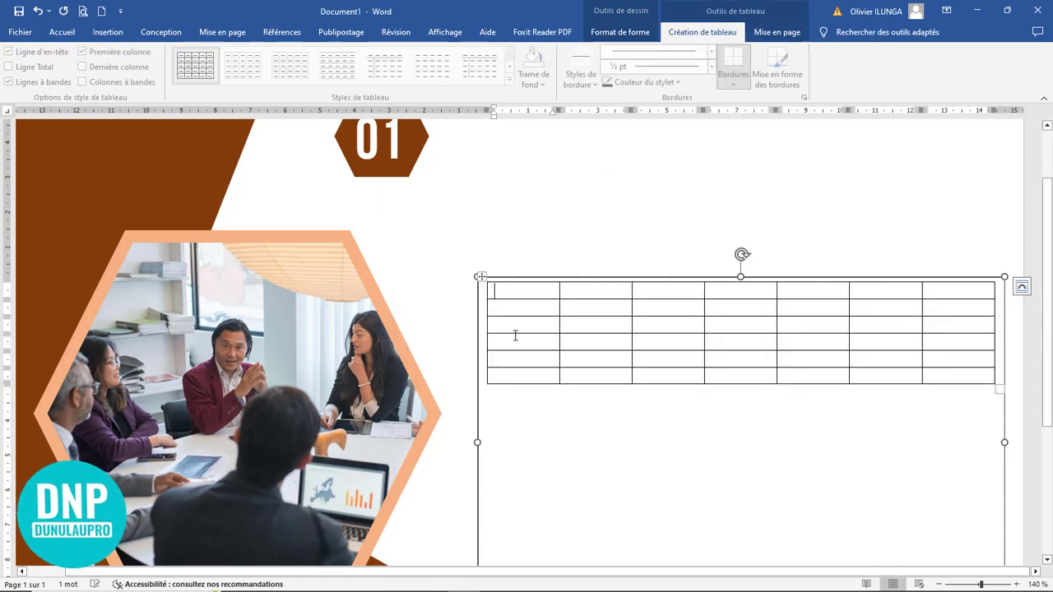
pyautogui.keyDown('ctrl'); pyautogui.scroll(-5, 908, 389); pyautogui.keyUp('ctrl')
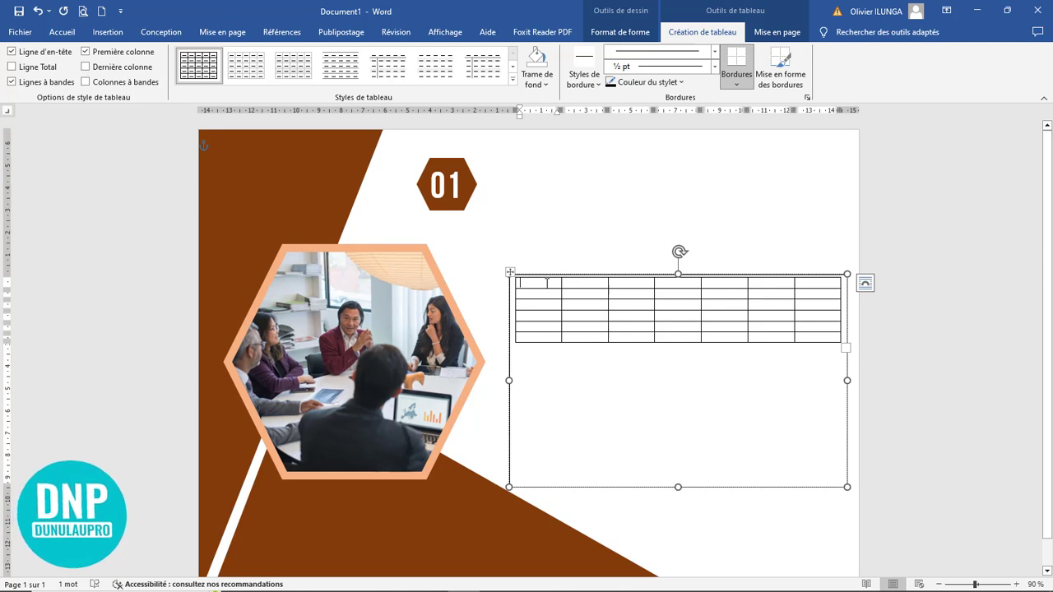
pyautogui.click(589, 284)
pyautogui.moveTo(845, 349); pyautogui.dragTo(842, 483)
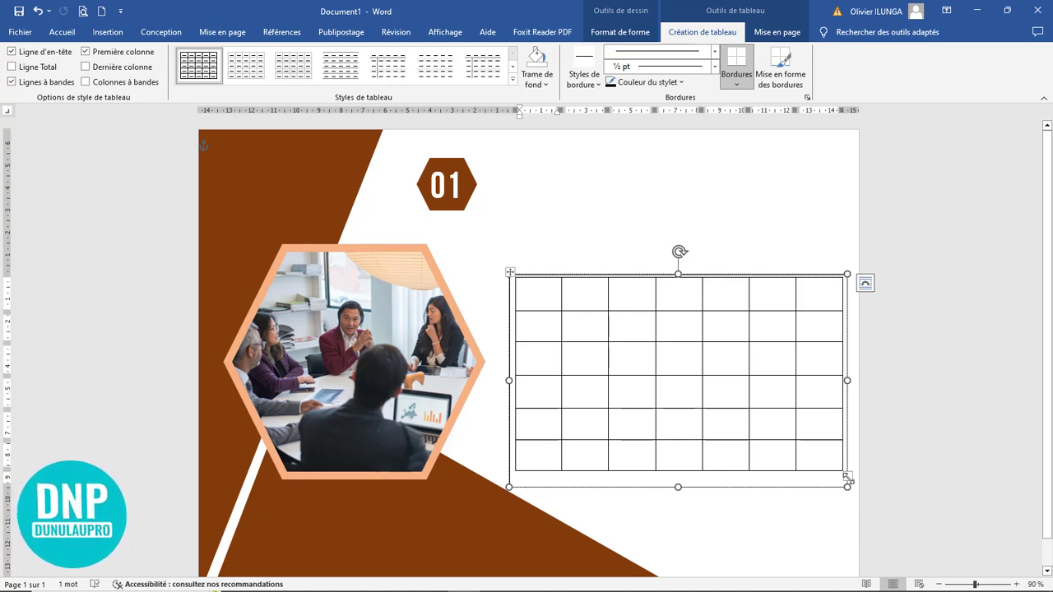
pyautogui.moveTo(847, 477); pyautogui.dragTo(851, 496)
# Nudge the text box containing the table slightly to the left.
pyautogui.click(557, 274)
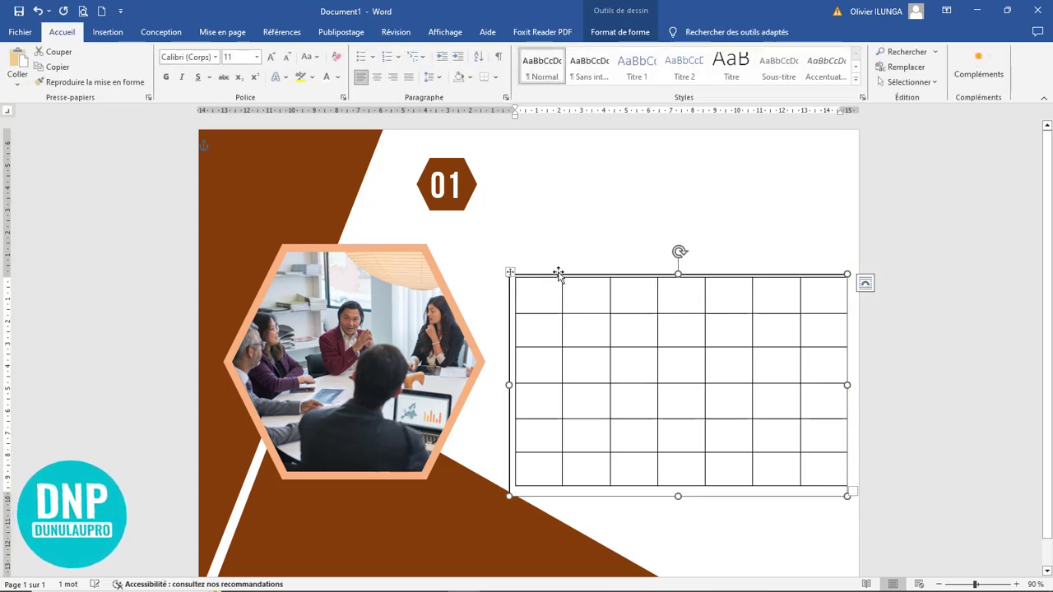
pyautogui.click(509, 274)
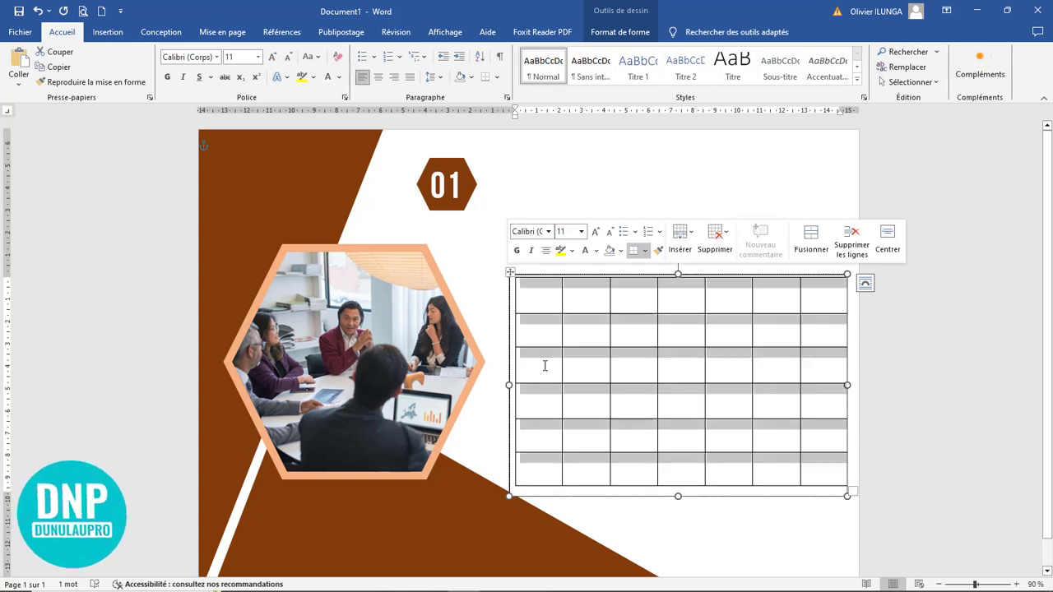
pyautogui.click(510, 386)
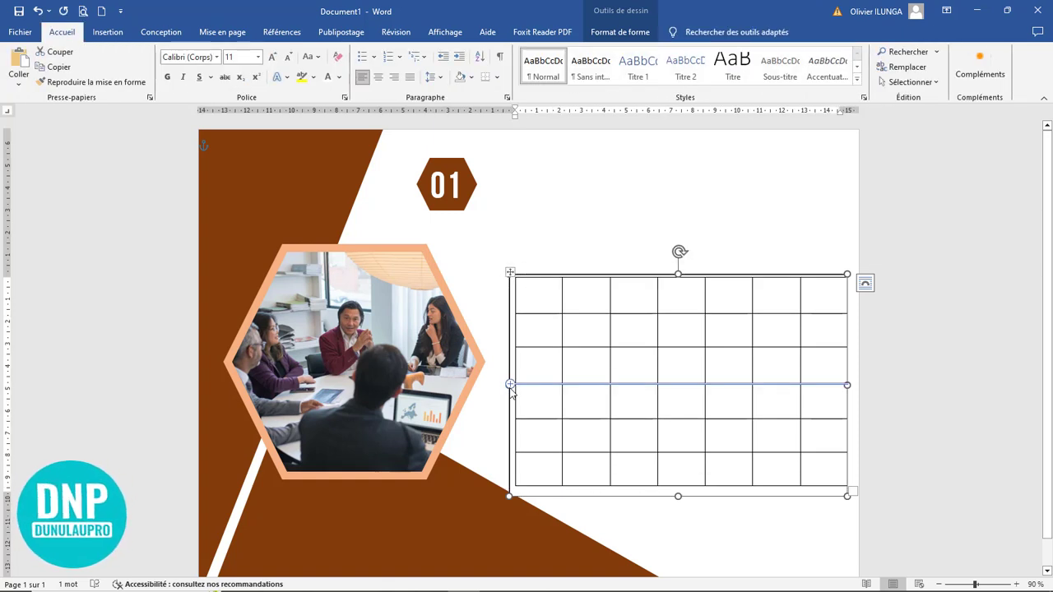
pyautogui.press('Left')
pyautogui.press('Left')
pyautogui.press('Left')
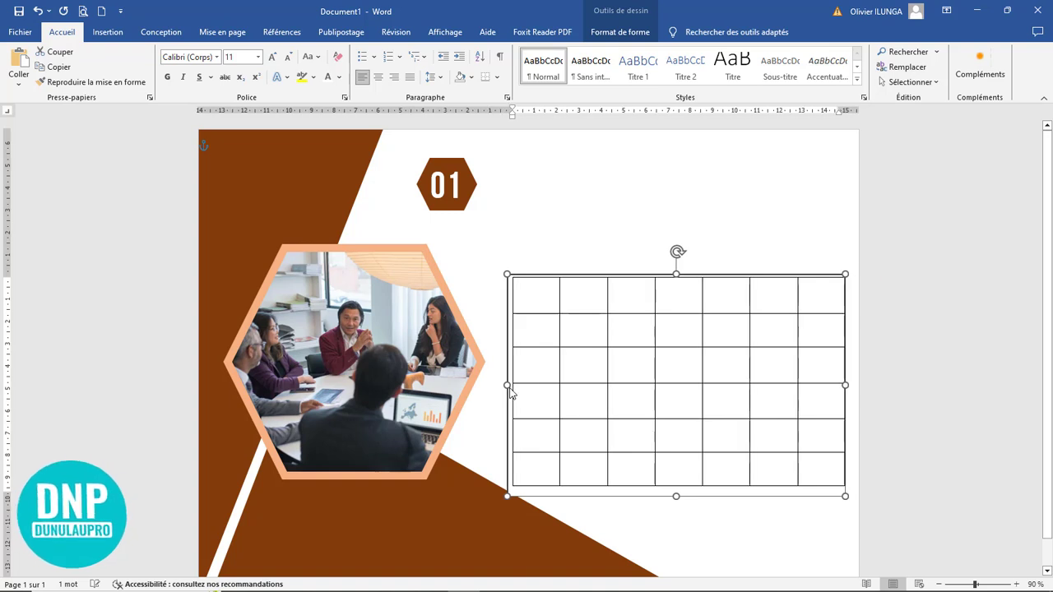
# Remove the fill and the outline of the text box around the table.
pyautogui.doubleClick(507, 496)
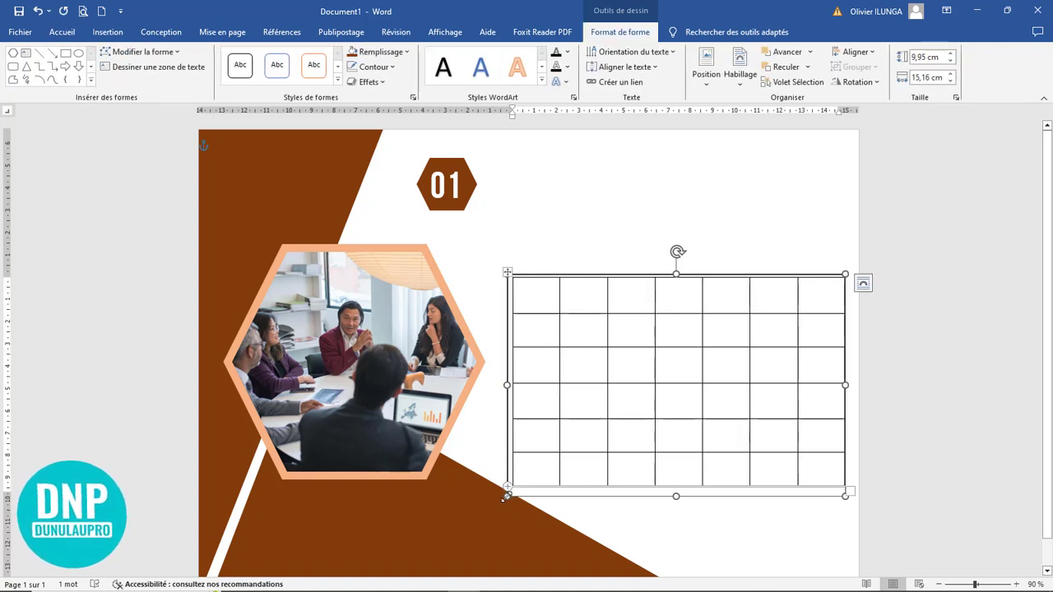
pyautogui.click(377, 51)
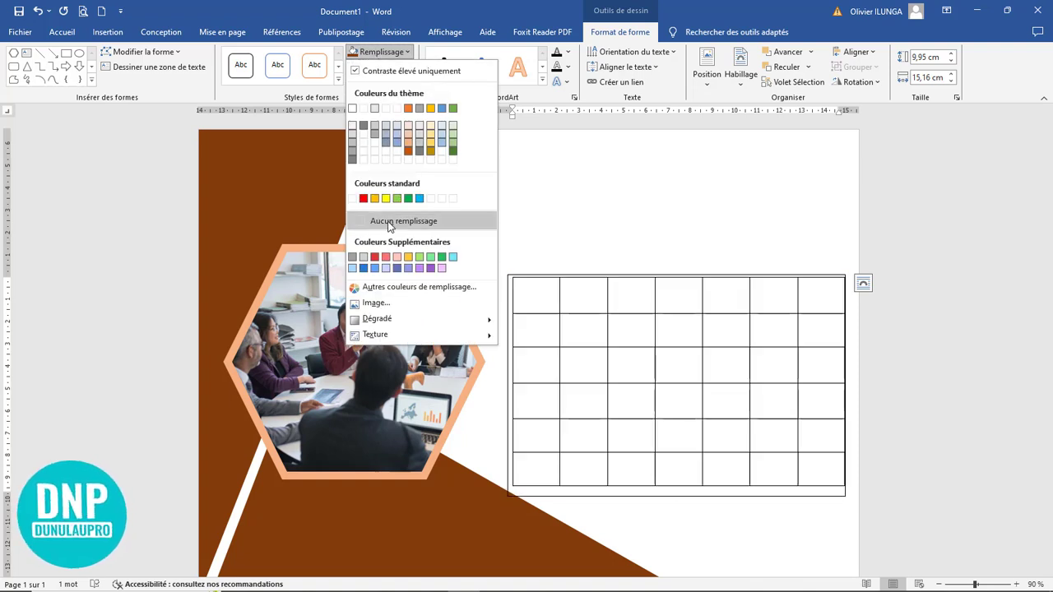
pyautogui.click(403, 221)
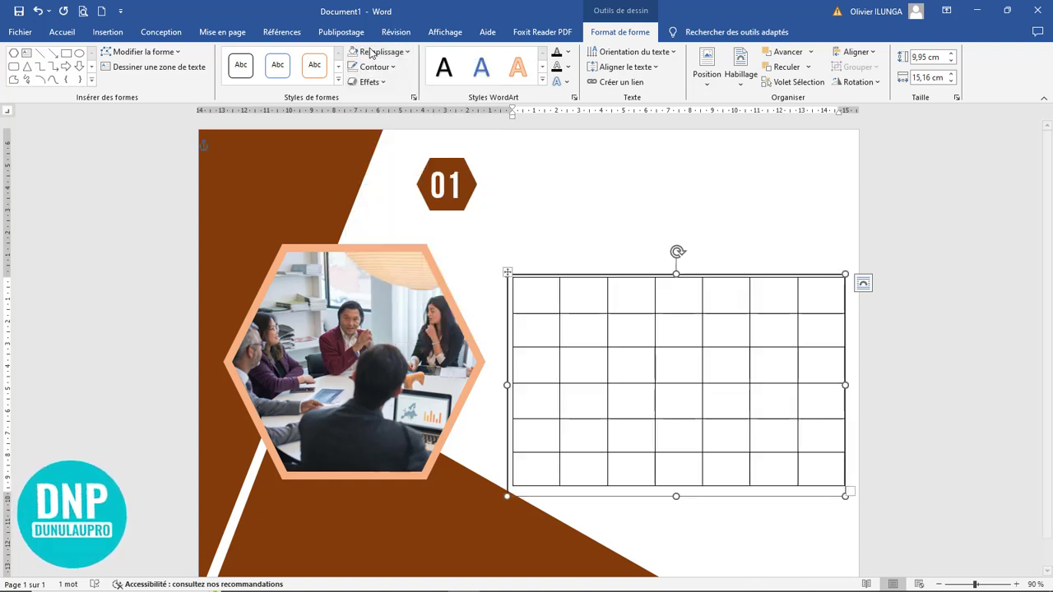
# Enter the day numbers 1 to 31 in consecutive table cells, starting in the second cell of the first row.
pyautogui.click(542, 299)
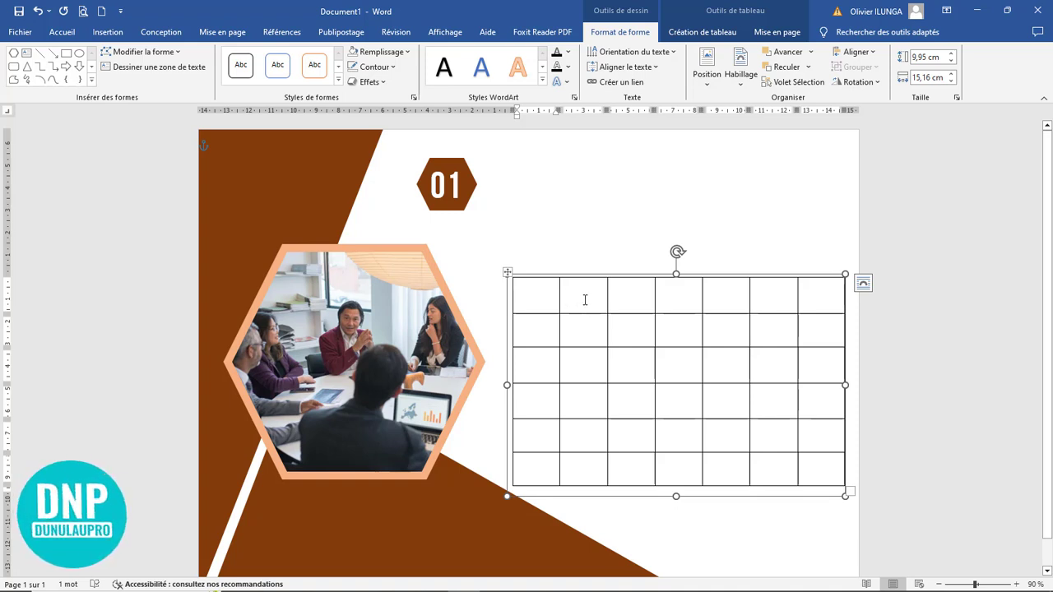
pyautogui.click(585, 299)
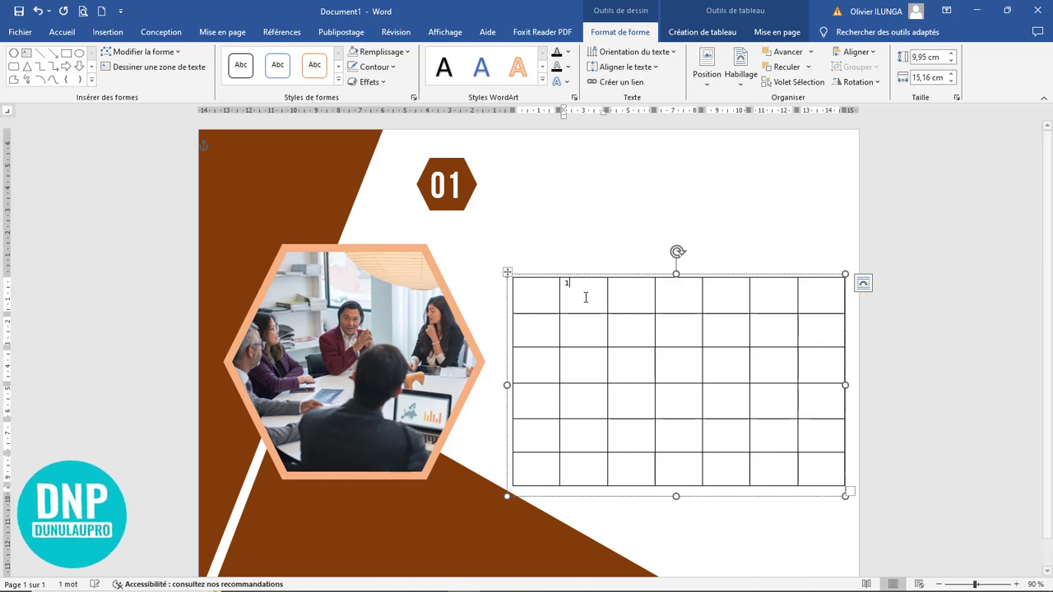
pyautogui.write('1')
pyautogui.press('Tab')
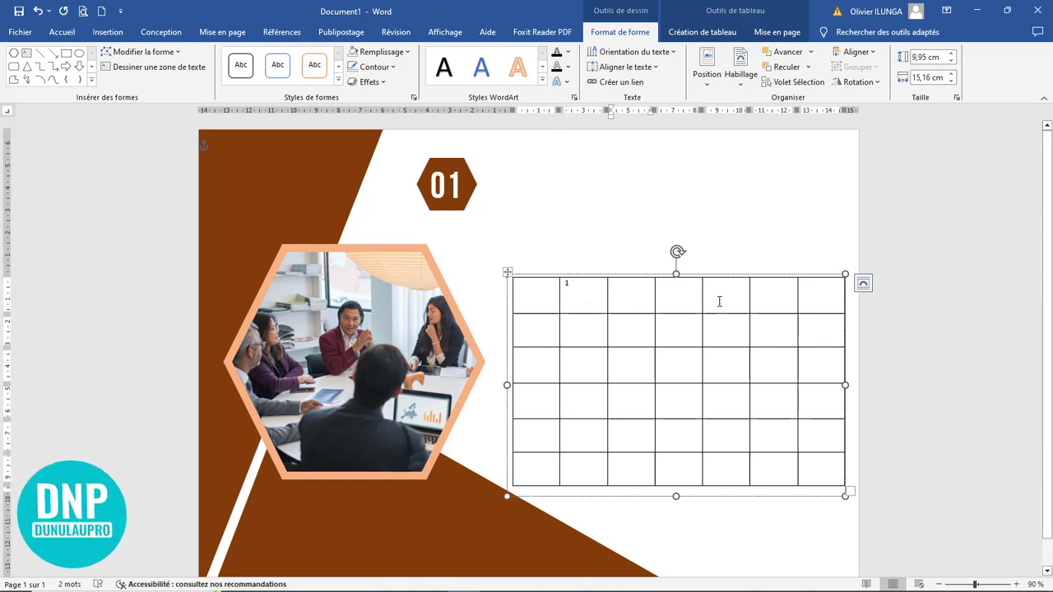
pyautogui.write('2')
pyautogui.press('Tab')
pyautogui.write('3')
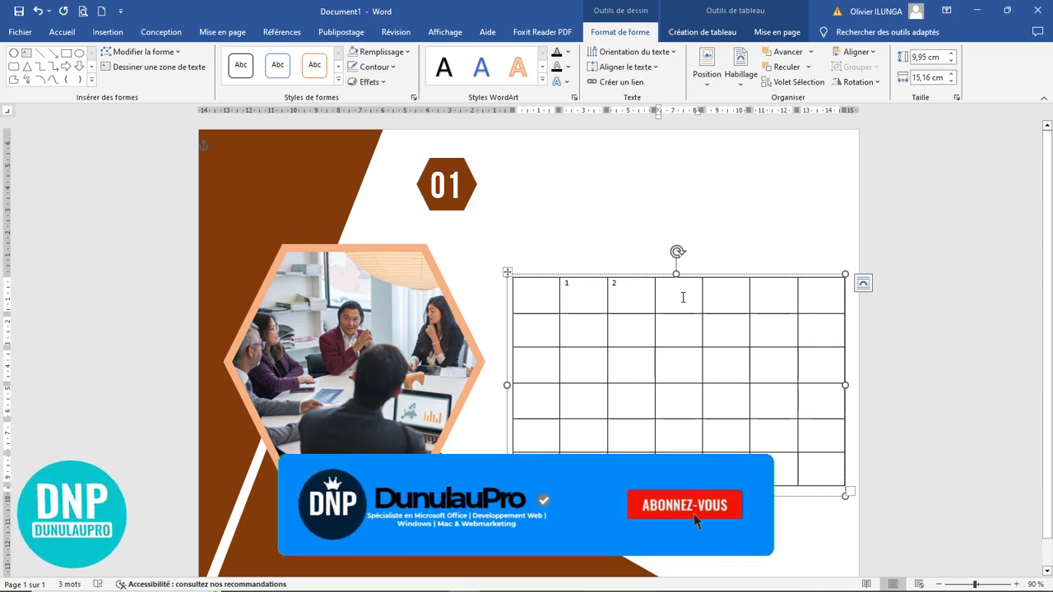
pyautogui.press('Tab')
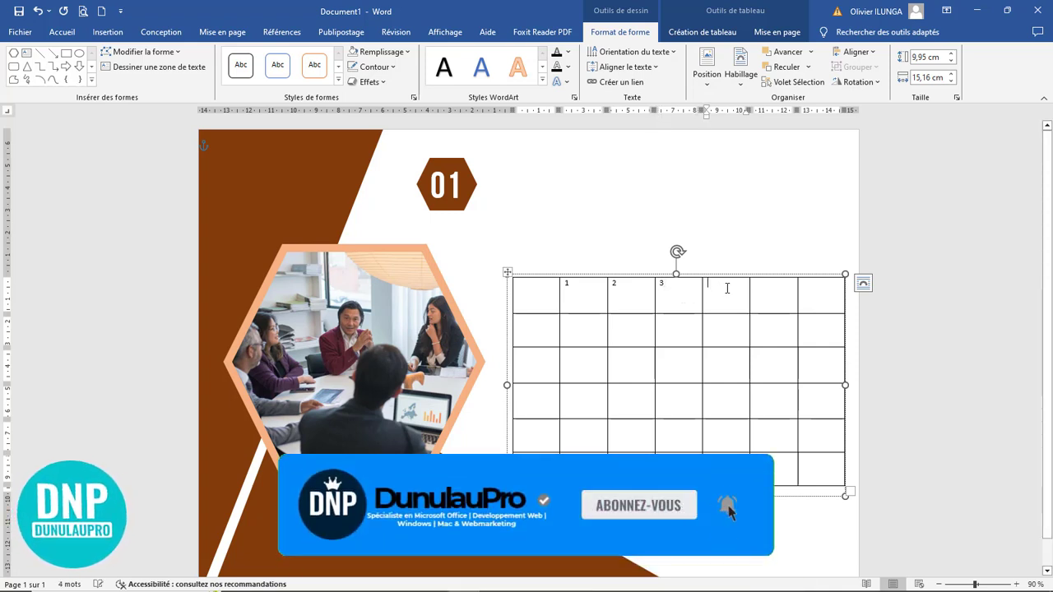
pyautogui.write('4')
pyautogui.press('Tab')
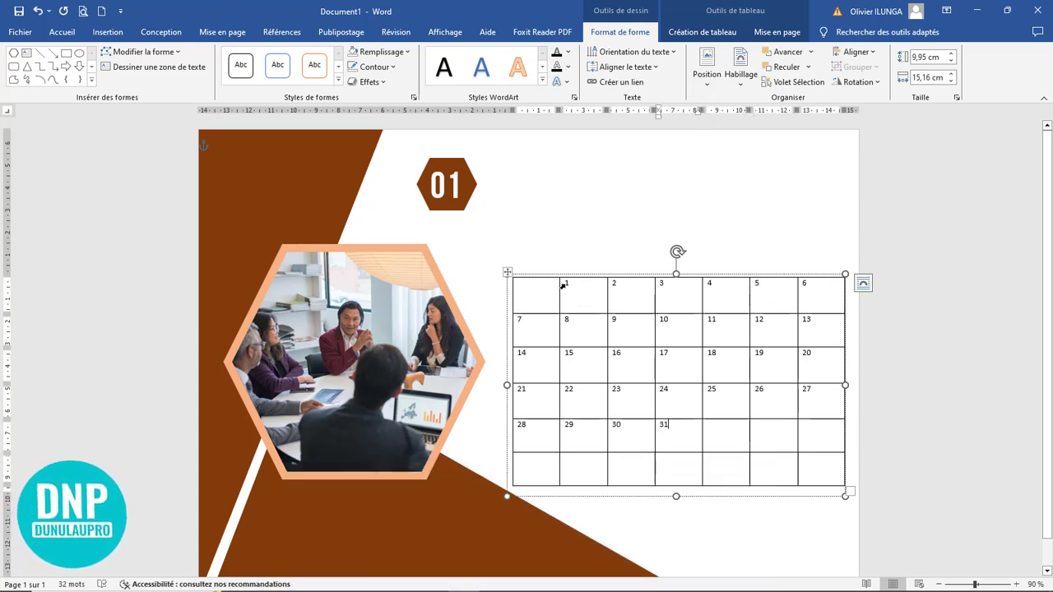
# Move the block of day numbers 1 to 31 down one row, leaving the table's first row empty.
pyautogui.moveTo(578, 286)
pyautogui.mouseDown()
pyautogui.moveTo(737, 295)
pyautogui.moveTo(794, 387)
pyautogui.moveTo(804, 432)
pyautogui.mouseUp()
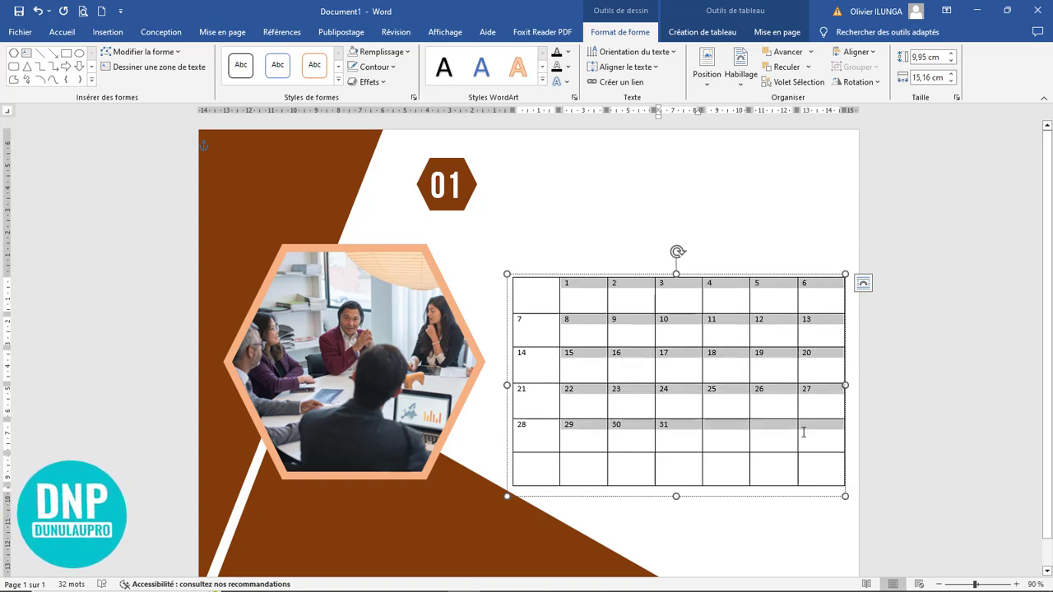
pyautogui.moveTo(521, 291); pyautogui.dragTo(799, 435)
pyautogui.hotkey('ctrl', 'c')
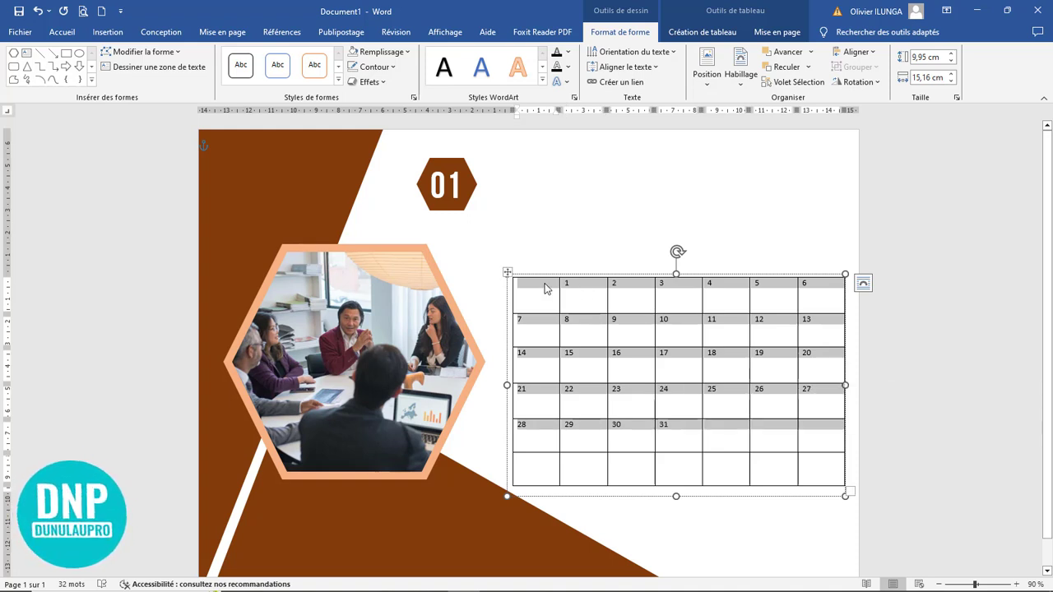
pyautogui.press('Delete')
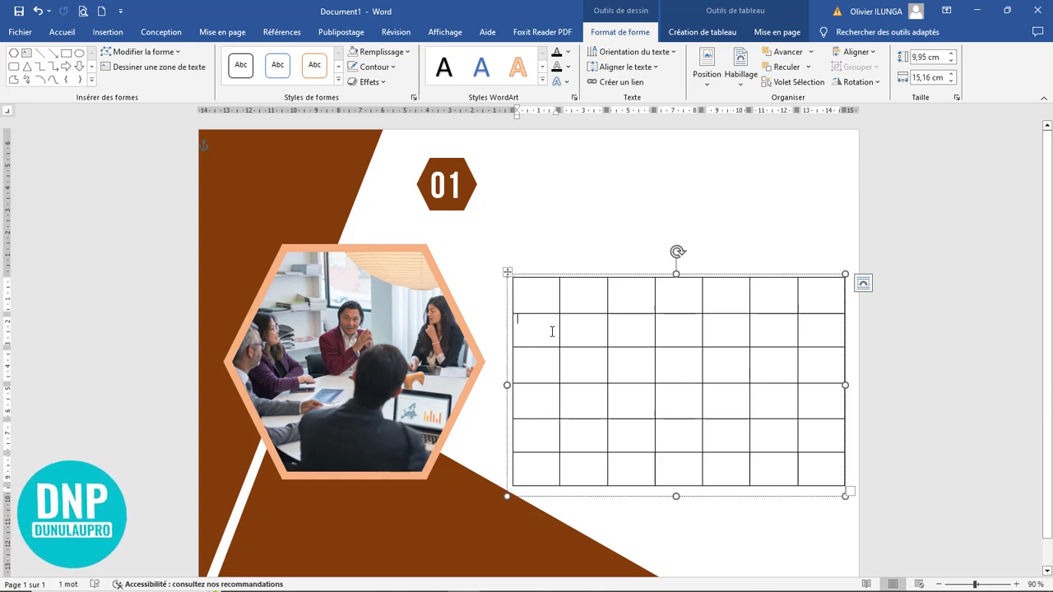
pyautogui.click(863, 283)
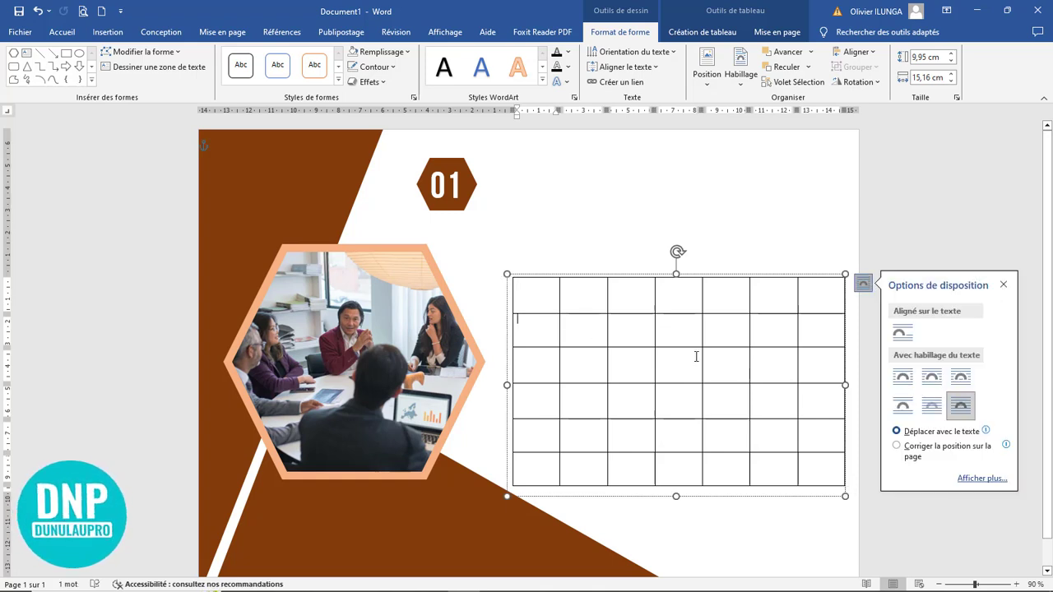
pyautogui.hotkey('ctrl', 'v')
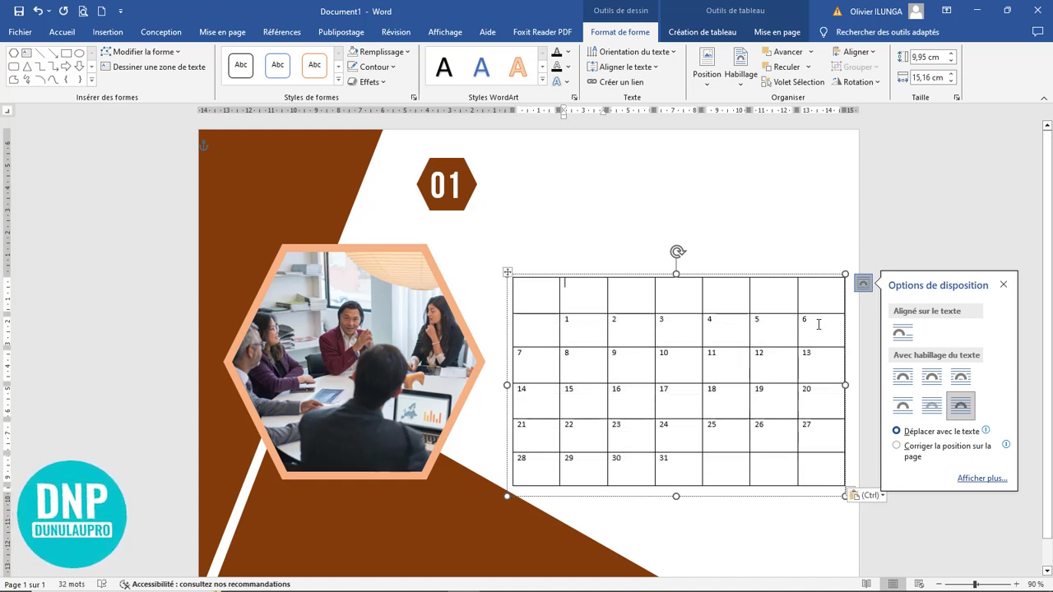
# Fill the table's first row with the weekday abbreviations dim, lun, mar, mer, jeu, ven and sam.
pyautogui.click(1004, 284)
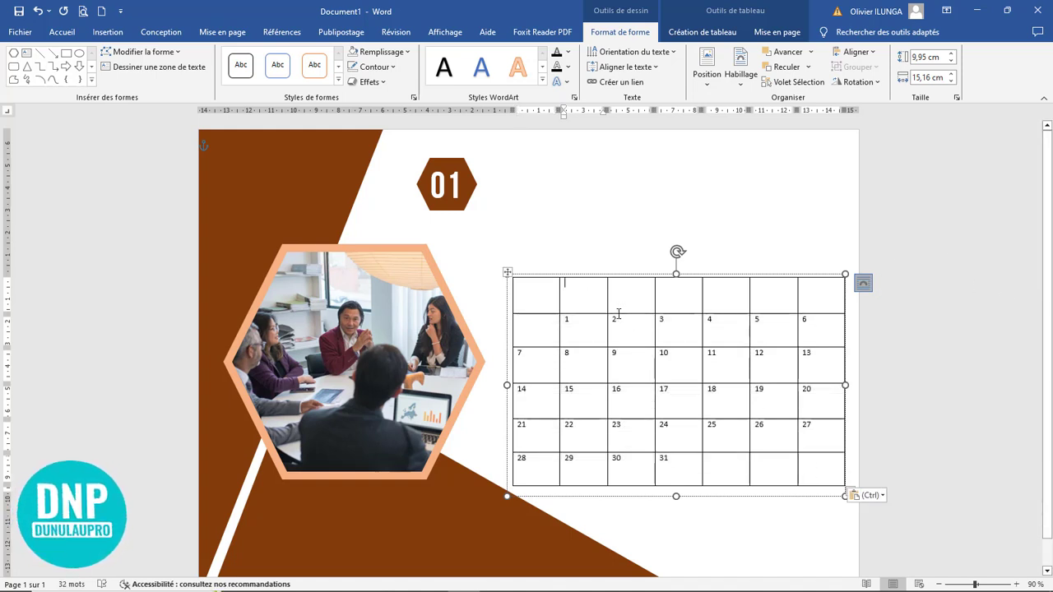
pyautogui.click(535, 301)
pyautogui.write('dim\t')
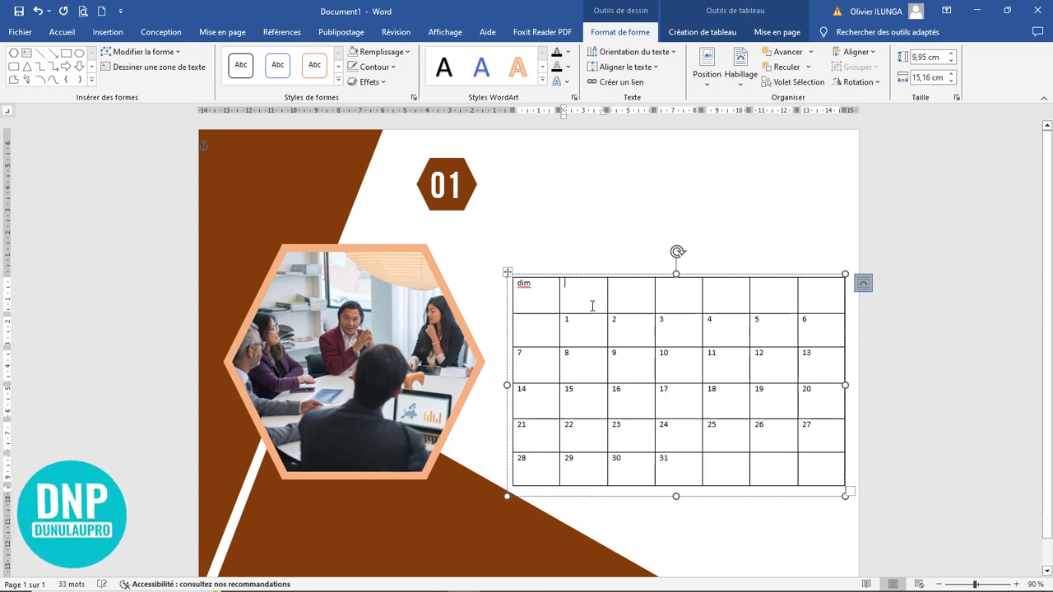
pyautogui.write('lun\tmar\tmer\tjeu\tven\tsam')
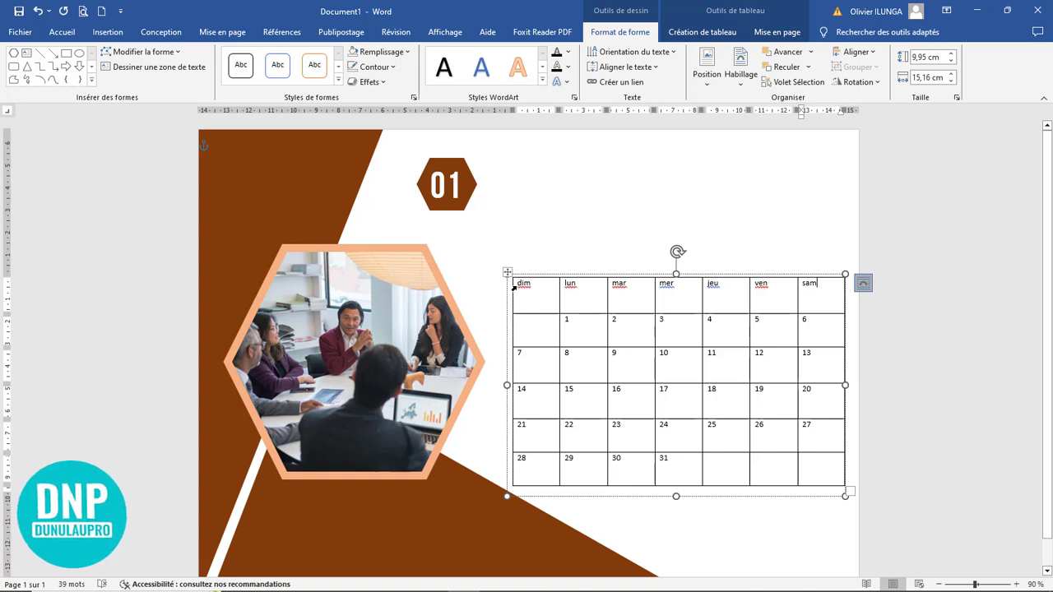
# Change the case of the weekday abbreviations so that each one starts with a capital letter.
pyautogui.moveTo(513, 287); pyautogui.dragTo(767, 295)
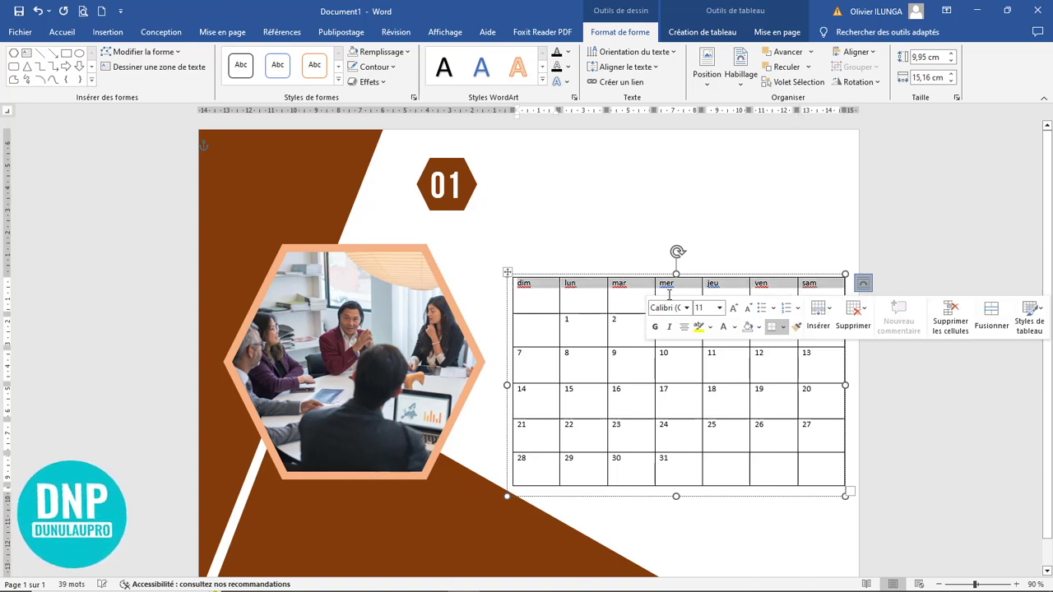
pyautogui.hotkey('shift', 'F3')
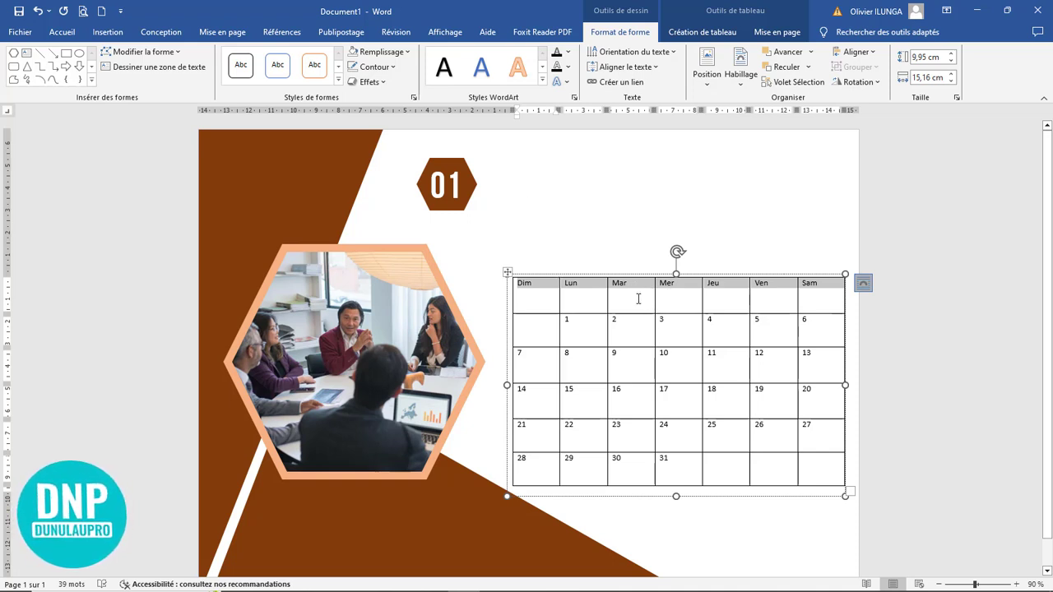
pyautogui.click(578, 285)
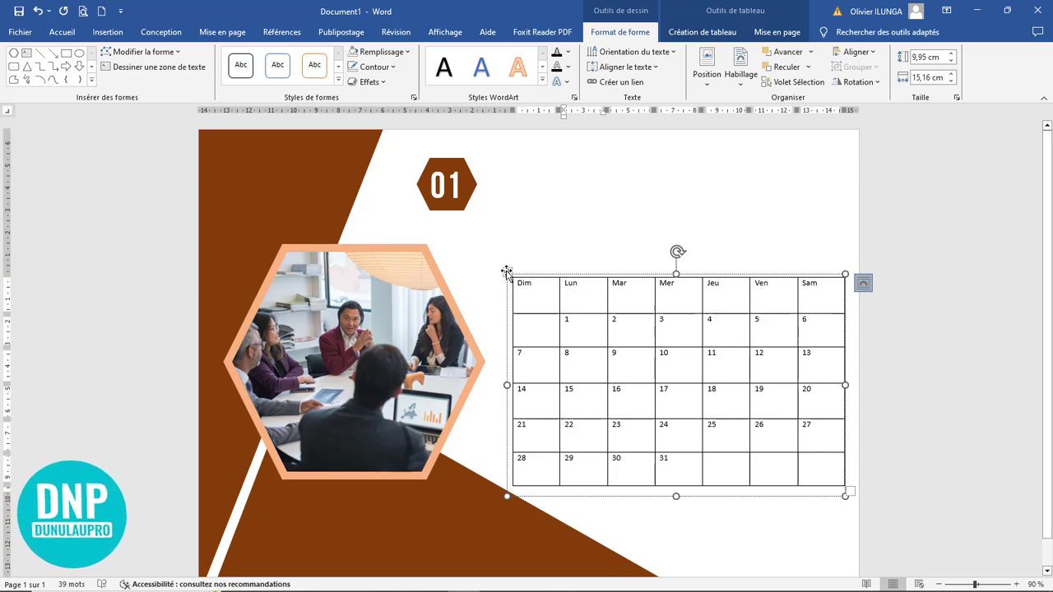
# Set the text of the whole table to the Bebas Neue font at size 26.
pyautogui.click(506, 273)
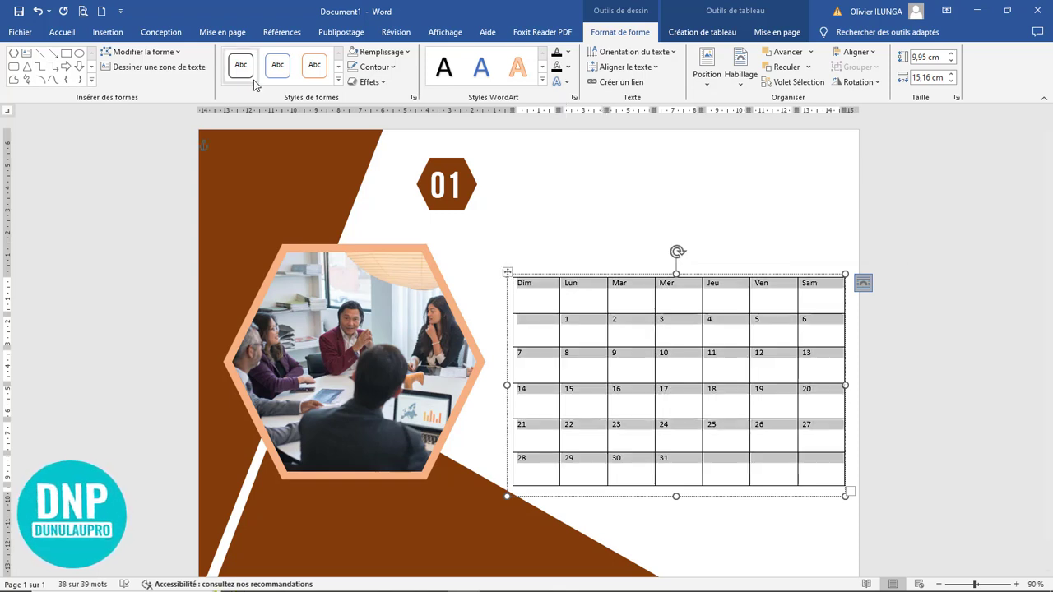
pyautogui.click(63, 32)
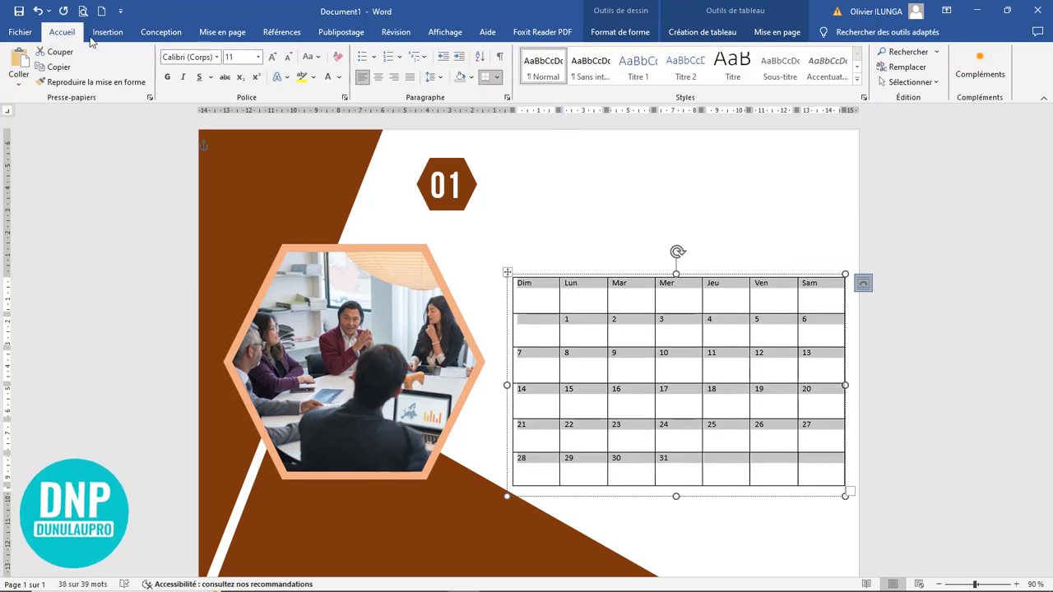
pyautogui.click(217, 57)
pyautogui.click(200, 135)
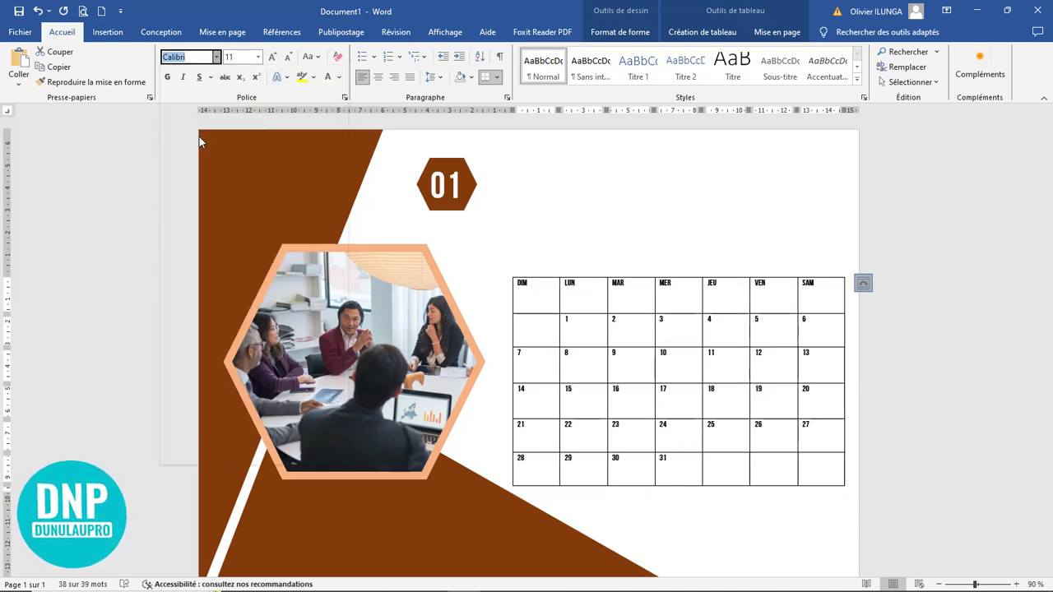
pyautogui.click(273, 57)
pyautogui.click(273, 57)
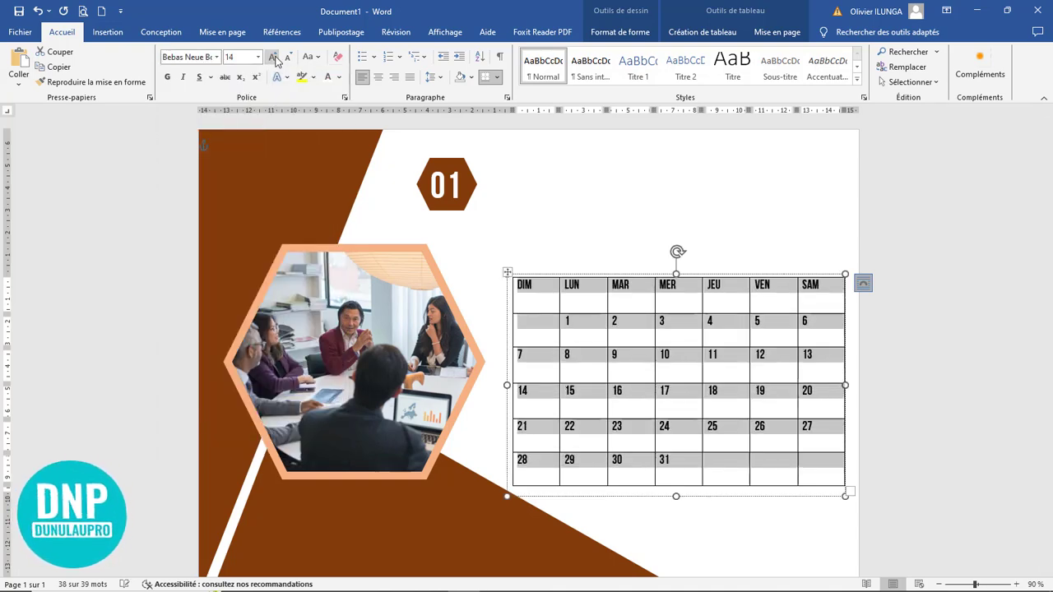
pyautogui.click(273, 57)
pyautogui.click(273, 56)
pyautogui.click(273, 57)
pyautogui.click(273, 57)
pyautogui.click(273, 57)
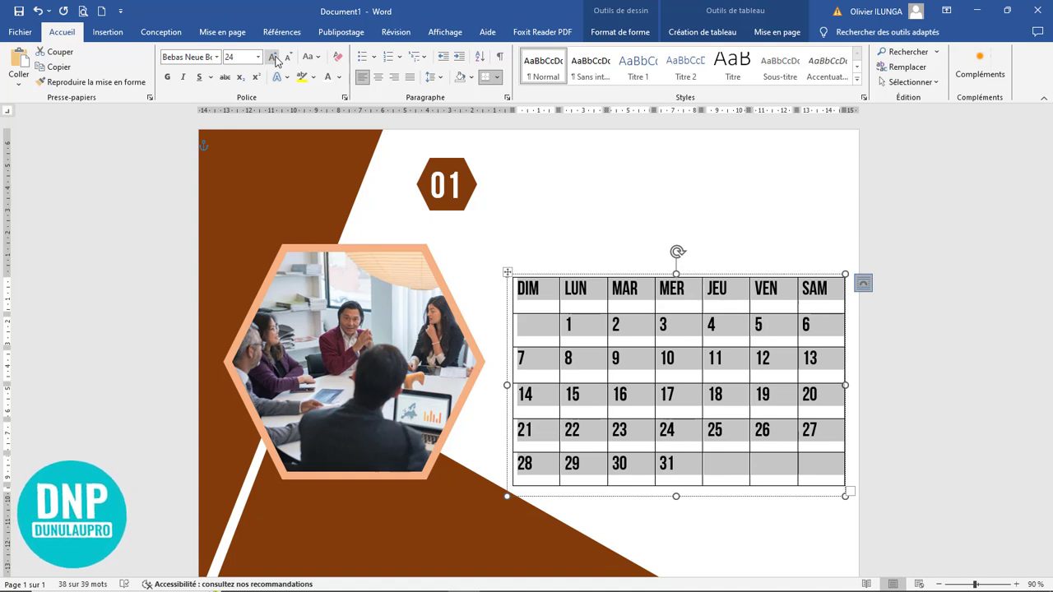
pyautogui.click(275, 59)
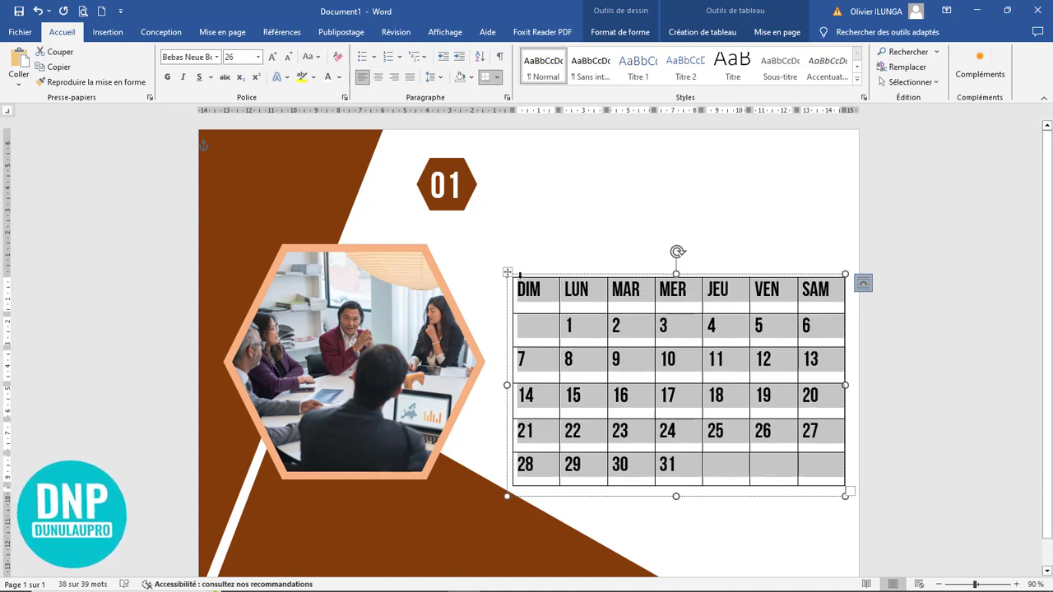
# Set the vertical alignment of all table cells to Centre in the table properties.
pyautogui.click(508, 275)
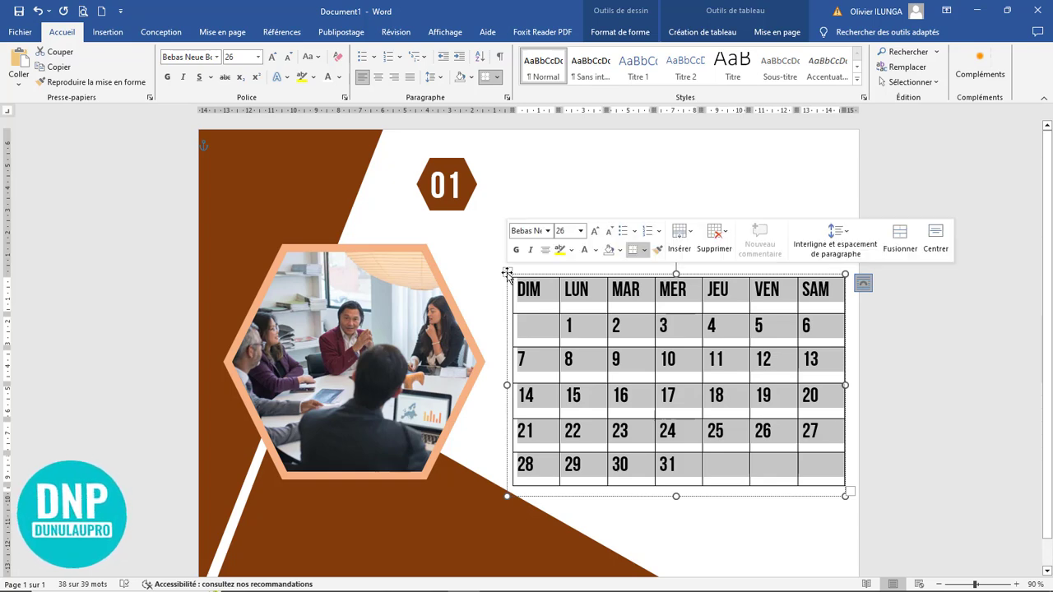
pyautogui.click(702, 32)
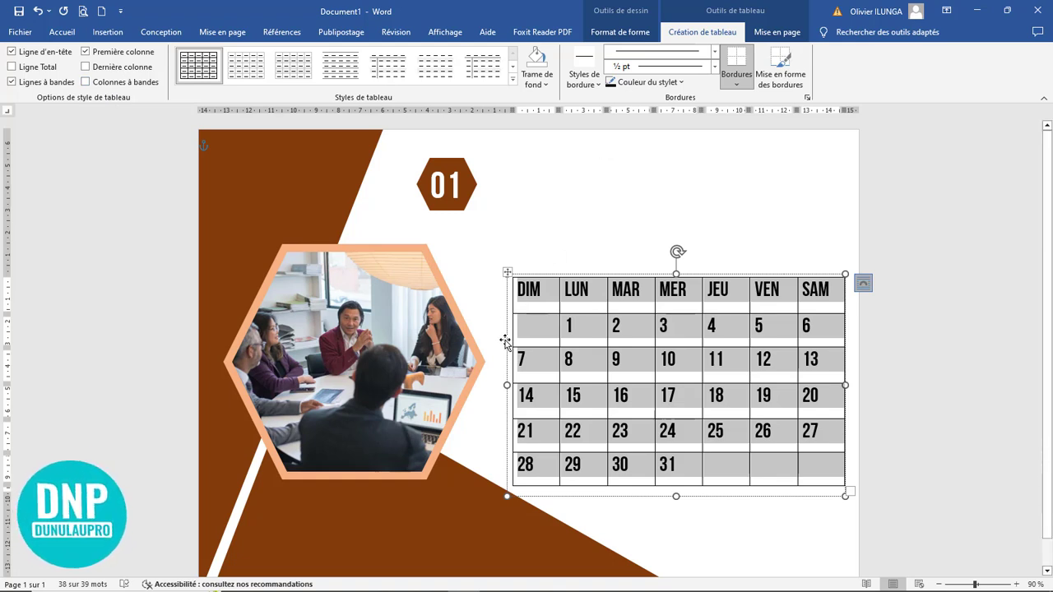
pyautogui.rightClick(508, 274)
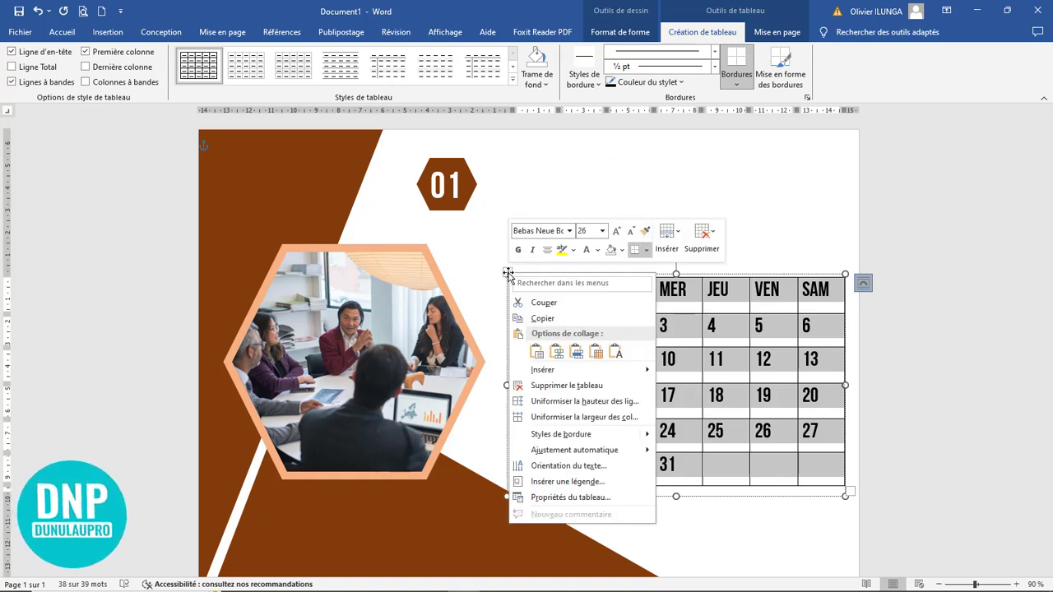
pyautogui.click(568, 497)
pyautogui.click(505, 175)
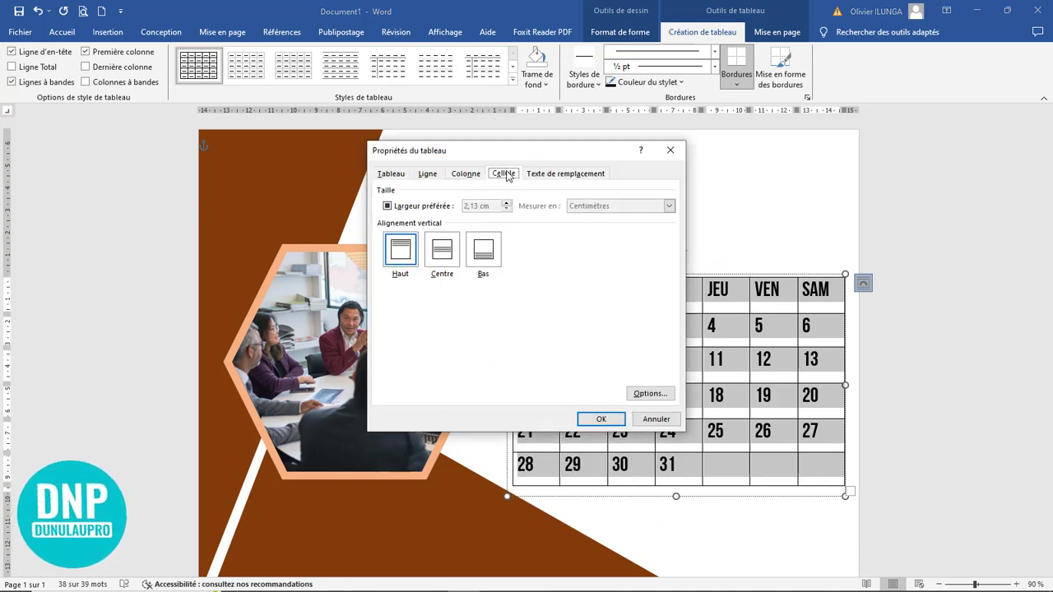
pyautogui.click(443, 250)
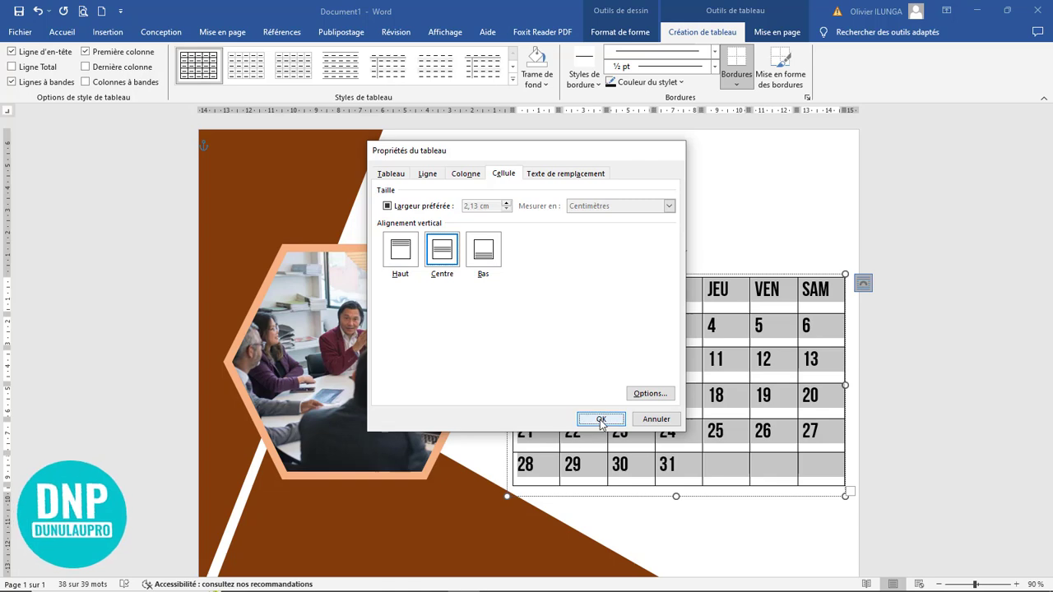
pyautogui.click(601, 419)
pyautogui.click(603, 424)
# Center the text of all table cells horizontally.
pyautogui.moveTo(521, 288); pyautogui.dragTo(818, 468)
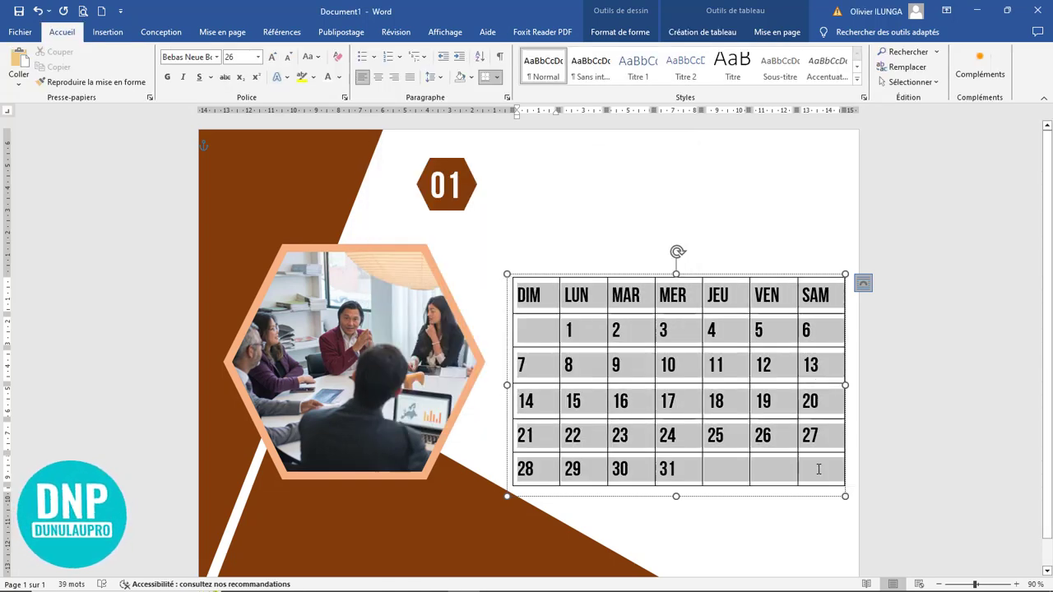
pyautogui.click(378, 77)
pyautogui.click(632, 328)
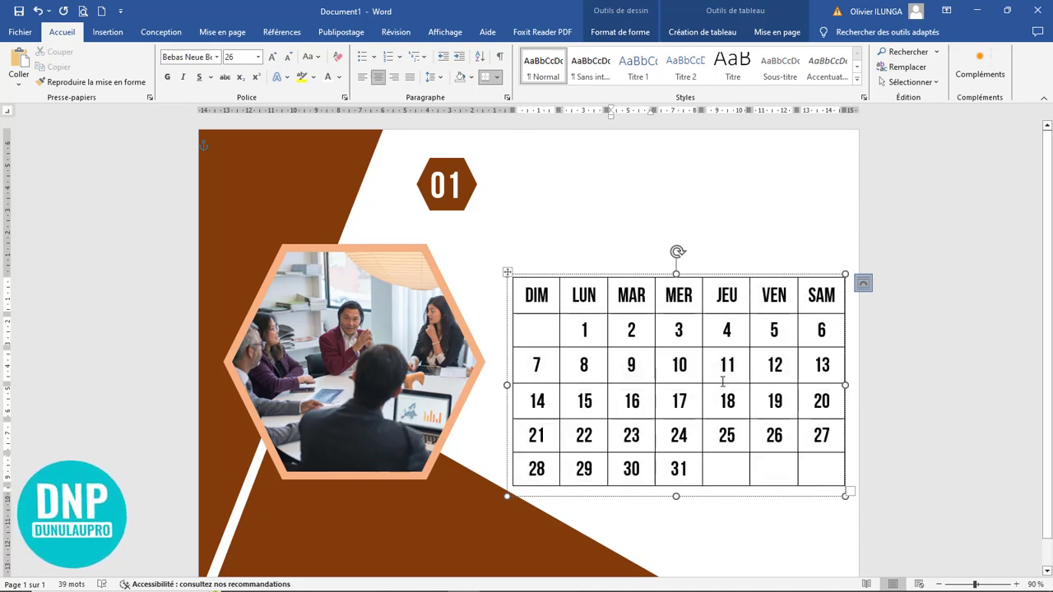
pyautogui.scroll(2, 725, 376)
pyautogui.scroll(-2, 725, 376)
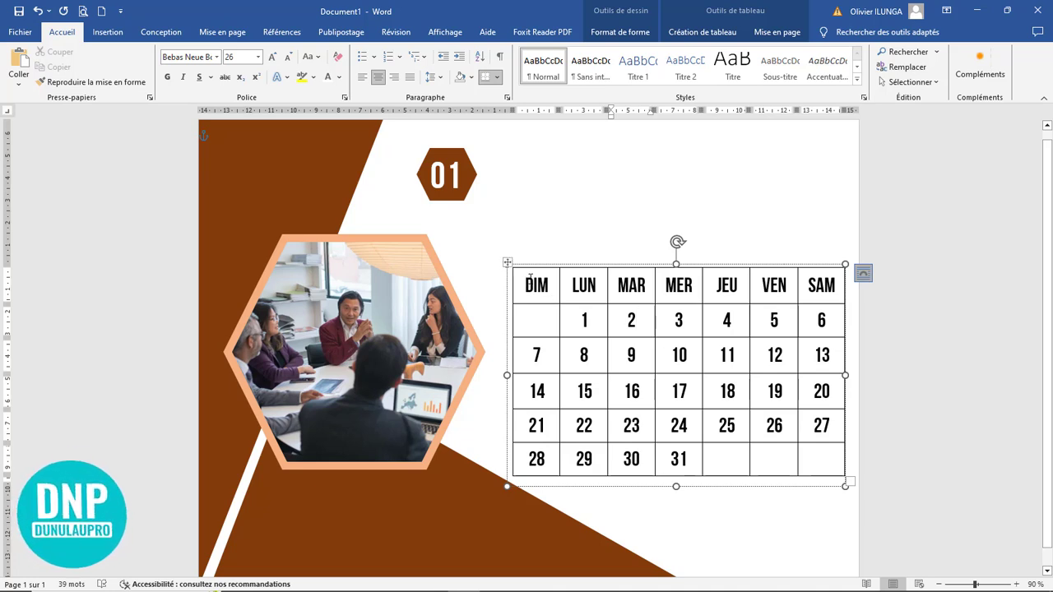
# Color the text of the whole DIM column in the standard dark red.
pyautogui.moveTo(531, 280); pyautogui.dragTo(541, 436)
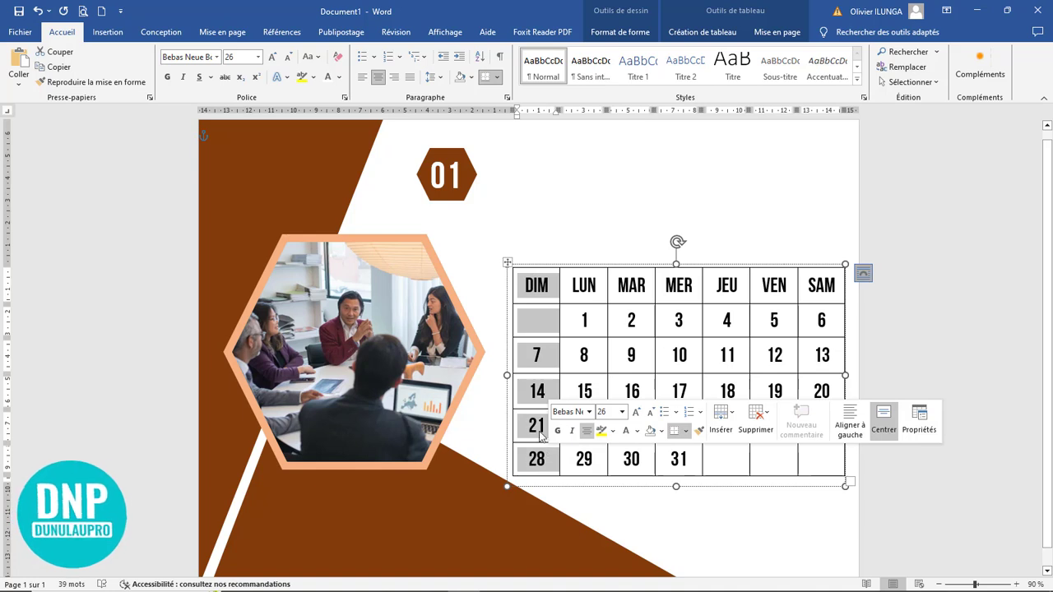
pyautogui.click(341, 79)
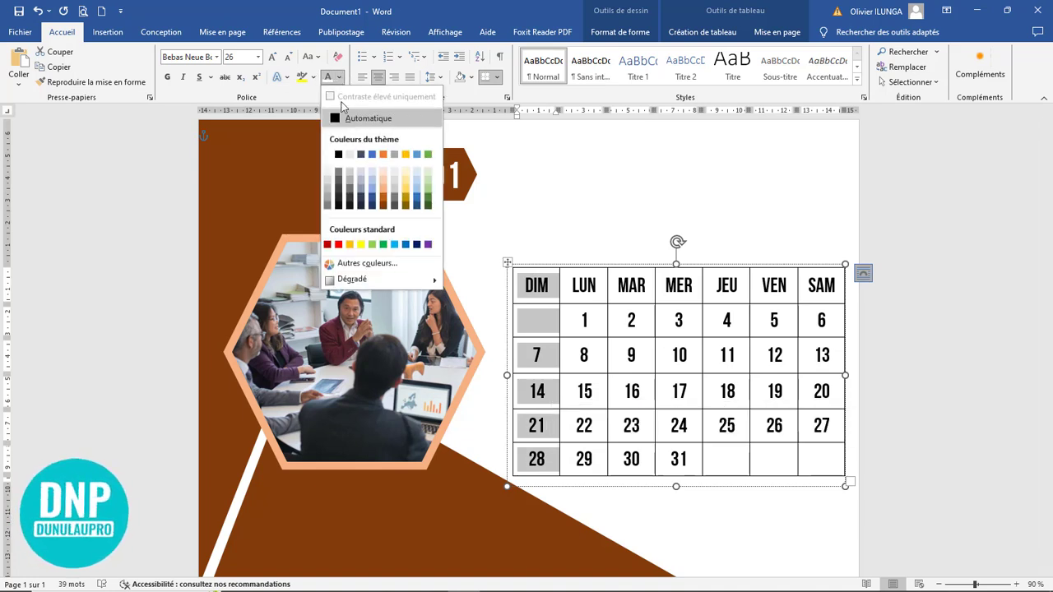
pyautogui.click(328, 245)
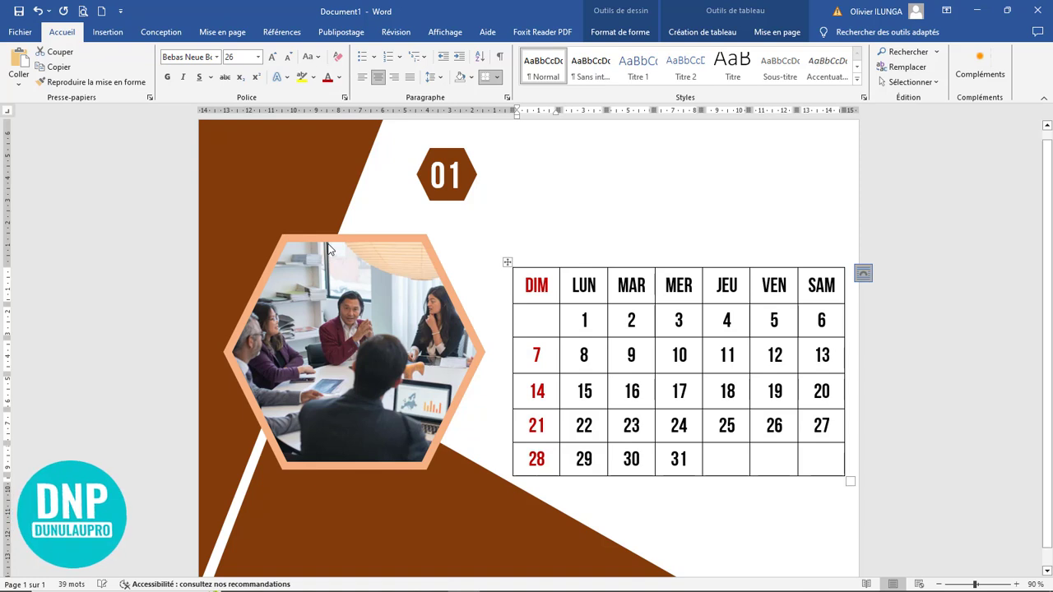
# Apply the same dark red font color to the day numbers 1, 16 and 17.
pyautogui.click(584, 321)
pyautogui.doubleClick(587, 320)
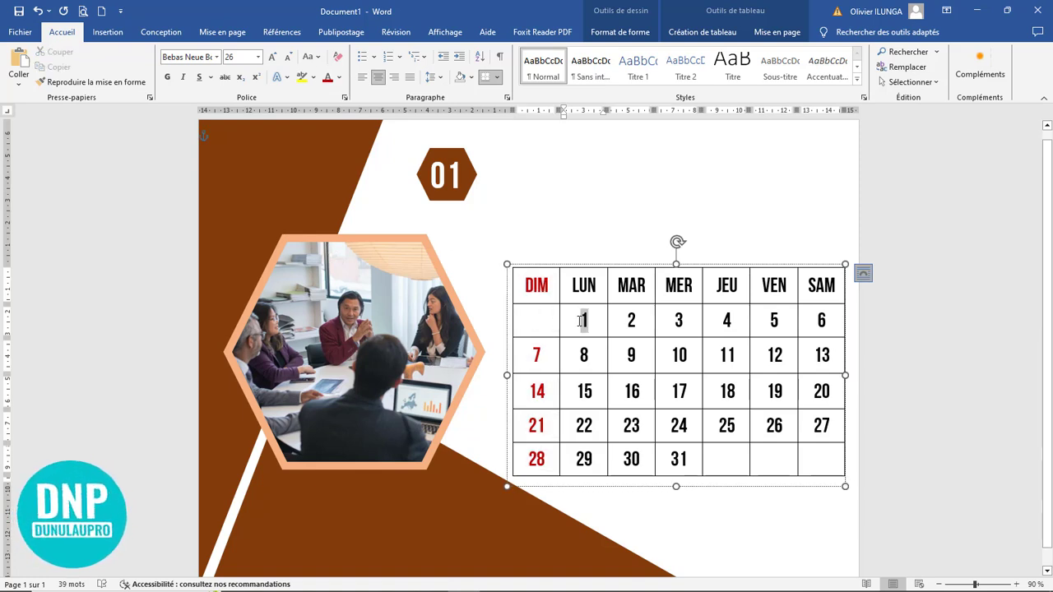
pyautogui.click(640, 391)
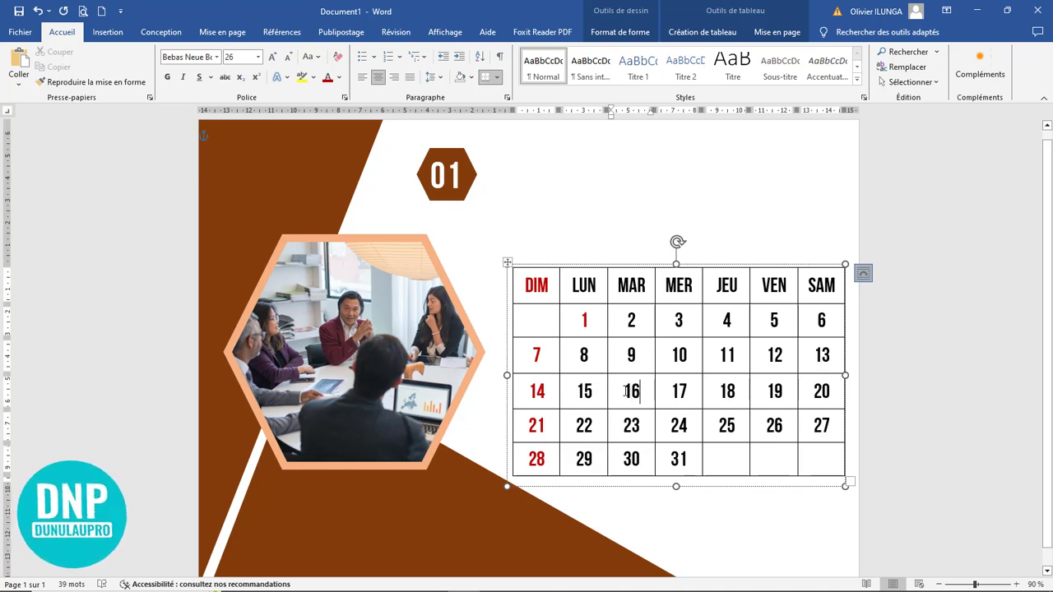
pyautogui.moveTo(627, 391); pyautogui.dragTo(683, 402)
pyautogui.click(676, 378)
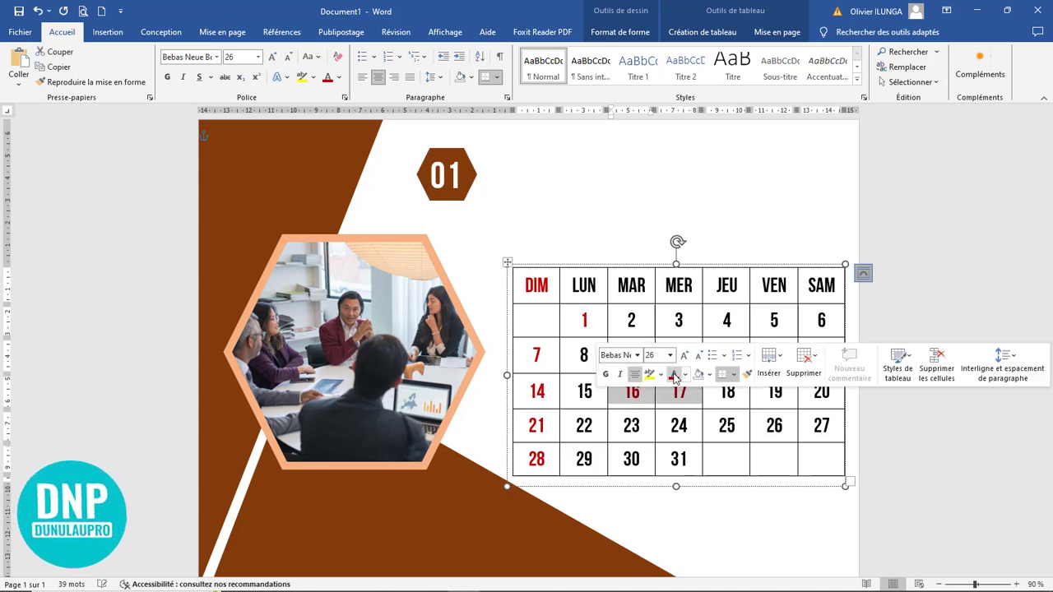
pyautogui.click(729, 395)
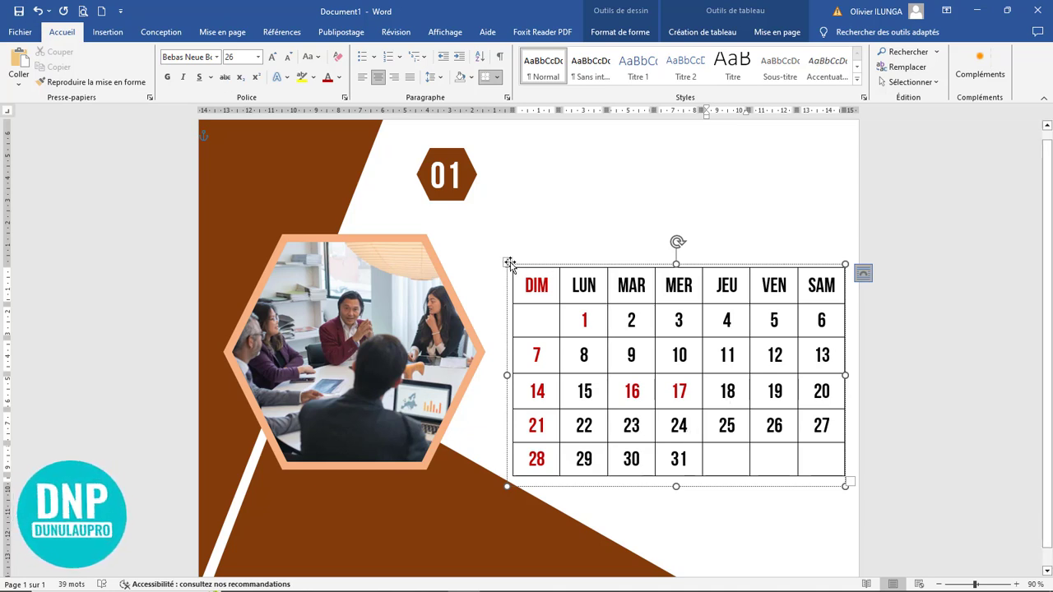
# Apply the orange grid table style with a solid orange header row and light orange banded rows to the calendar table.
pyautogui.click(601, 298)
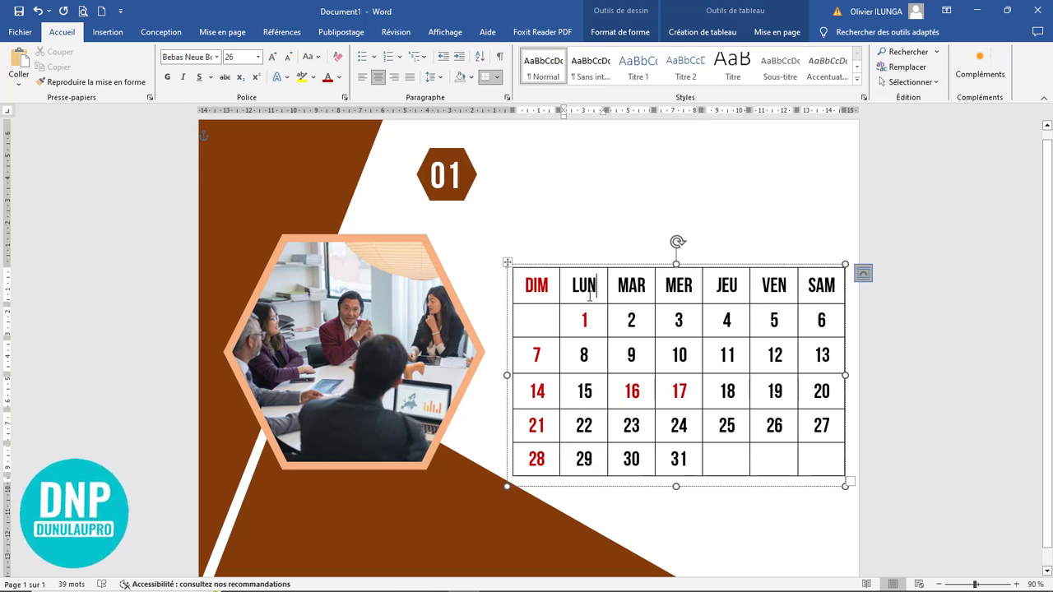
pyautogui.click(507, 265)
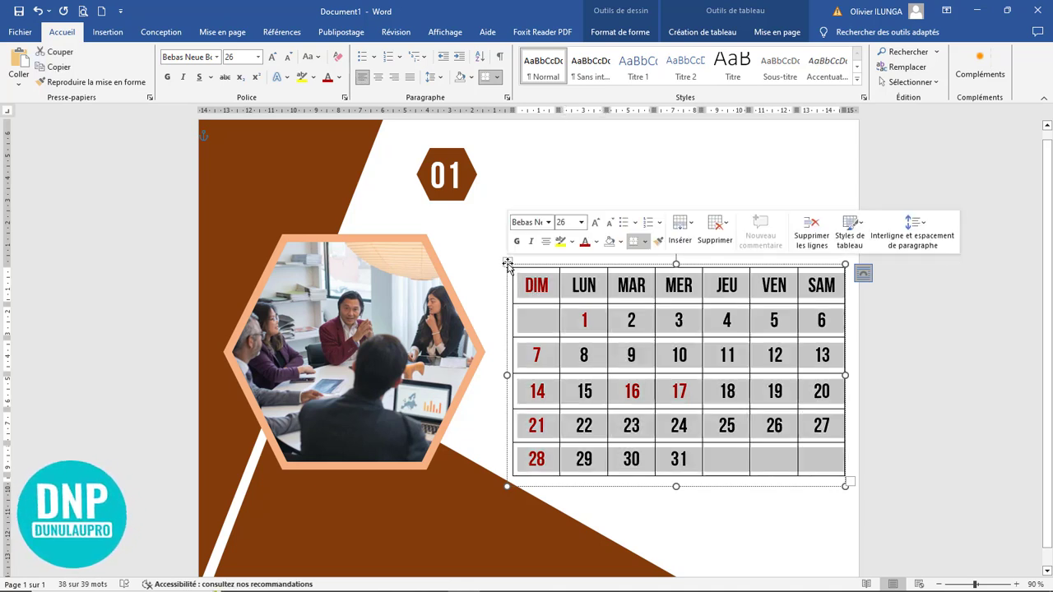
pyautogui.doubleClick(508, 264)
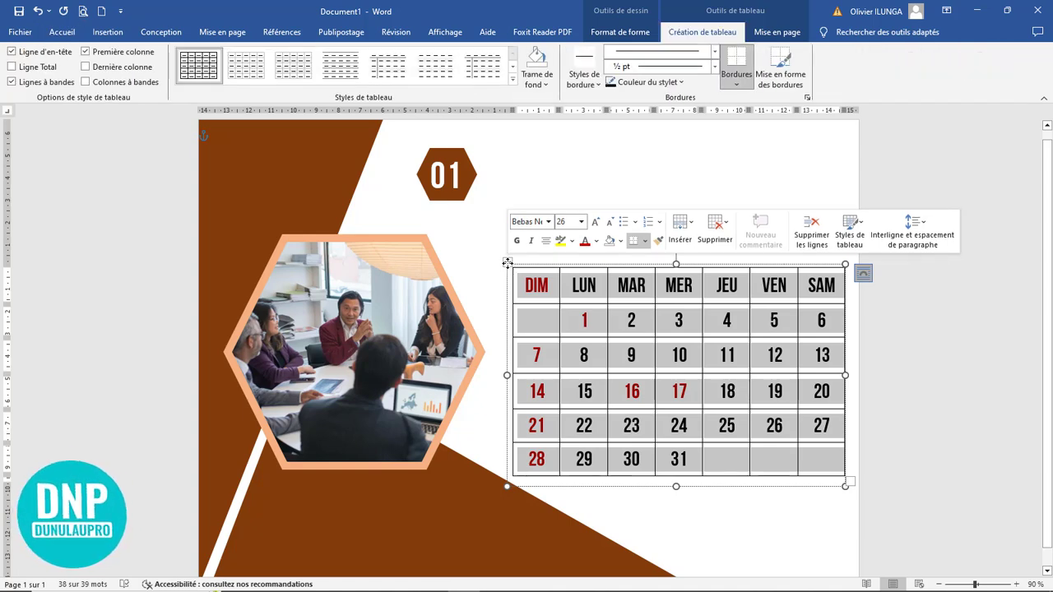
pyautogui.click(512, 79)
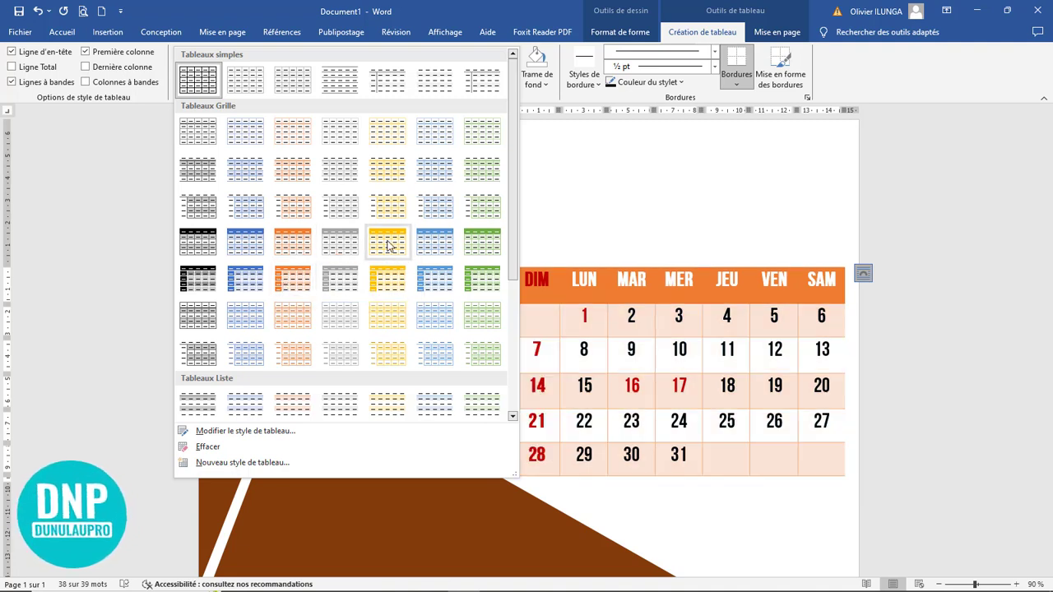
pyautogui.click(292, 244)
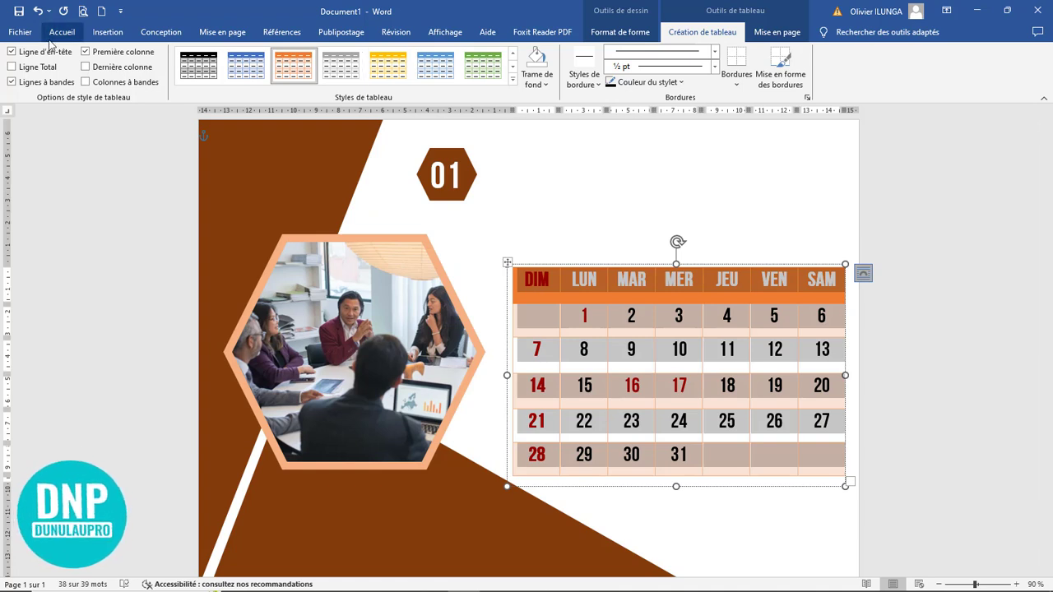
# Restore the Centre vertical alignment for all cells of the restyled table.
pyautogui.rightClick(506, 262)
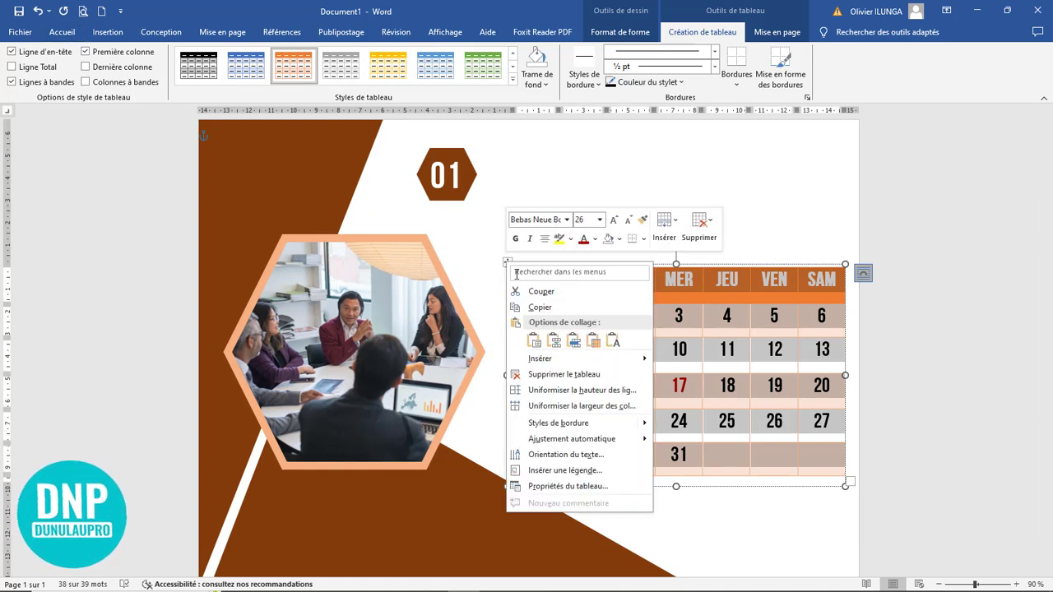
pyautogui.click(572, 488)
pyautogui.click(439, 256)
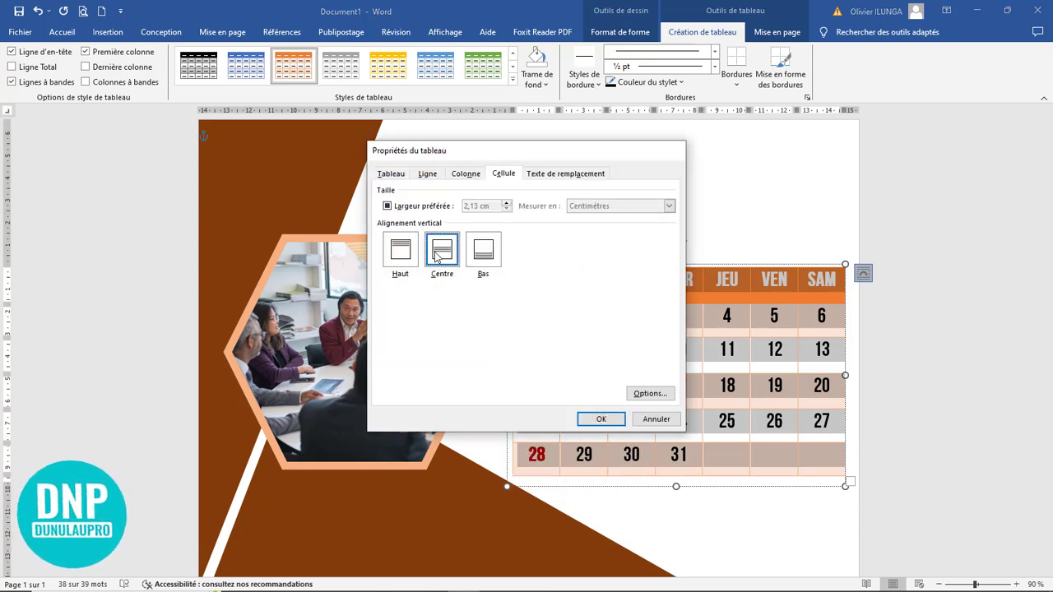
pyautogui.press('Return')
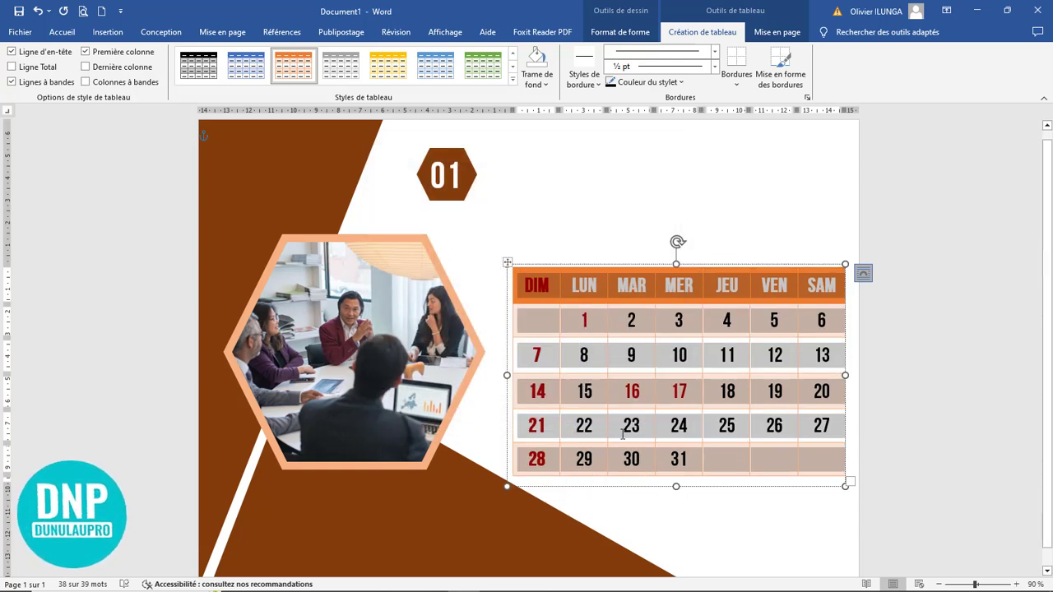
# Enlarge the calendar table slightly in height so its rows fill the surrounding text box.
pyautogui.click(705, 500)
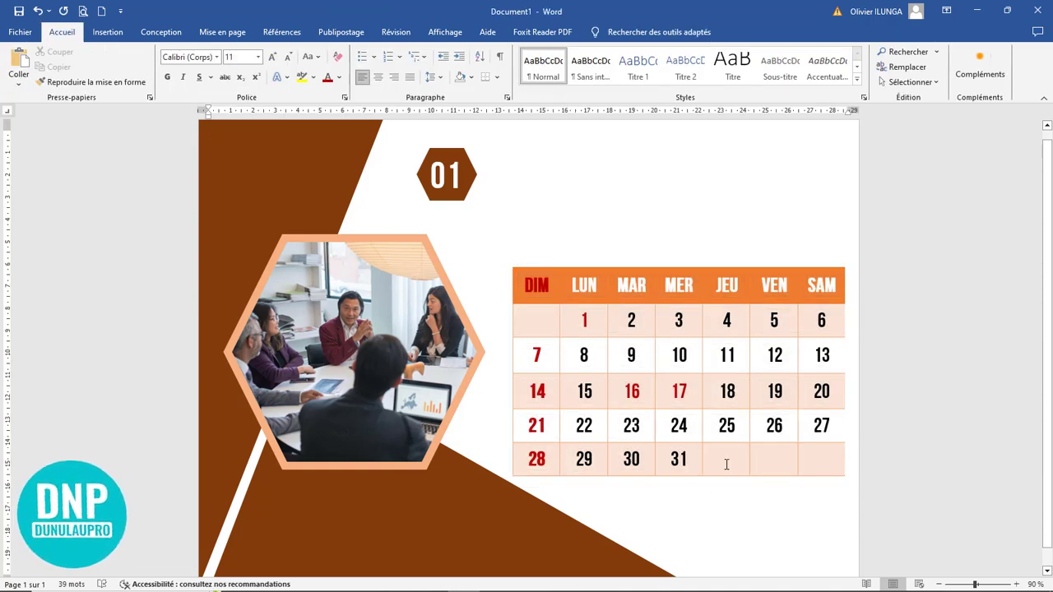
pyautogui.click(844, 398)
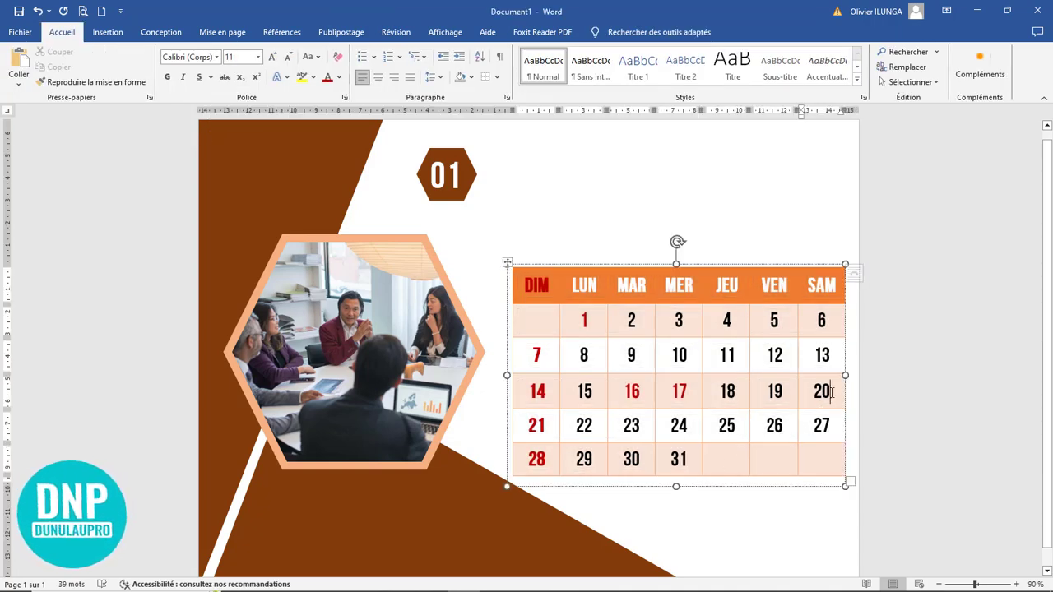
pyautogui.moveTo(849, 483); pyautogui.dragTo(842, 482)
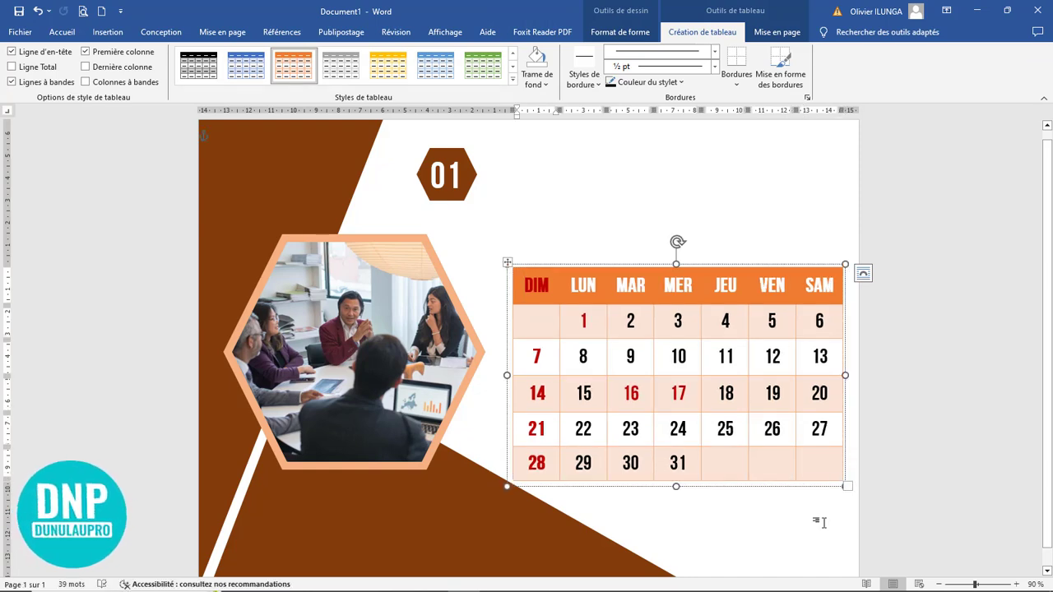
pyautogui.click(818, 519)
# Move the text box holding the calendar table slightly up and to the left on the page.
pyautogui.click(600, 277)
pyautogui.moveTo(505, 261); pyautogui.dragTo(507, 263)
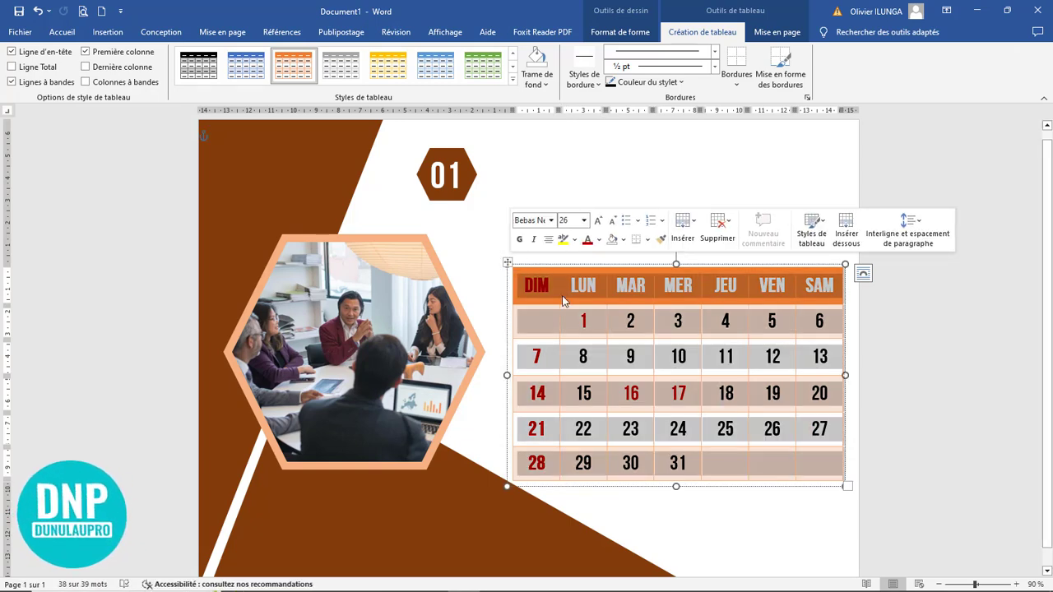
pyautogui.click(530, 252)
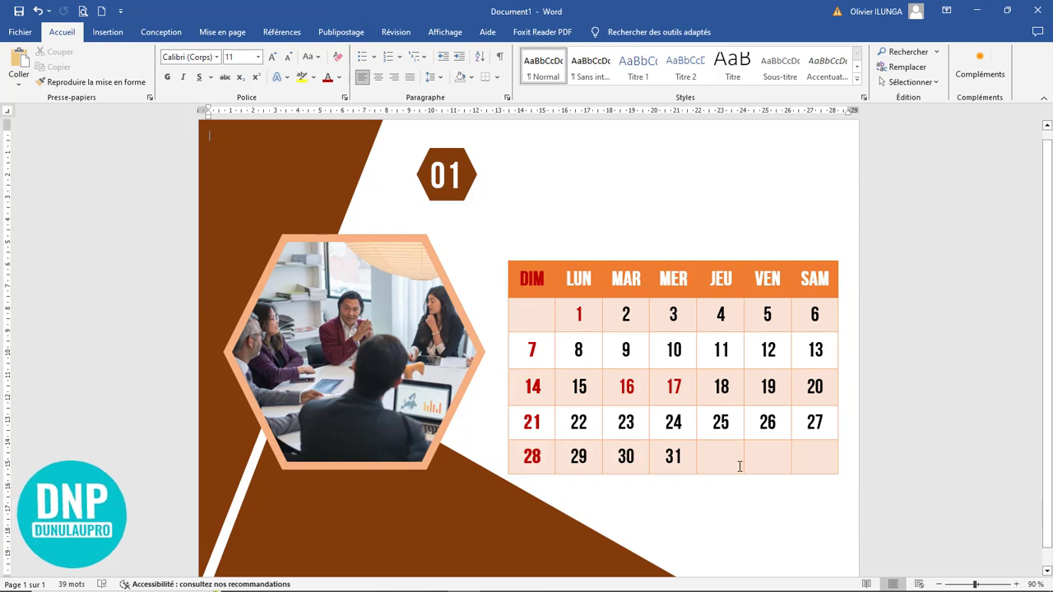
# Draw a rounded rectangle about 14.7 cm wide and 1.8 cm high just above the calendar table and fill it dark brown.
pyautogui.keyDown('ctrl'); pyautogui.scroll(2, 741, 464); pyautogui.keyUp('ctrl')
pyautogui.keyDown('ctrl'); pyautogui.scroll(-4, 739, 461); pyautogui.keyUp('ctrl')
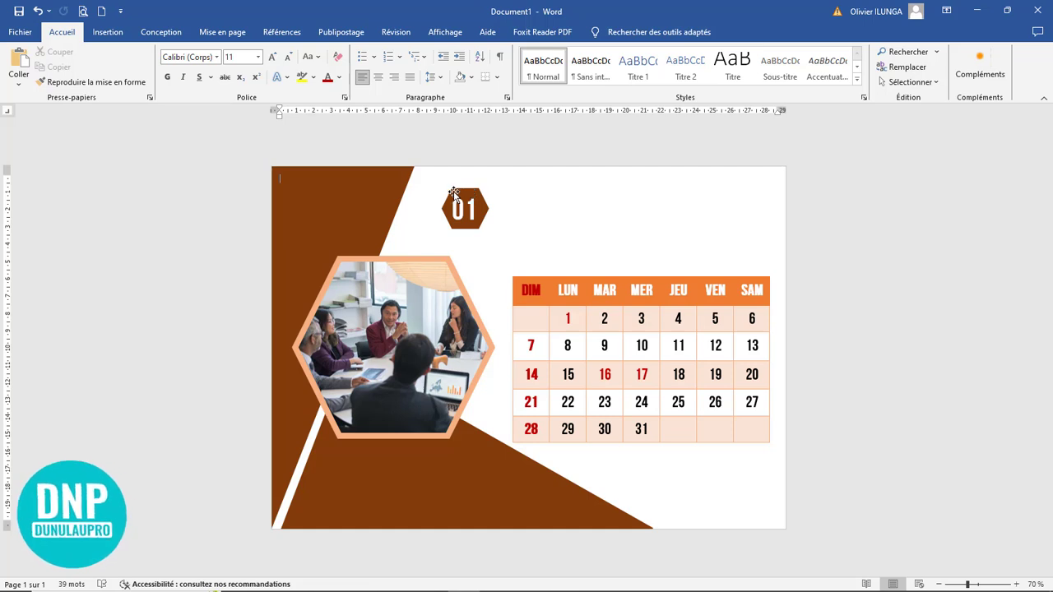
pyautogui.click(108, 32)
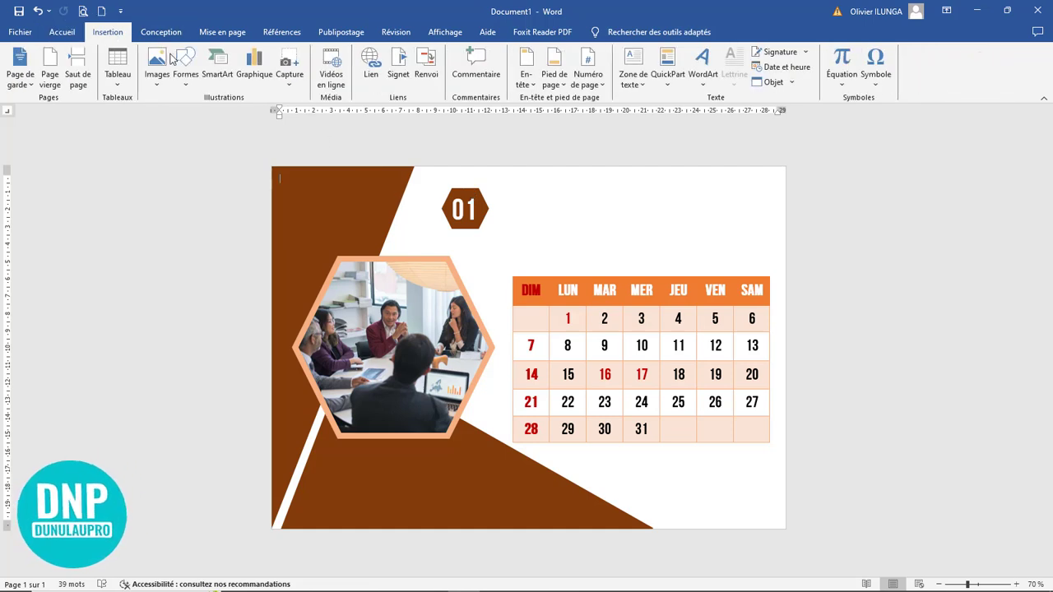
pyautogui.click(185, 70)
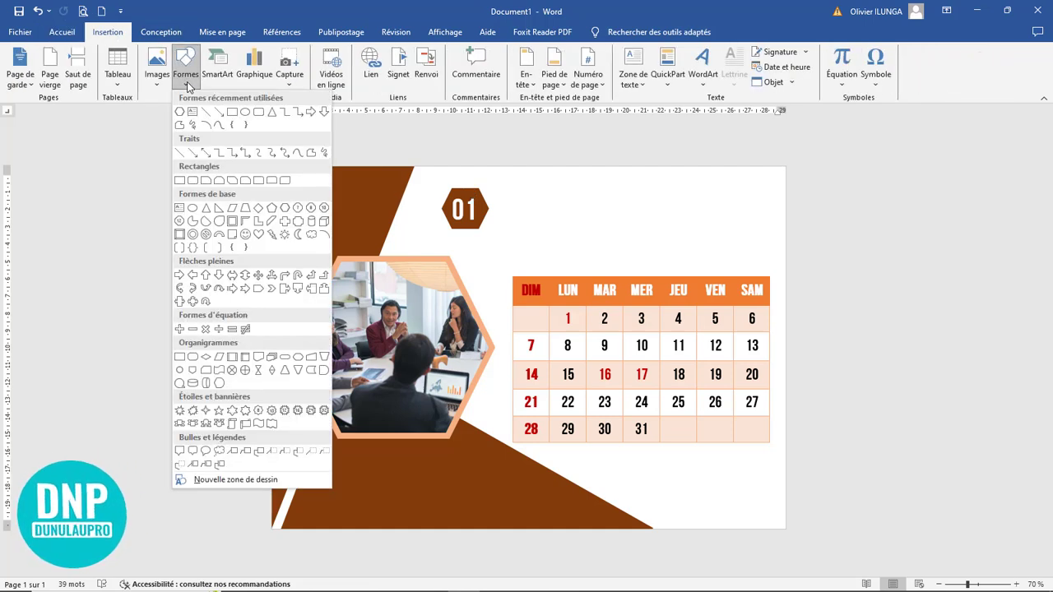
pyautogui.click(259, 112)
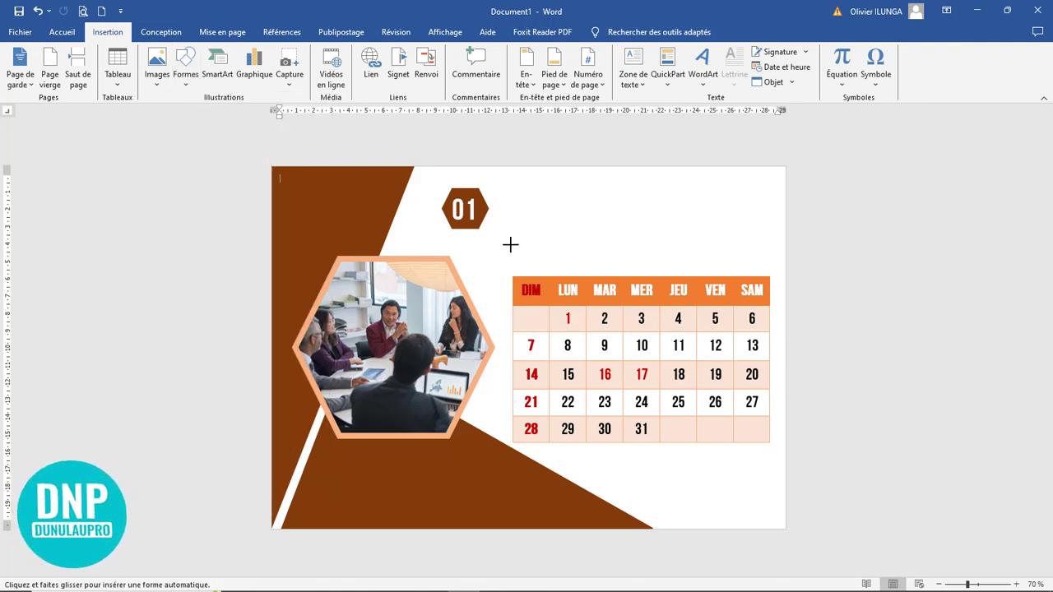
pyautogui.moveTo(512, 240); pyautogui.dragTo(768, 271)
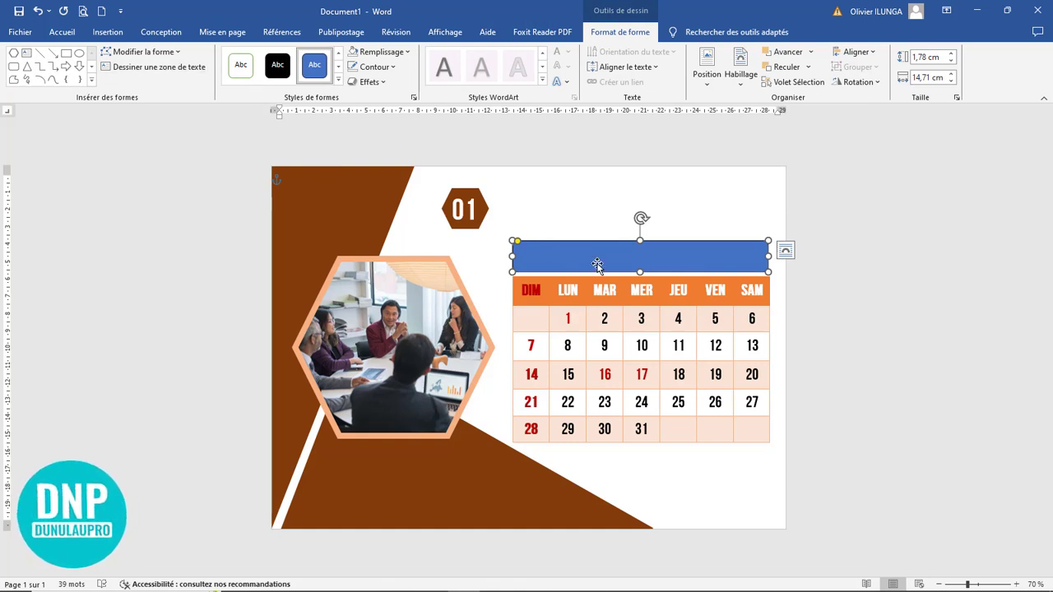
pyautogui.click(377, 54)
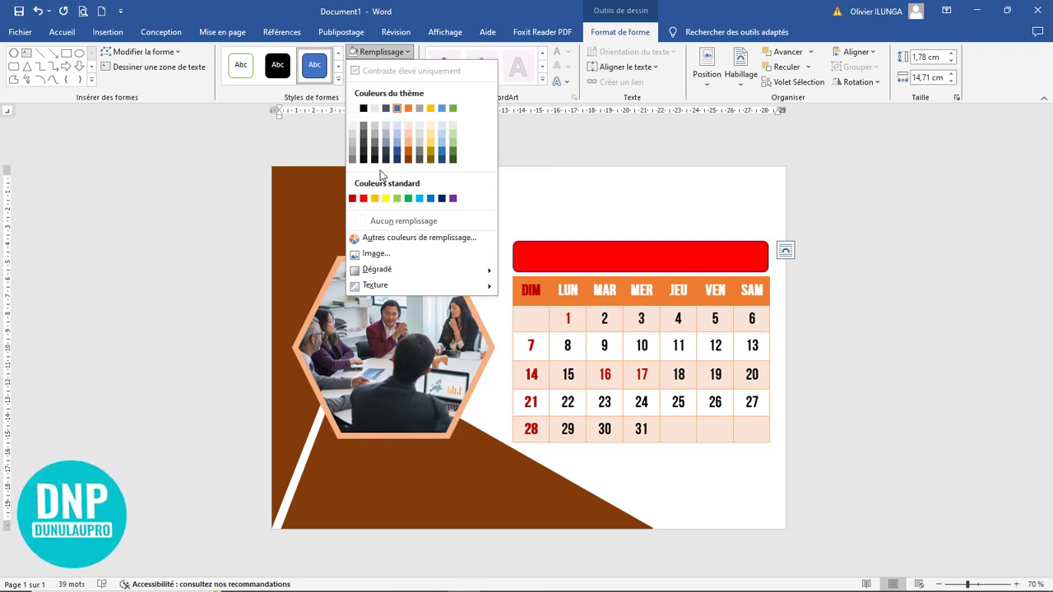
pyautogui.click(407, 160)
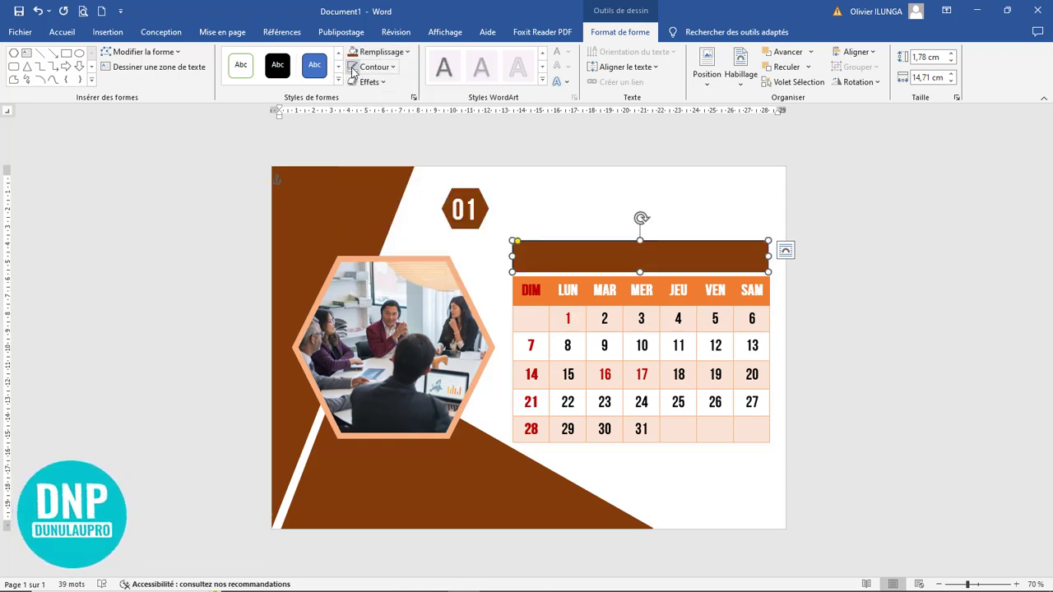
# Add a text box about 10.8 cm wide and 1.7 cm high beside the 01 badge, containing the text "janvier".
pyautogui.click(108, 34)
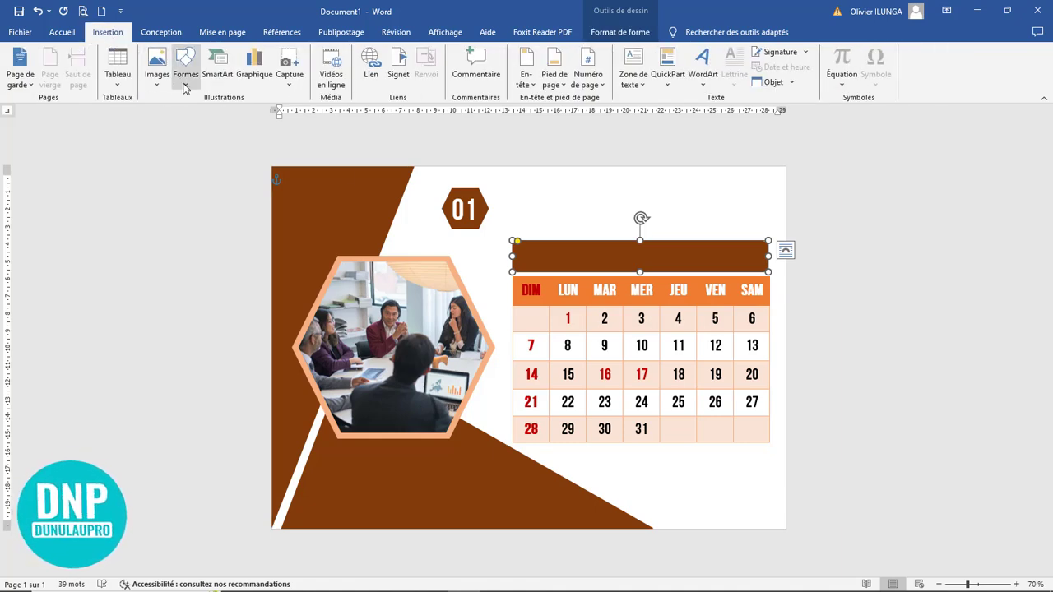
pyautogui.click(184, 81)
pyautogui.click(193, 114)
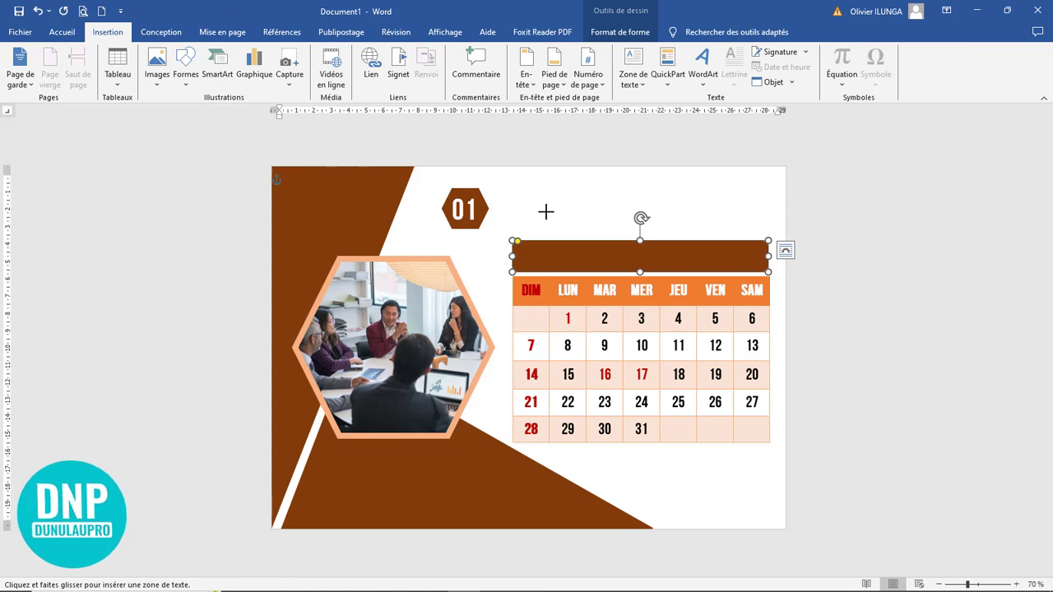
pyautogui.moveTo(538, 195); pyautogui.dragTo(724, 224)
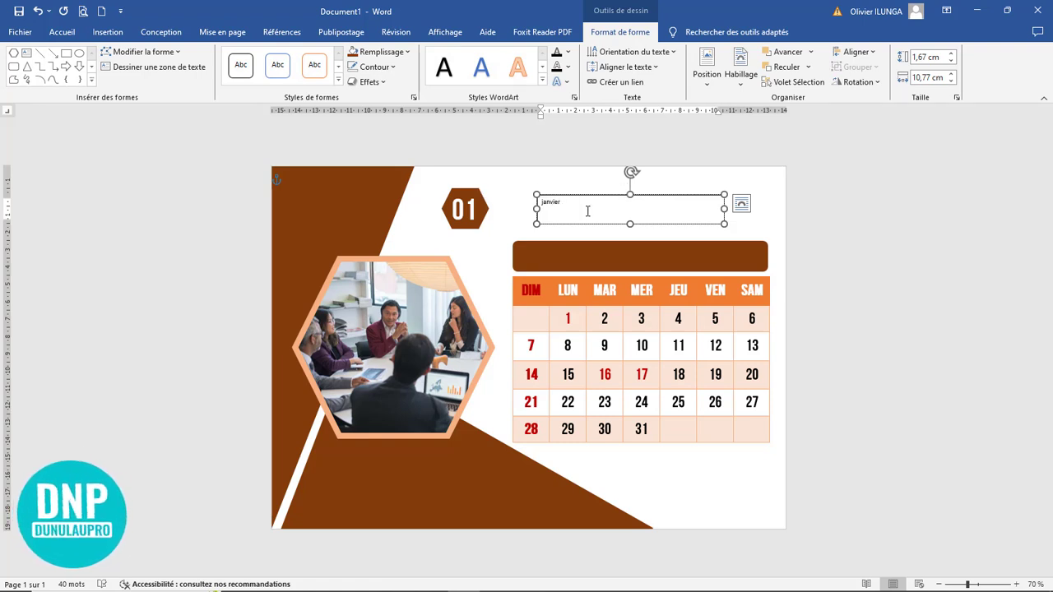
# Format the month name in the text box as bold Bebas Neue at 26 pt.
pyautogui.hotkey('ctrl', 'a')
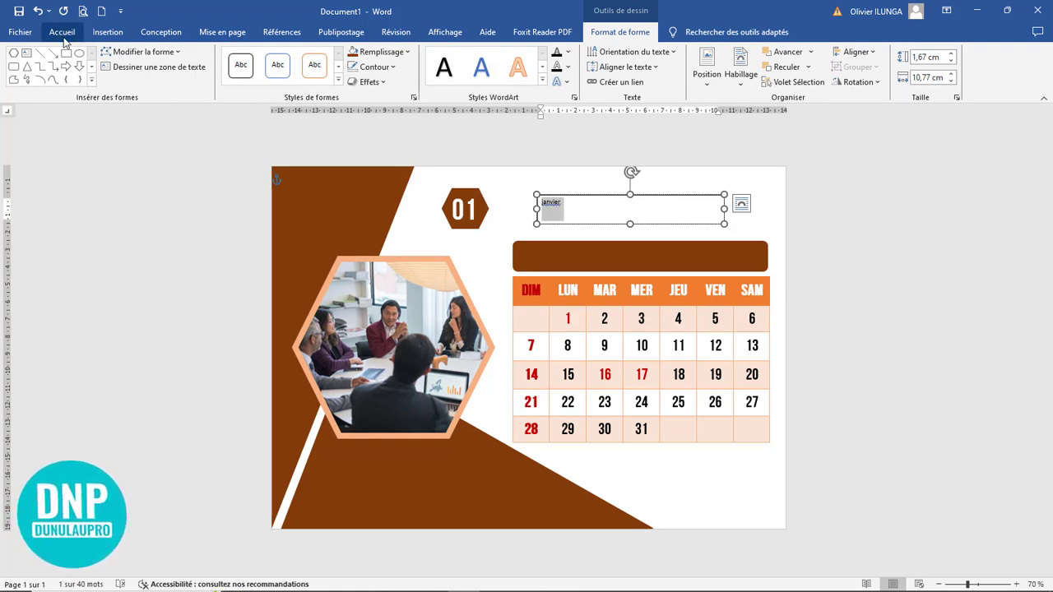
pyautogui.click(62, 33)
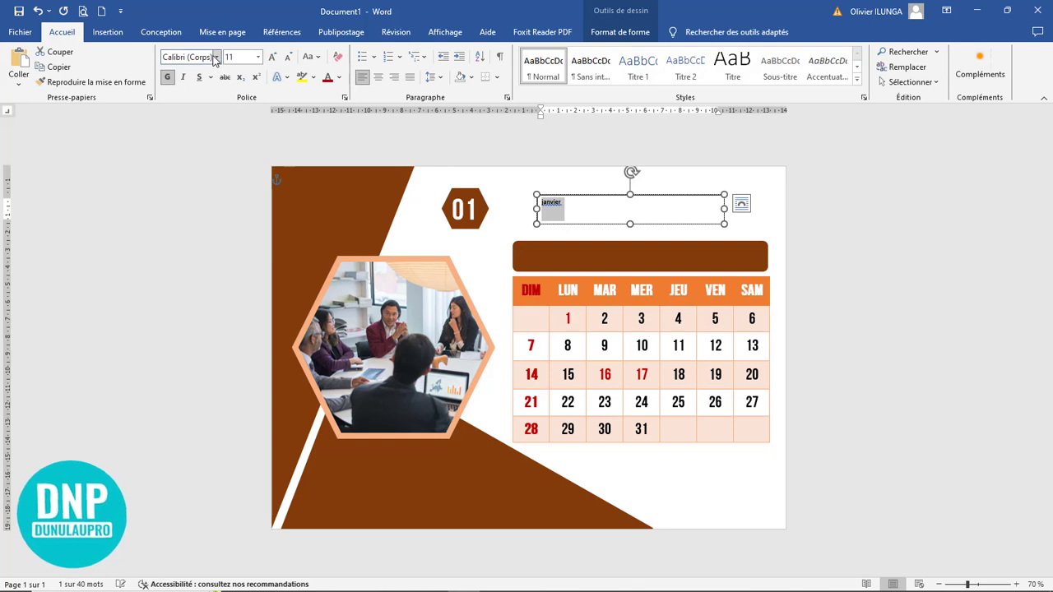
pyautogui.click(216, 57)
pyautogui.click(216, 135)
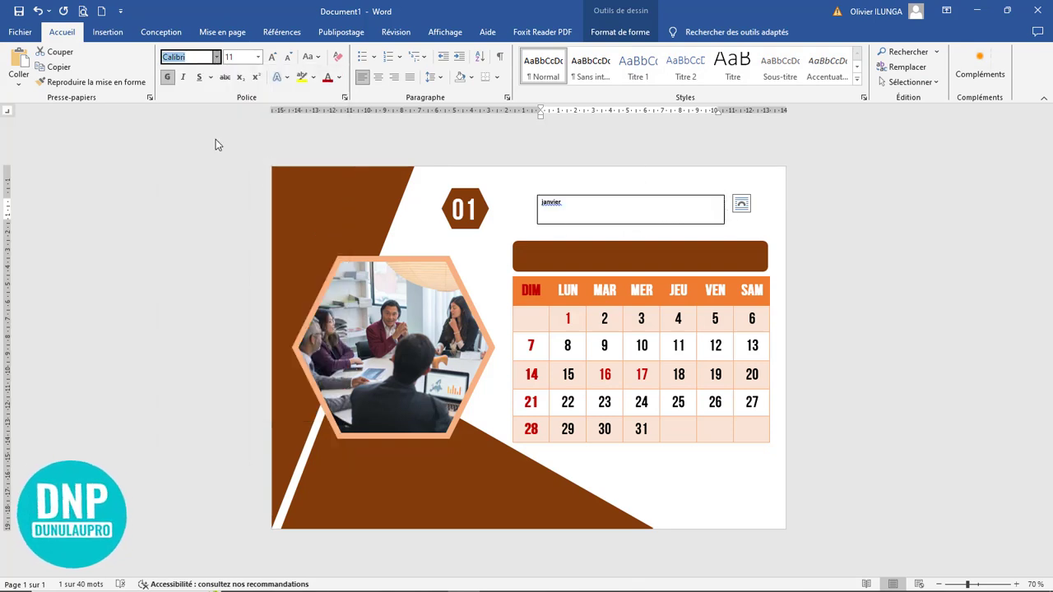
pyautogui.click(272, 58)
pyautogui.click(272, 58)
pyautogui.click(271, 58)
pyautogui.click(271, 58)
pyautogui.click(272, 58)
pyautogui.click(272, 57)
pyautogui.click(272, 58)
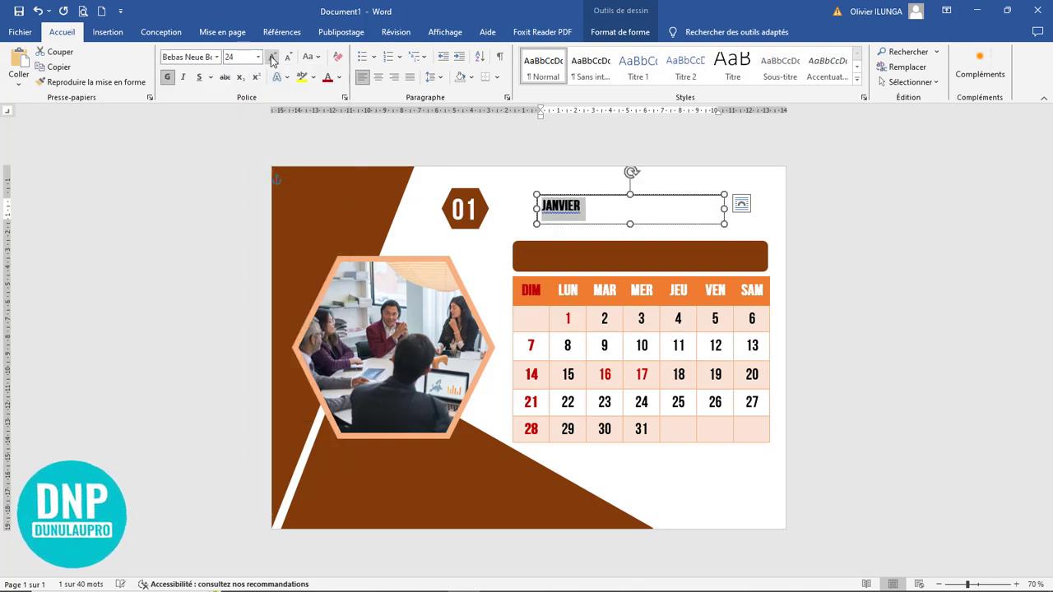
pyautogui.click(272, 57)
# Correct the flagged month name to the suggested spelling "Janvier".
pyautogui.click(563, 211)
pyautogui.rightClick(566, 211)
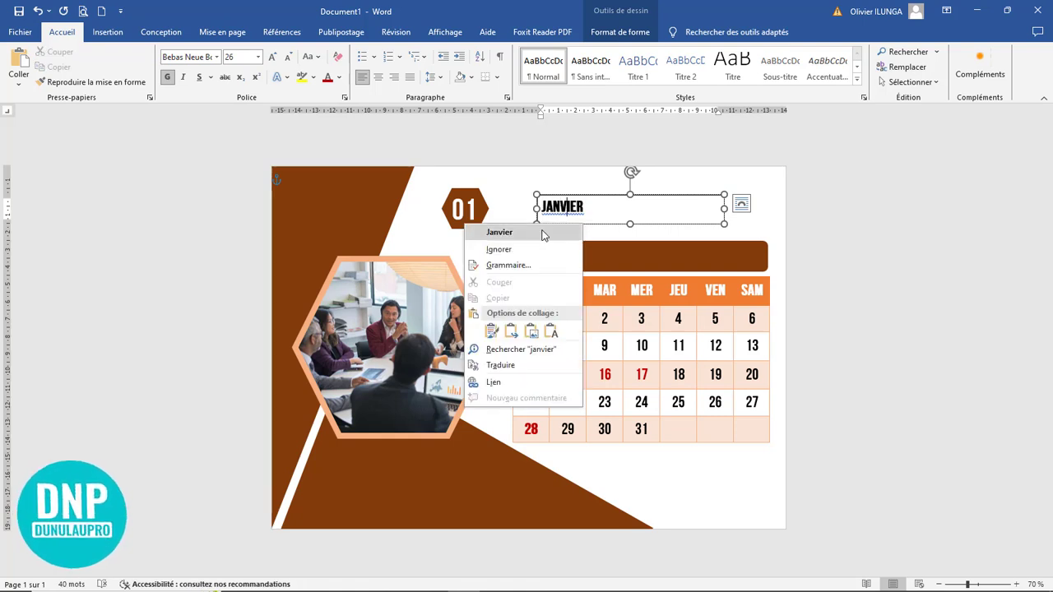
pyautogui.click(544, 231)
# Increase the font size of the month name beside the 01 badge to 48 pt.
pyautogui.doubleClick(598, 207)
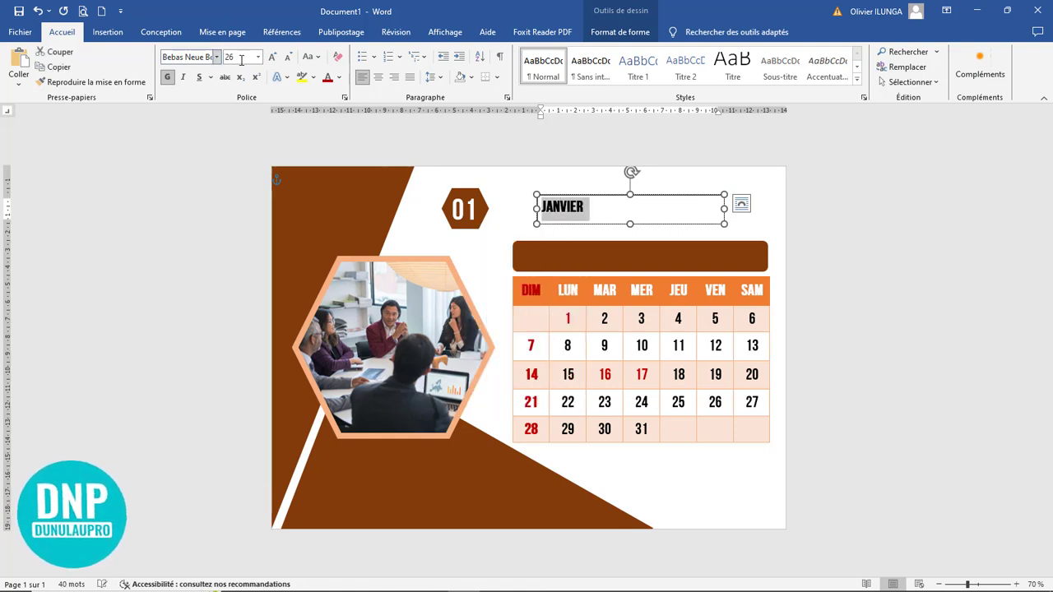
pyautogui.click(272, 58)
pyautogui.click(272, 58)
pyautogui.click(272, 57)
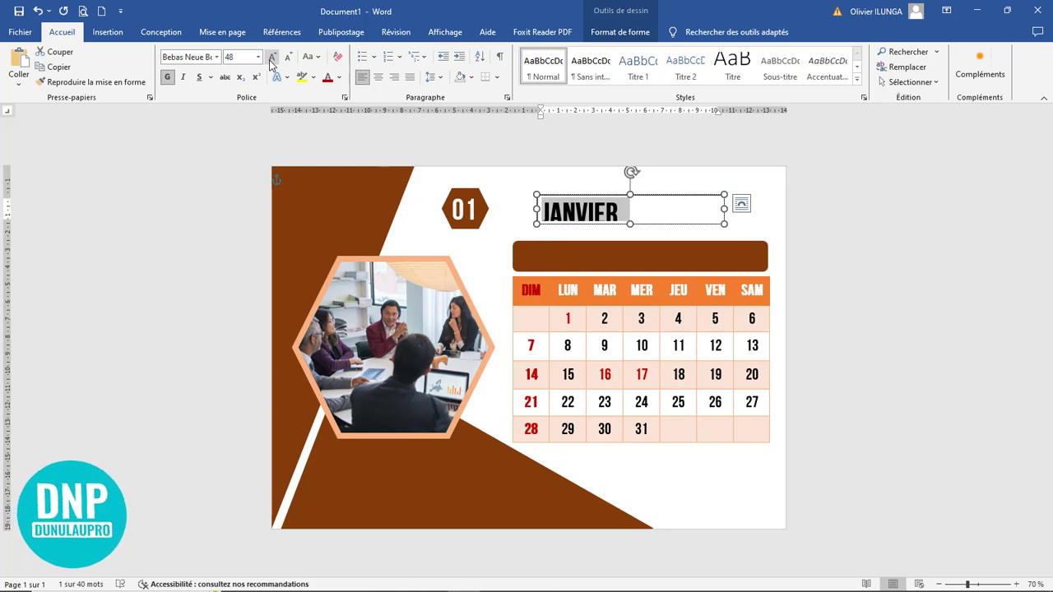